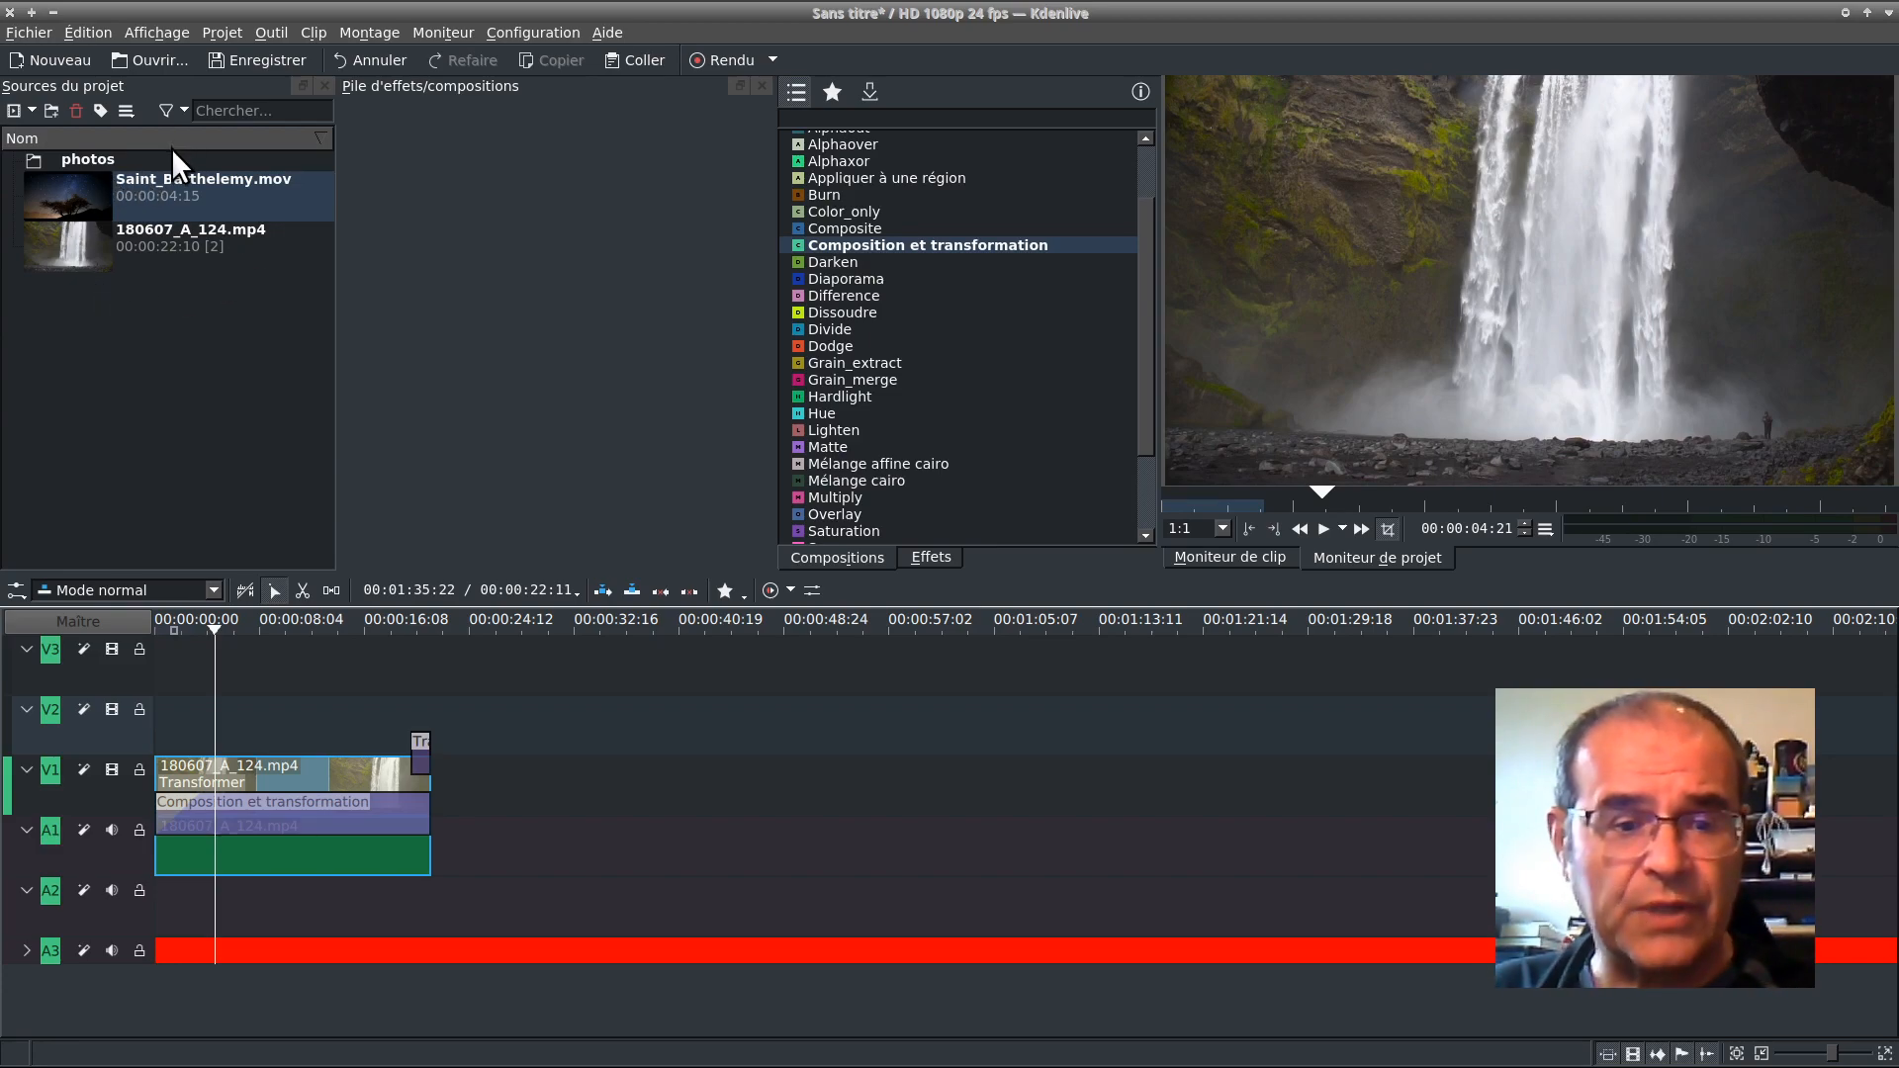
- Import Albir-Alicante_03.JPG and Albir-Alicante_05.JPG from the file manager's videos folder into the Kdenlive project sources
{"action": "key", "text": "alt+Tab"}
{"action": "key", "text": "alt+Tab"}
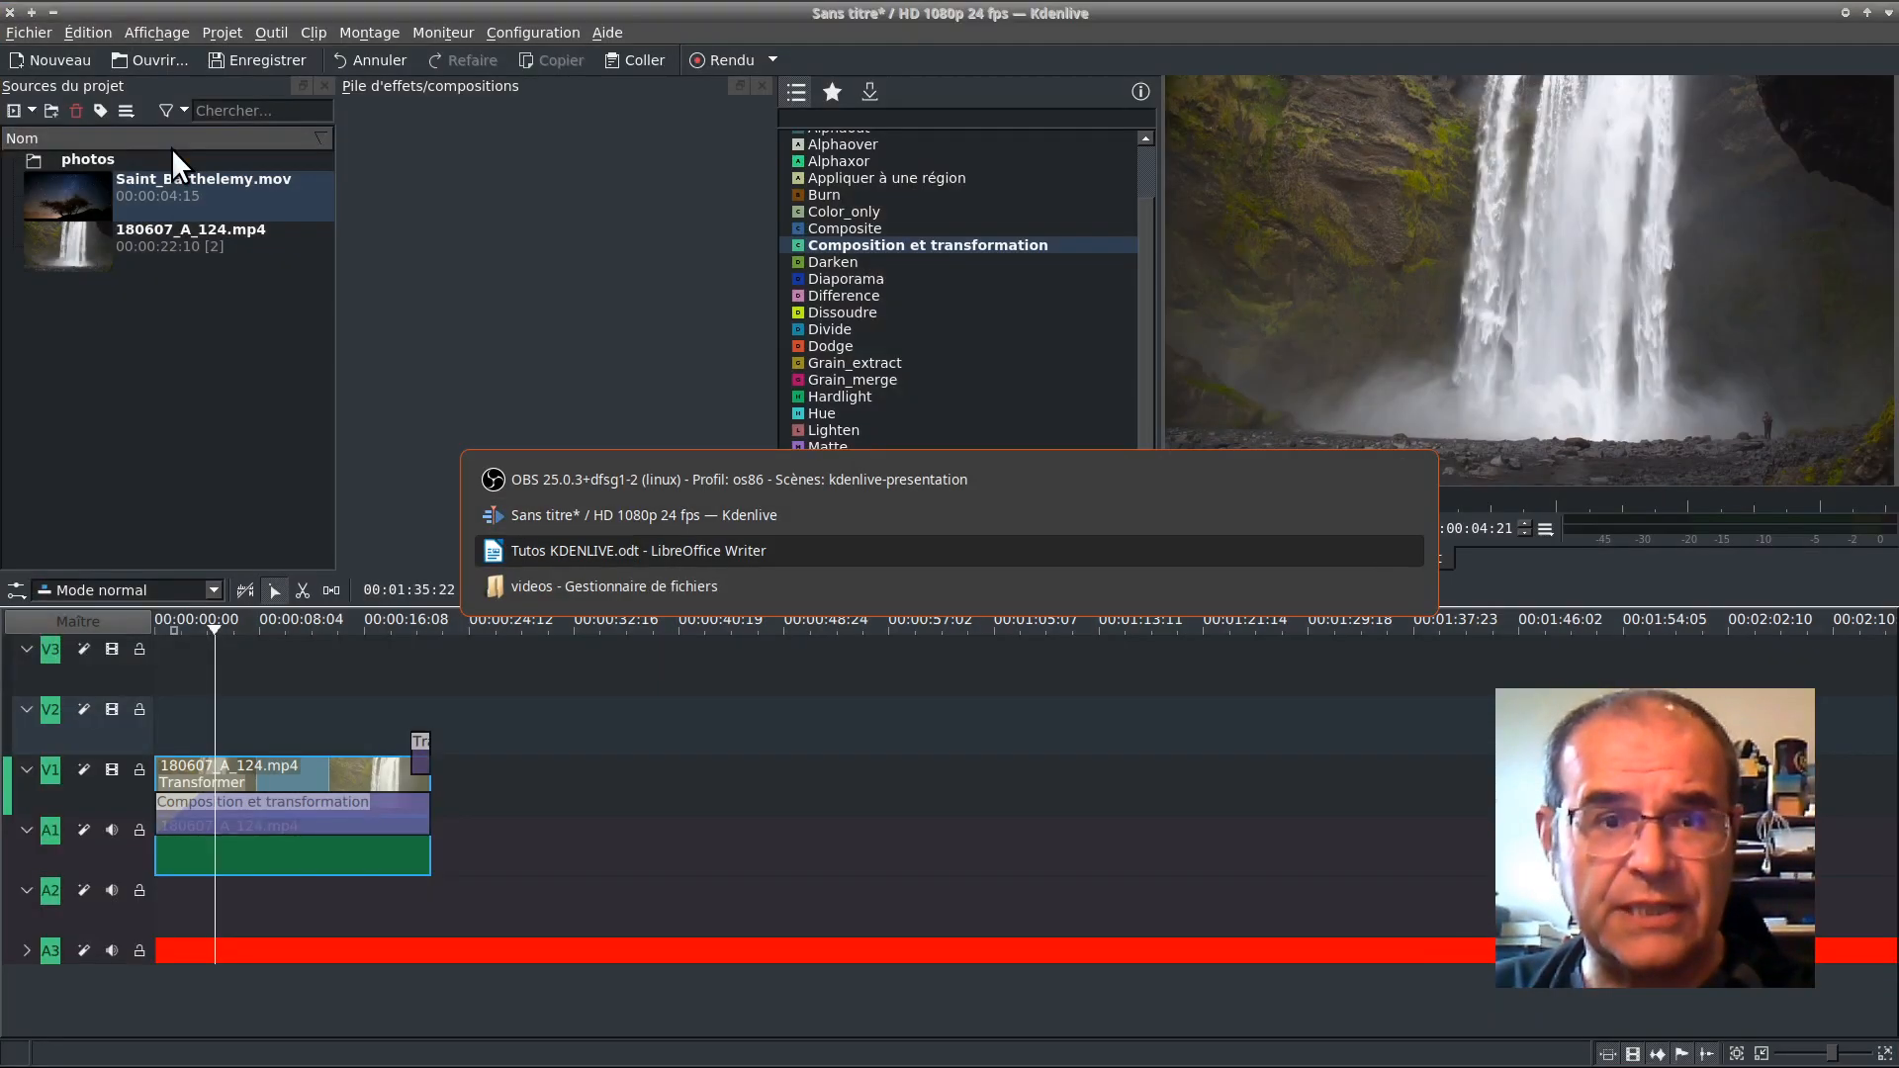
{"action": "key", "text": "alt+Tab"}
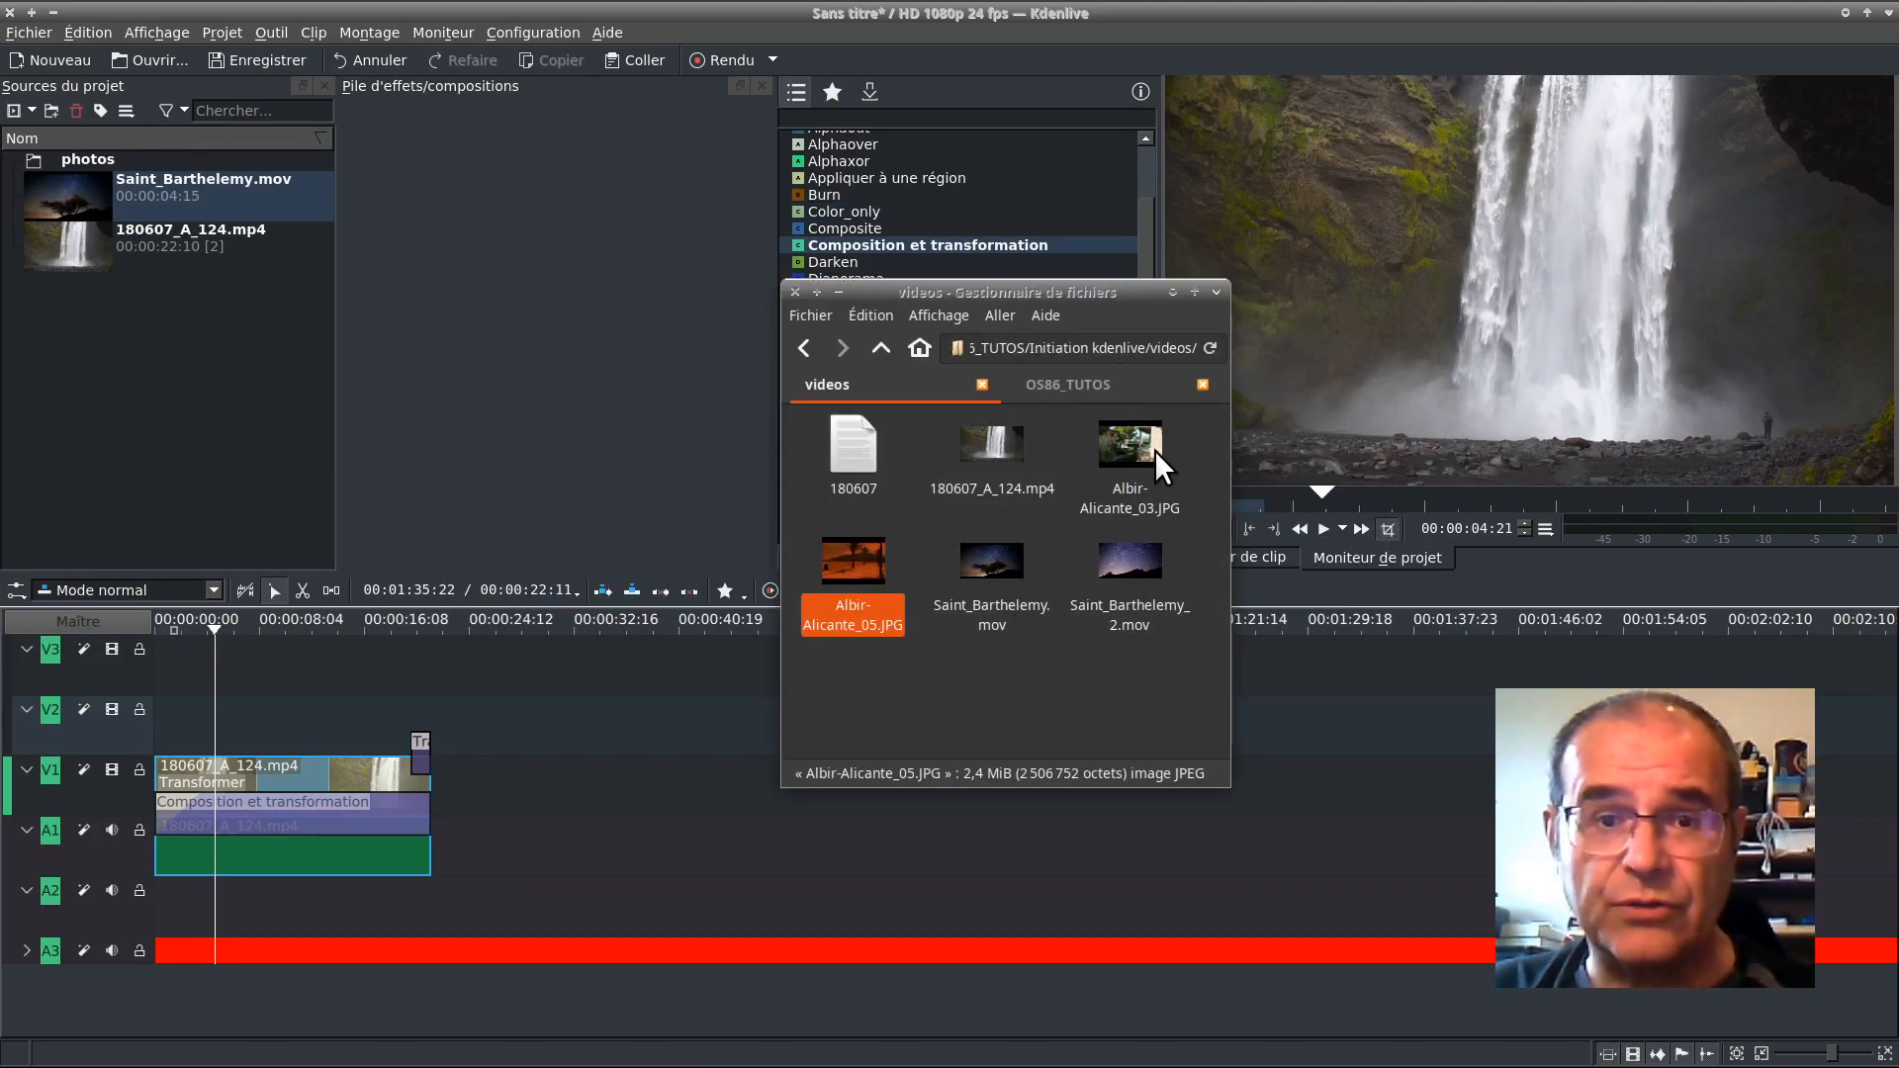
{"action": "left_click", "coordinate": [1151, 441], "text": "ctrl"}
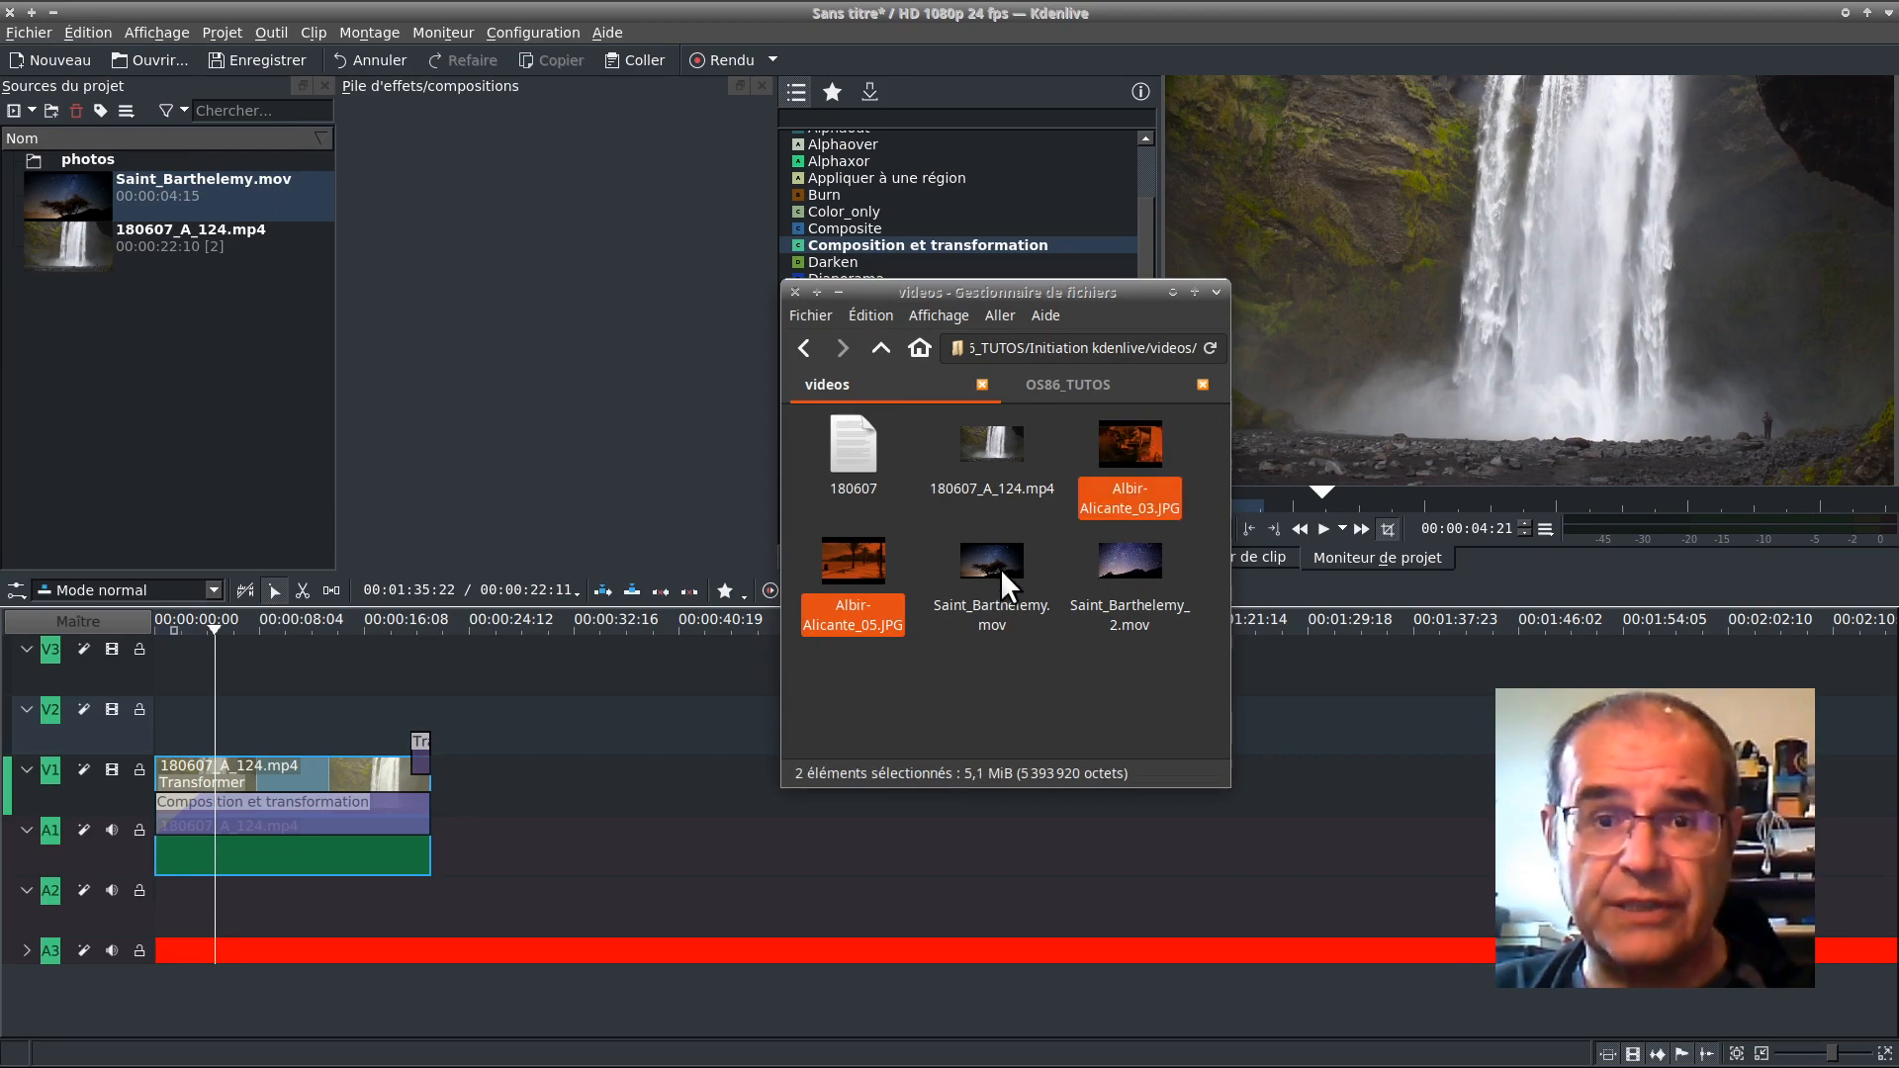
{"action": "left_click_drag", "start_coordinate": [852, 569], "coordinate": [179, 431]}
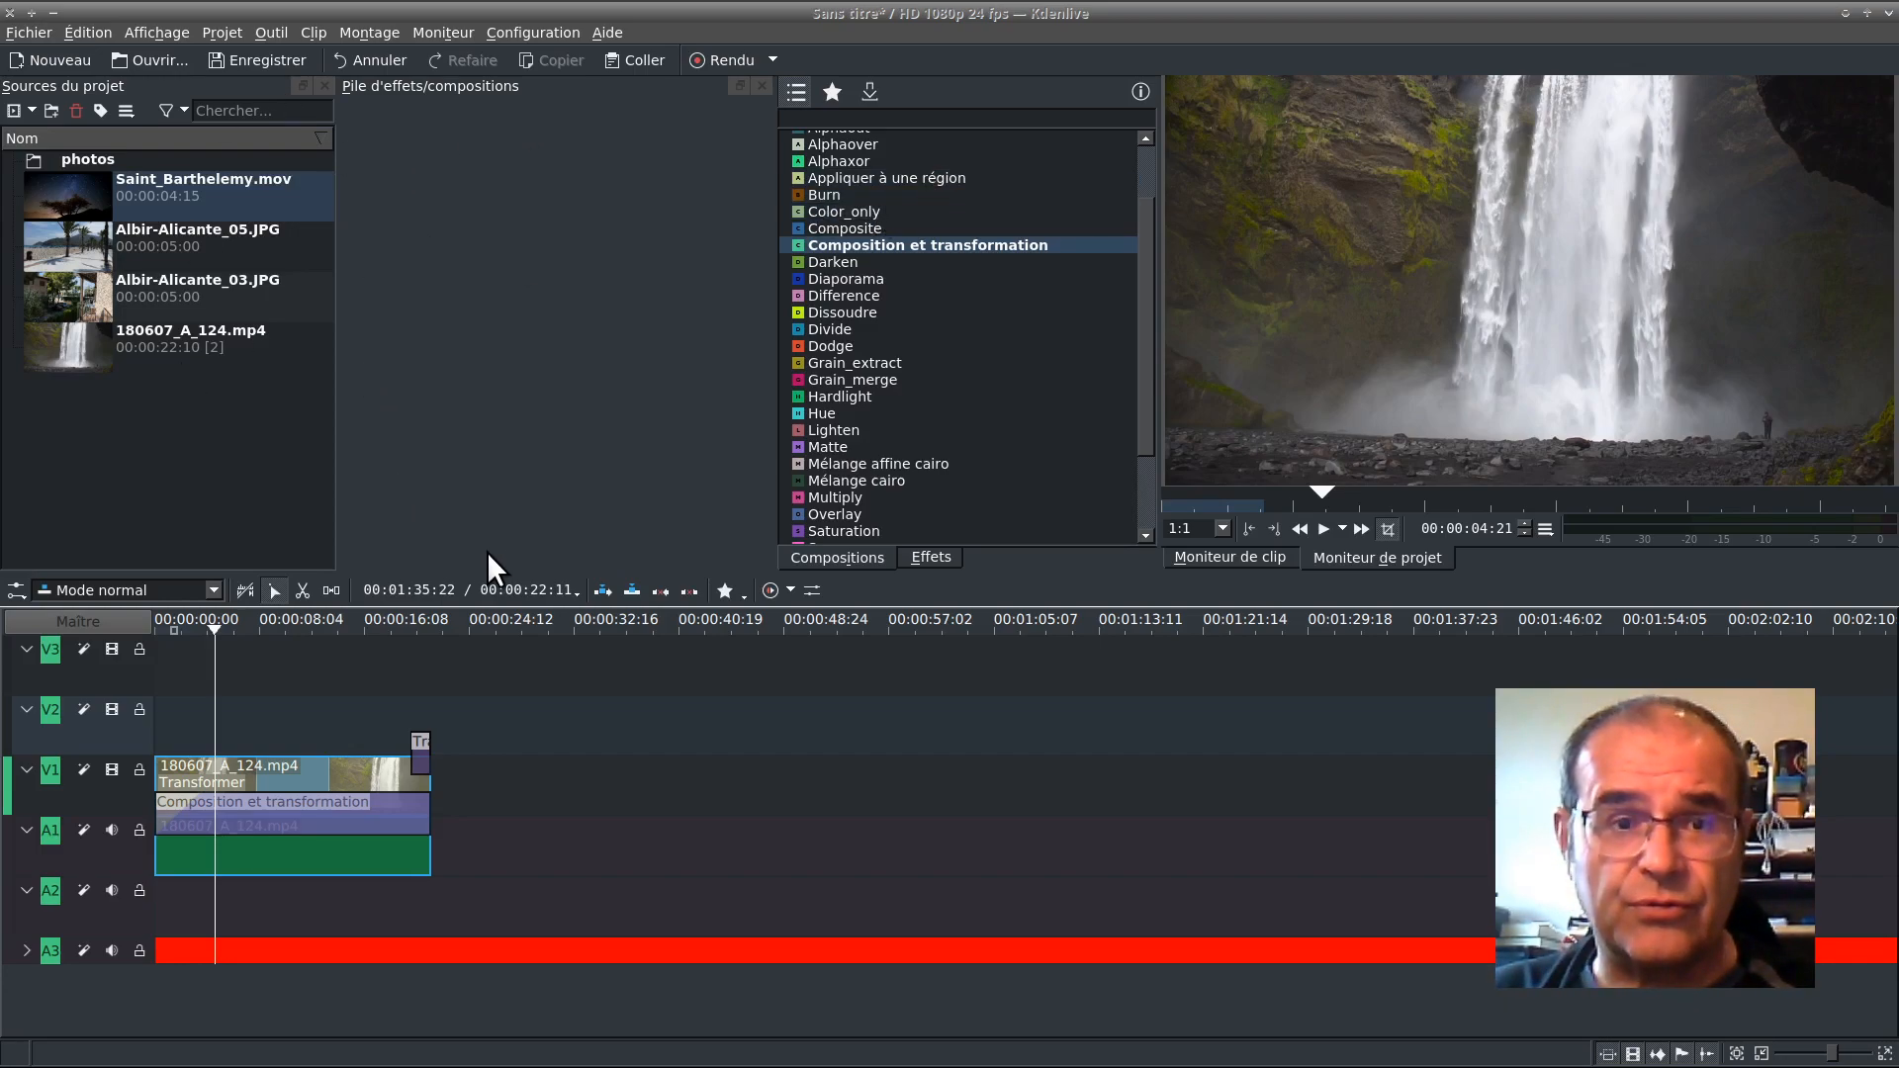
- Inspect the effects of the waterfall clip on V1 and its Composition et transformation settings at the start of the timeline
{"action": "left_click", "coordinate": [283, 776]}
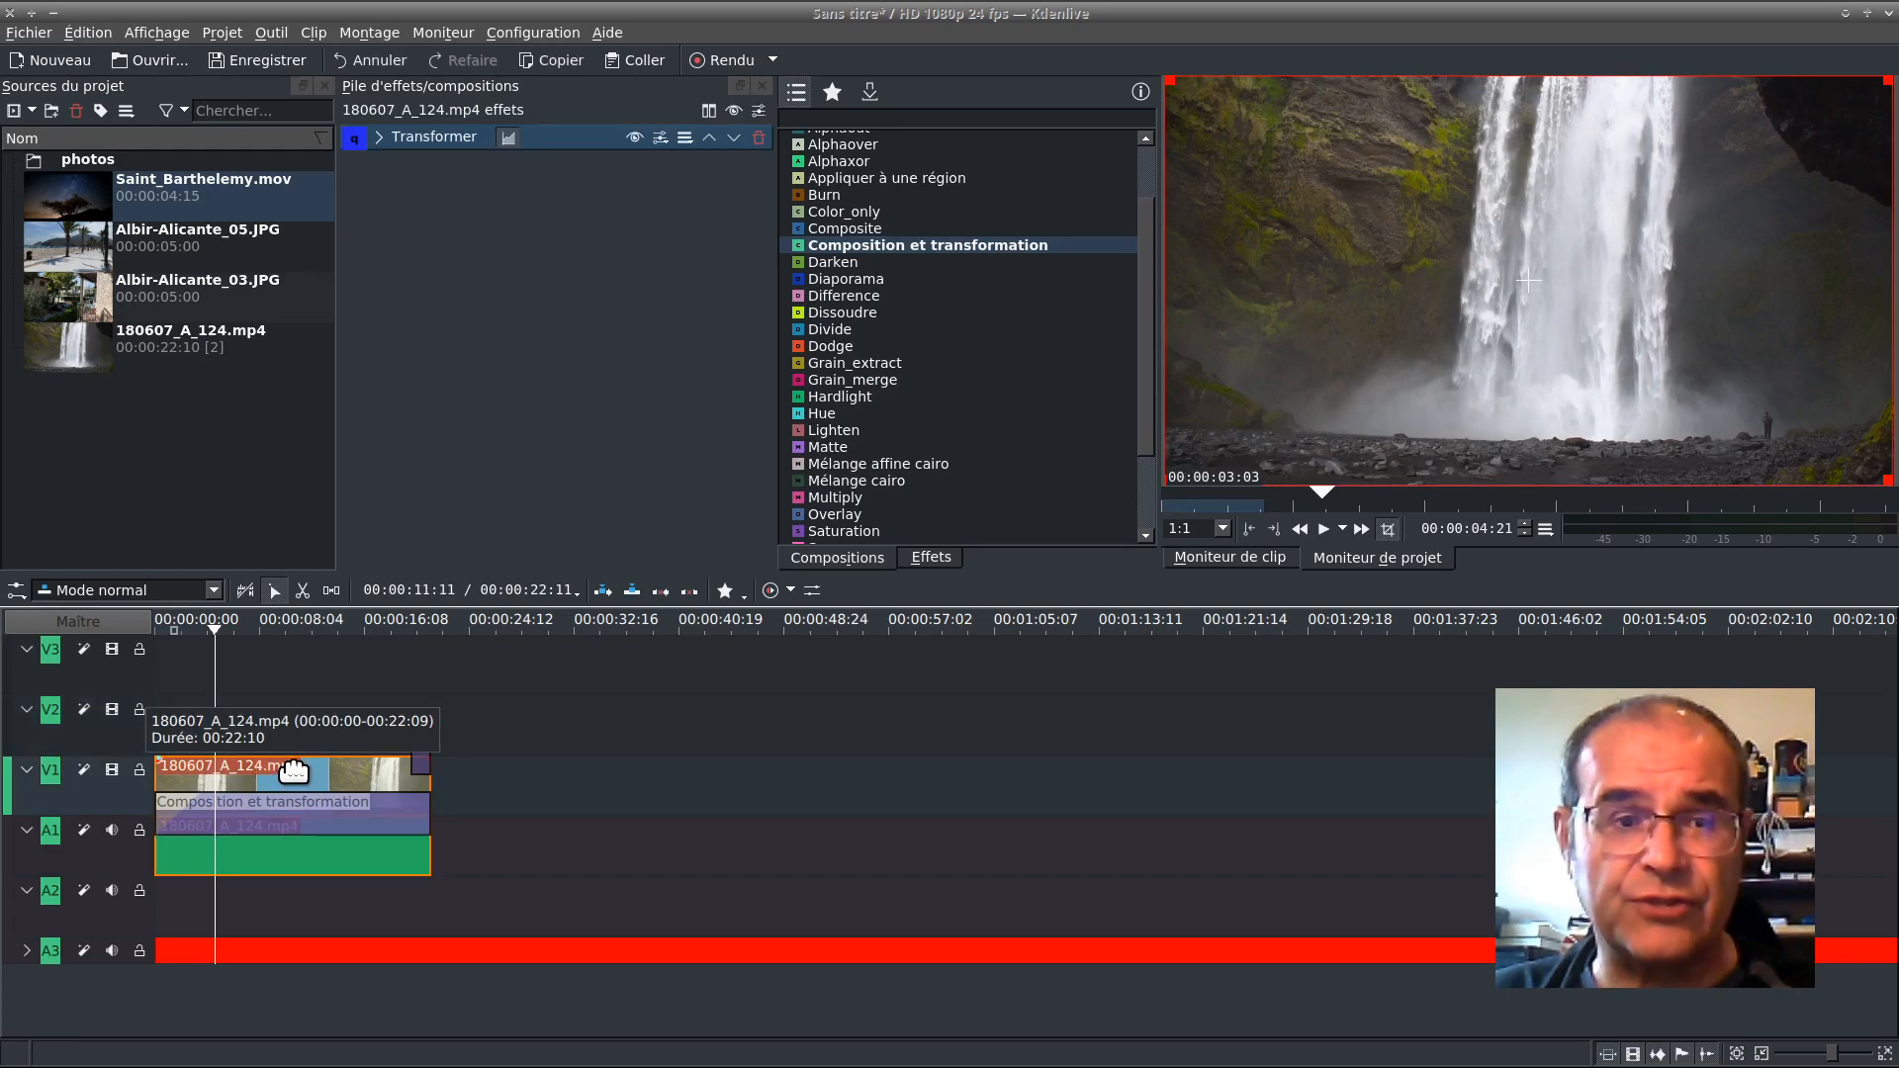
{"action": "left_click", "coordinate": [314, 810]}
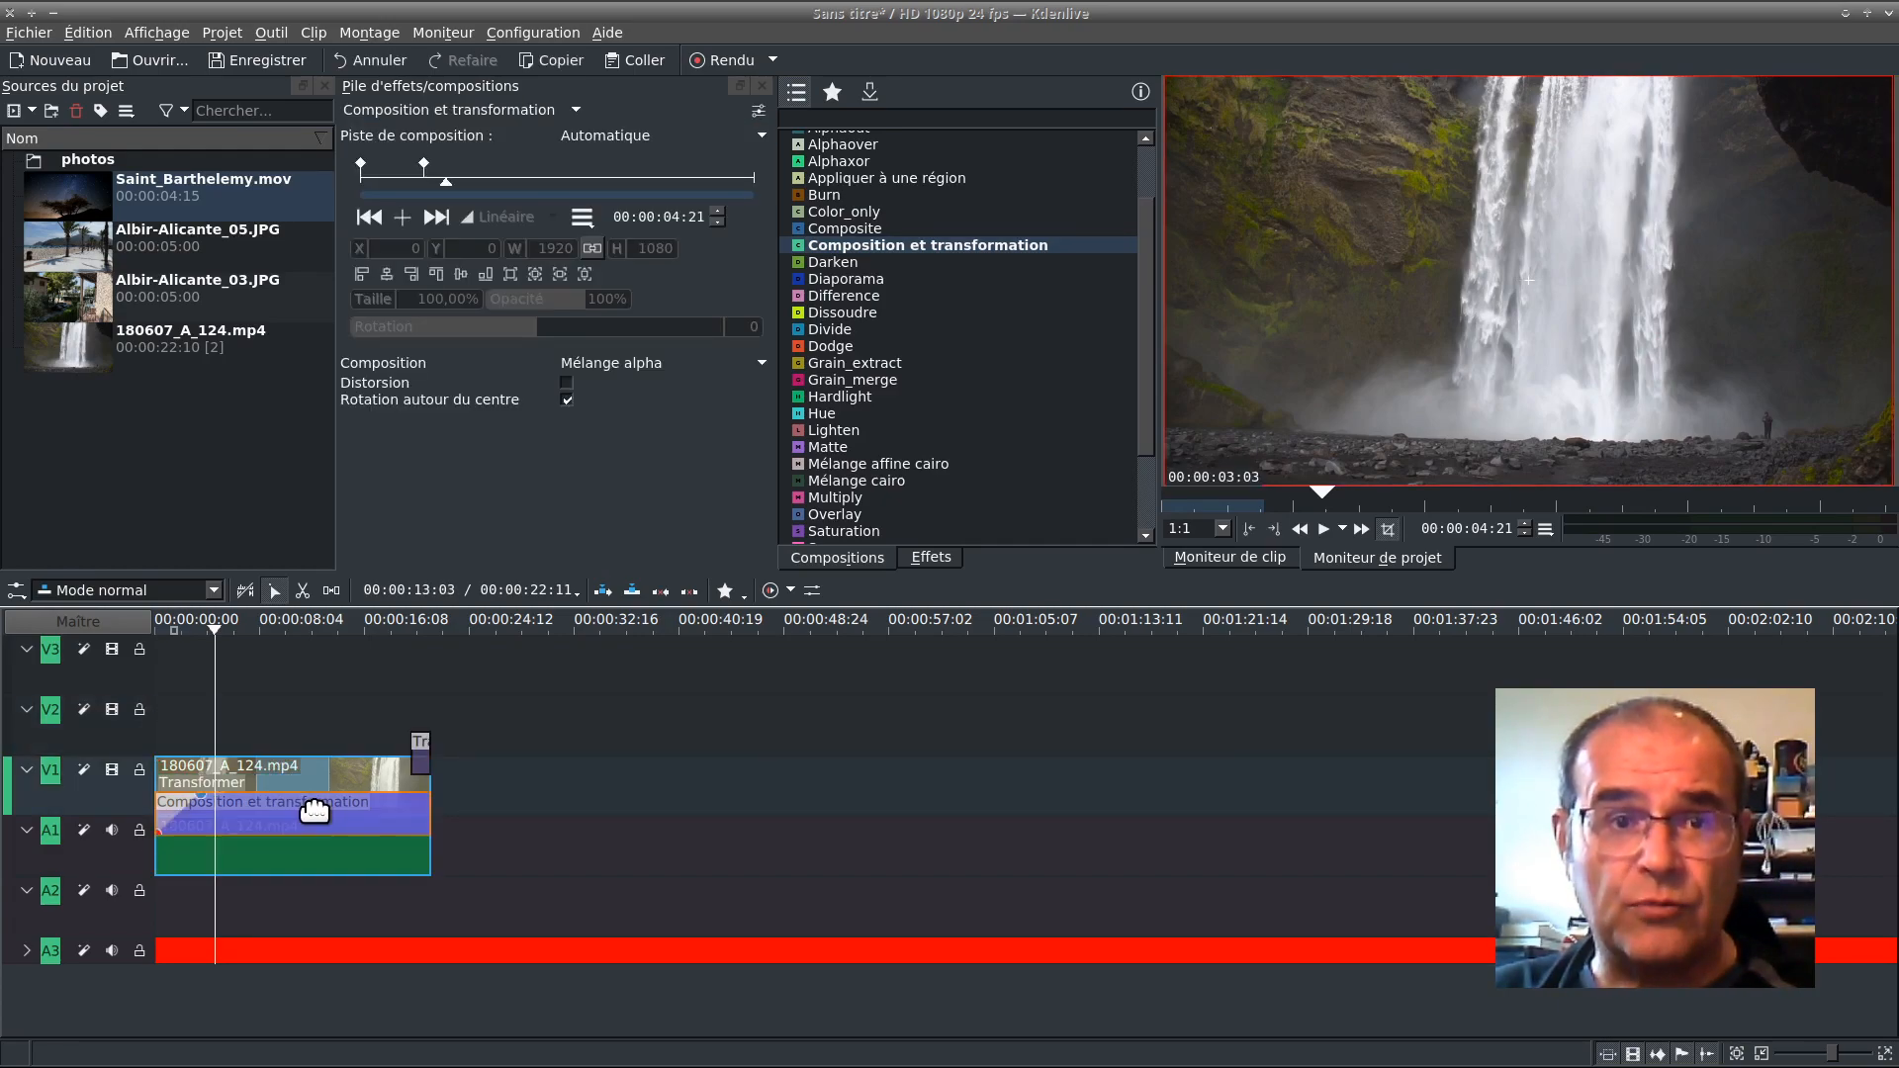
{"action": "left_click", "coordinate": [383, 213]}
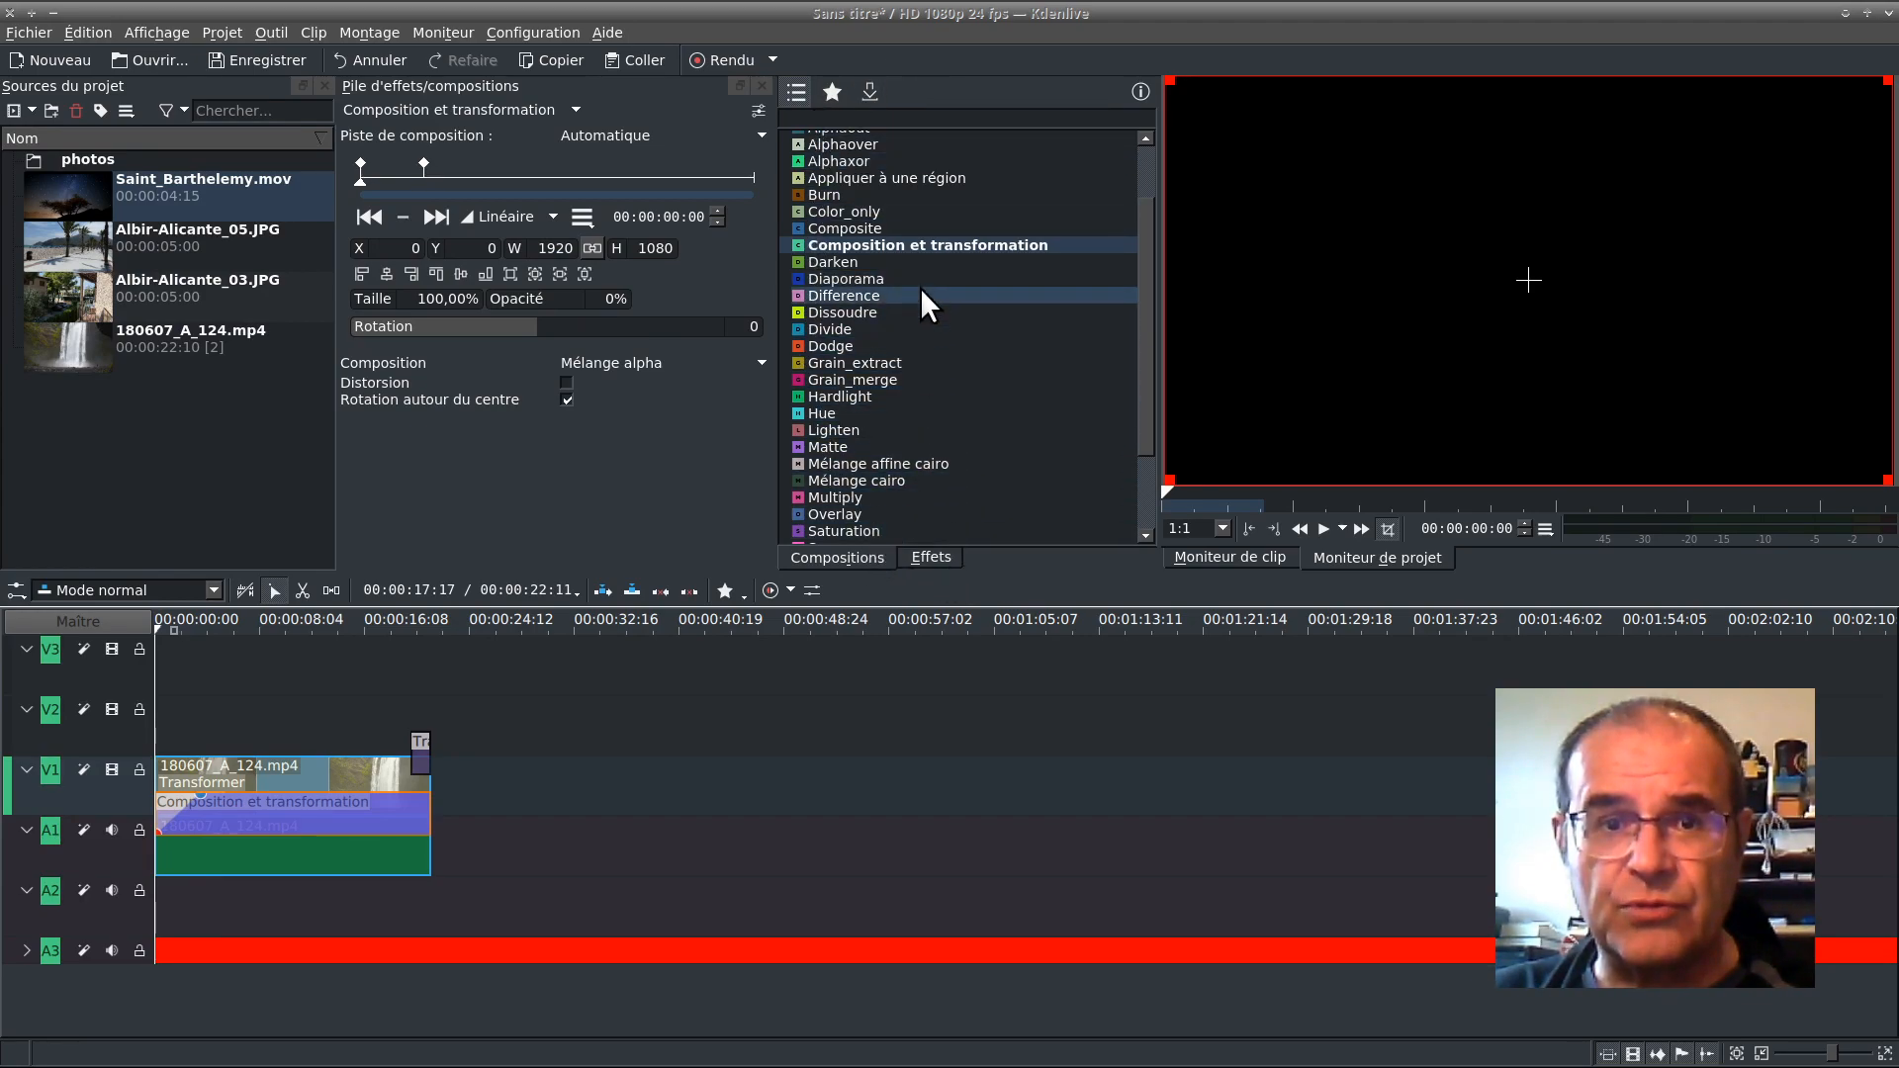
- Look through the available compositions and display the description of the Addition composition
{"action": "scroll", "coordinate": [919, 308], "scroll_direction": "down", "scroll_amount": 2}
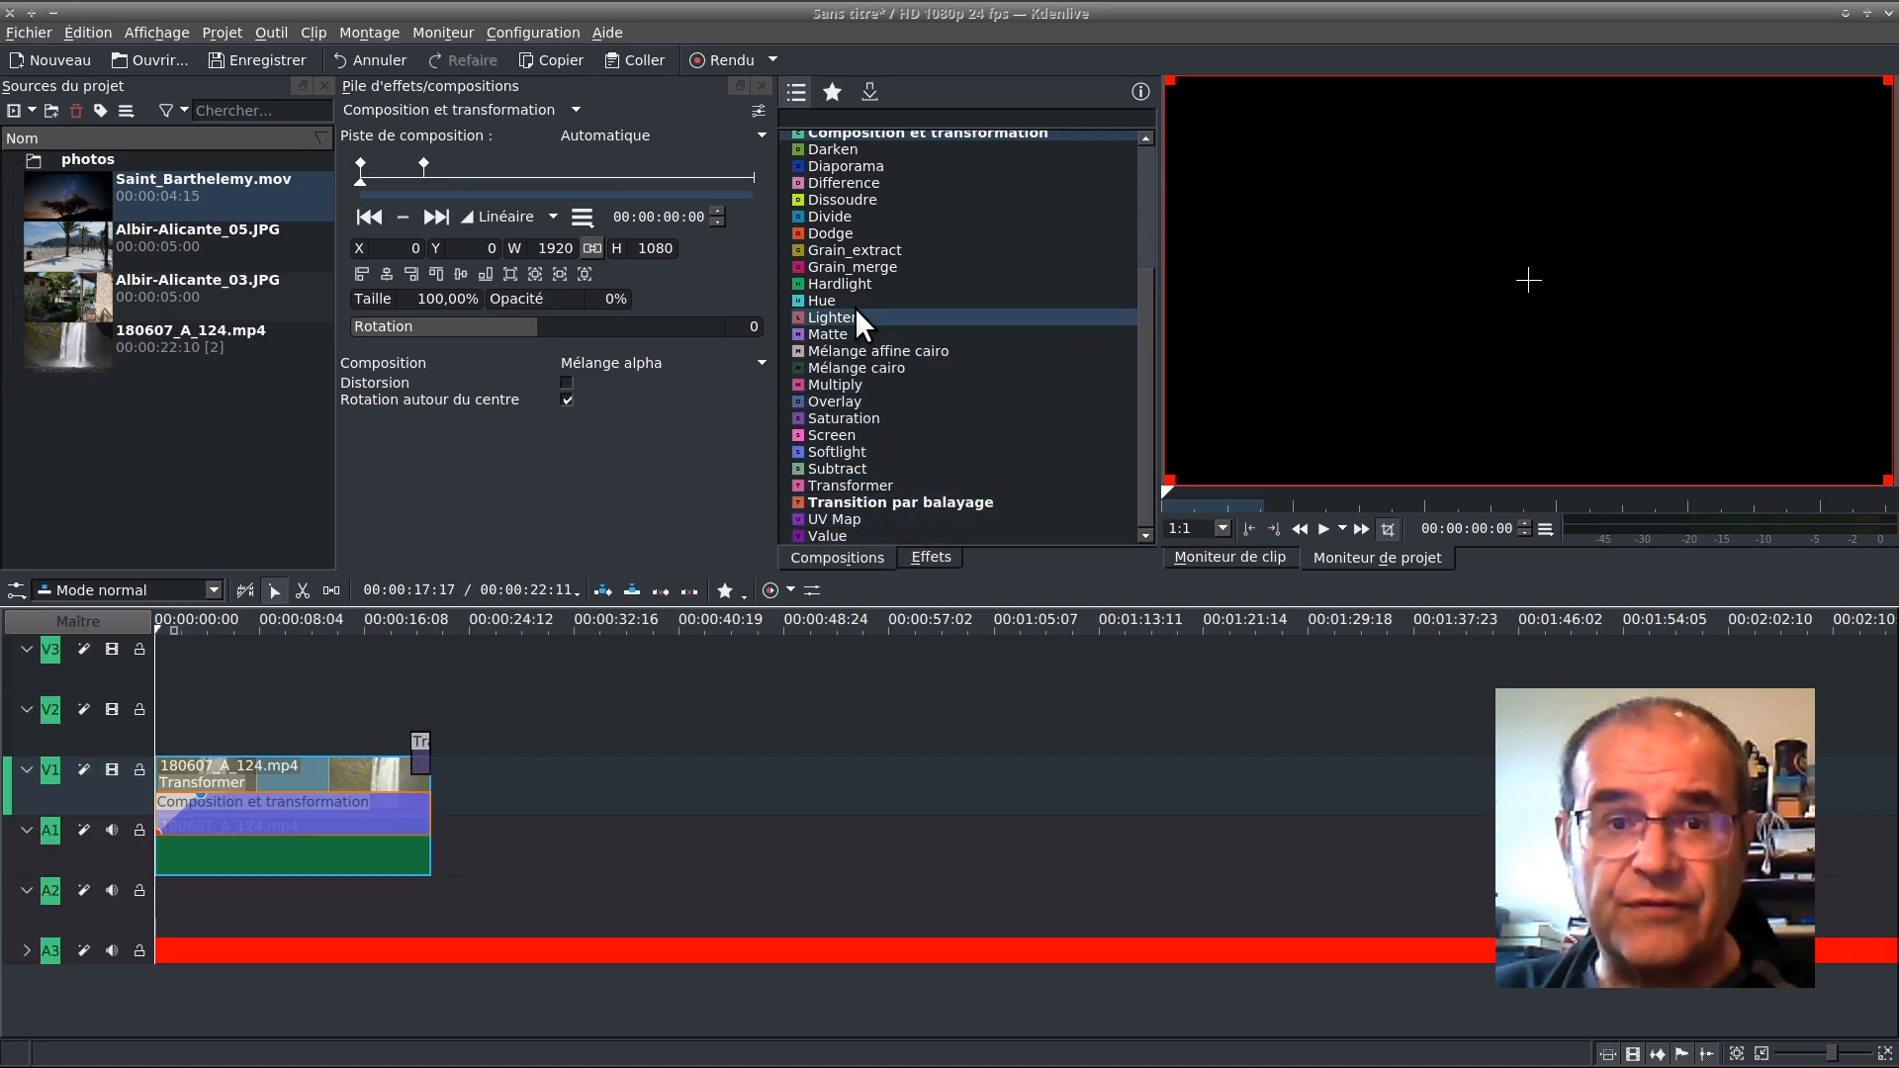
{"action": "scroll", "coordinate": [884, 323], "scroll_direction": "up", "scroll_amount": 3}
{"action": "scroll", "coordinate": [886, 308], "scroll_direction": "up", "scroll_amount": 1}
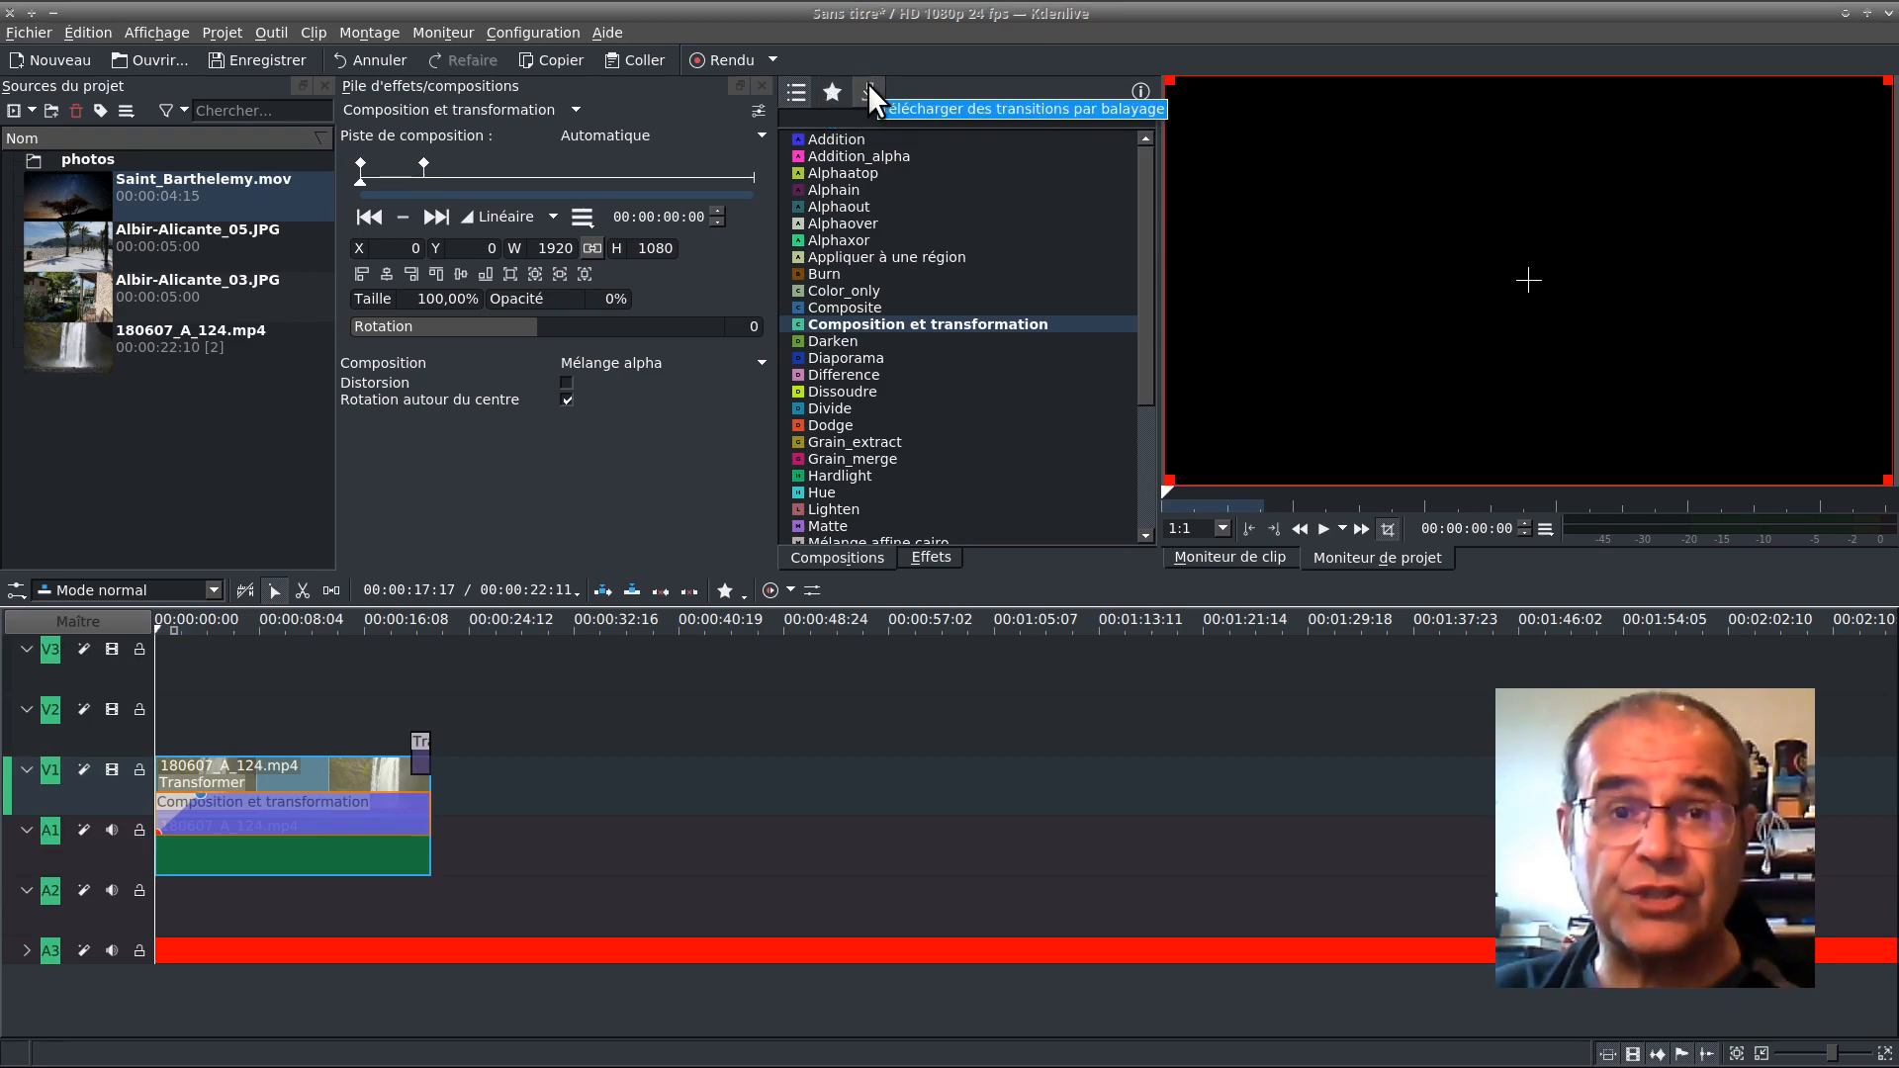
{"action": "left_click", "coordinate": [860, 139]}
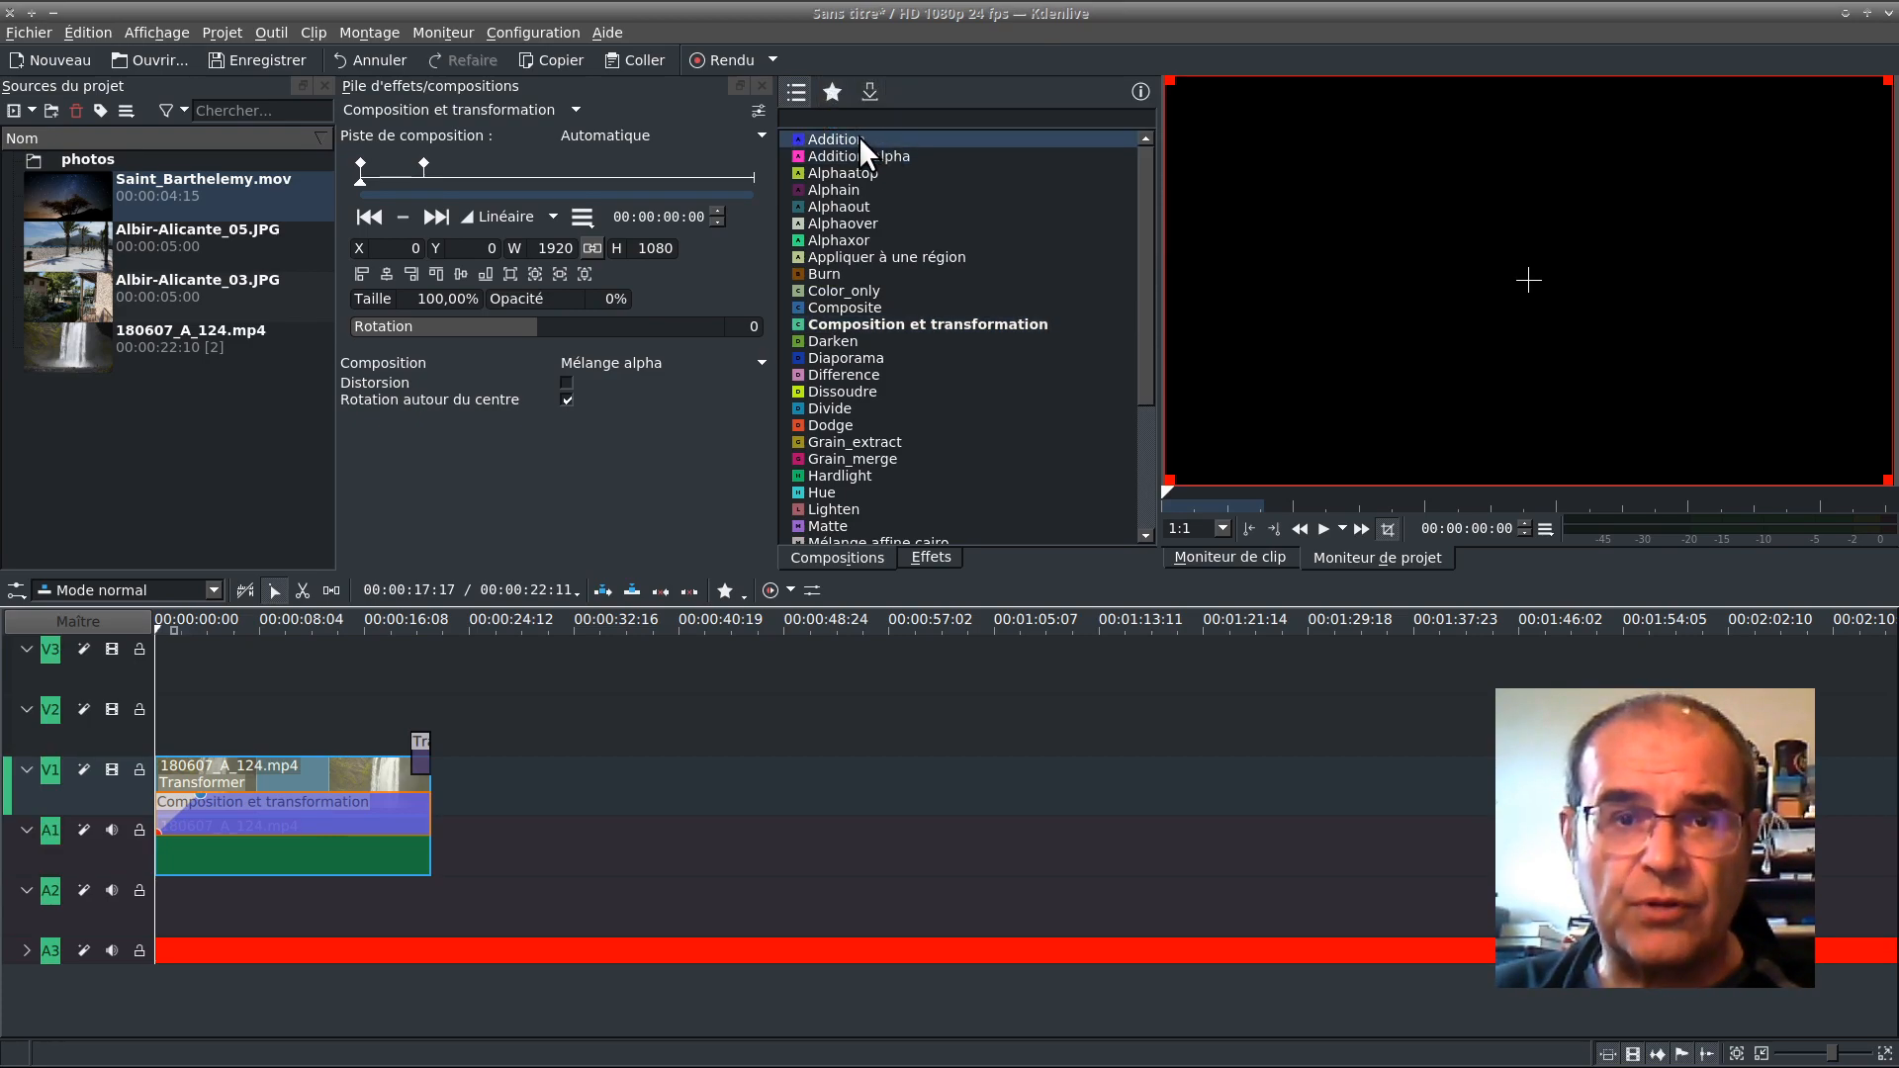
{"action": "left_click", "coordinate": [1142, 92]}
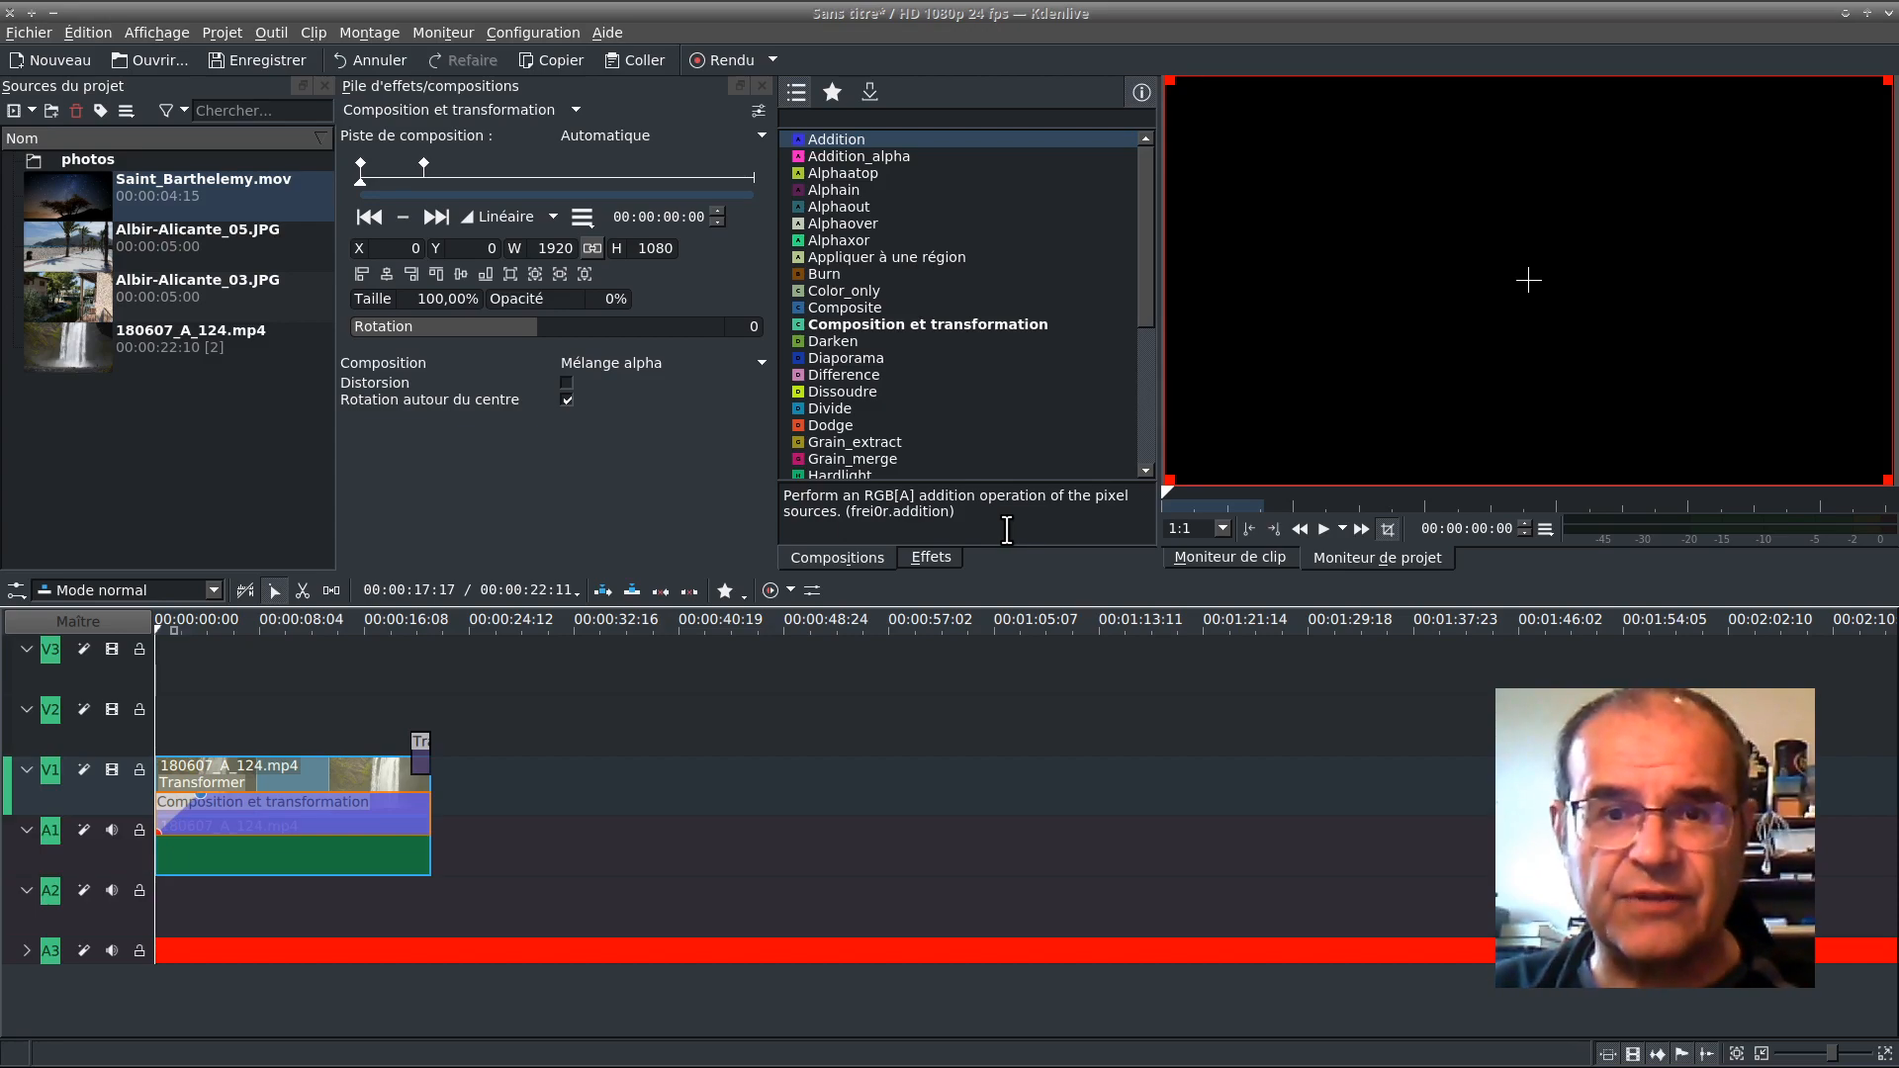
- Look through the effects library by main, video, audio, custom and favourite effects
{"action": "left_click", "coordinate": [932, 557]}
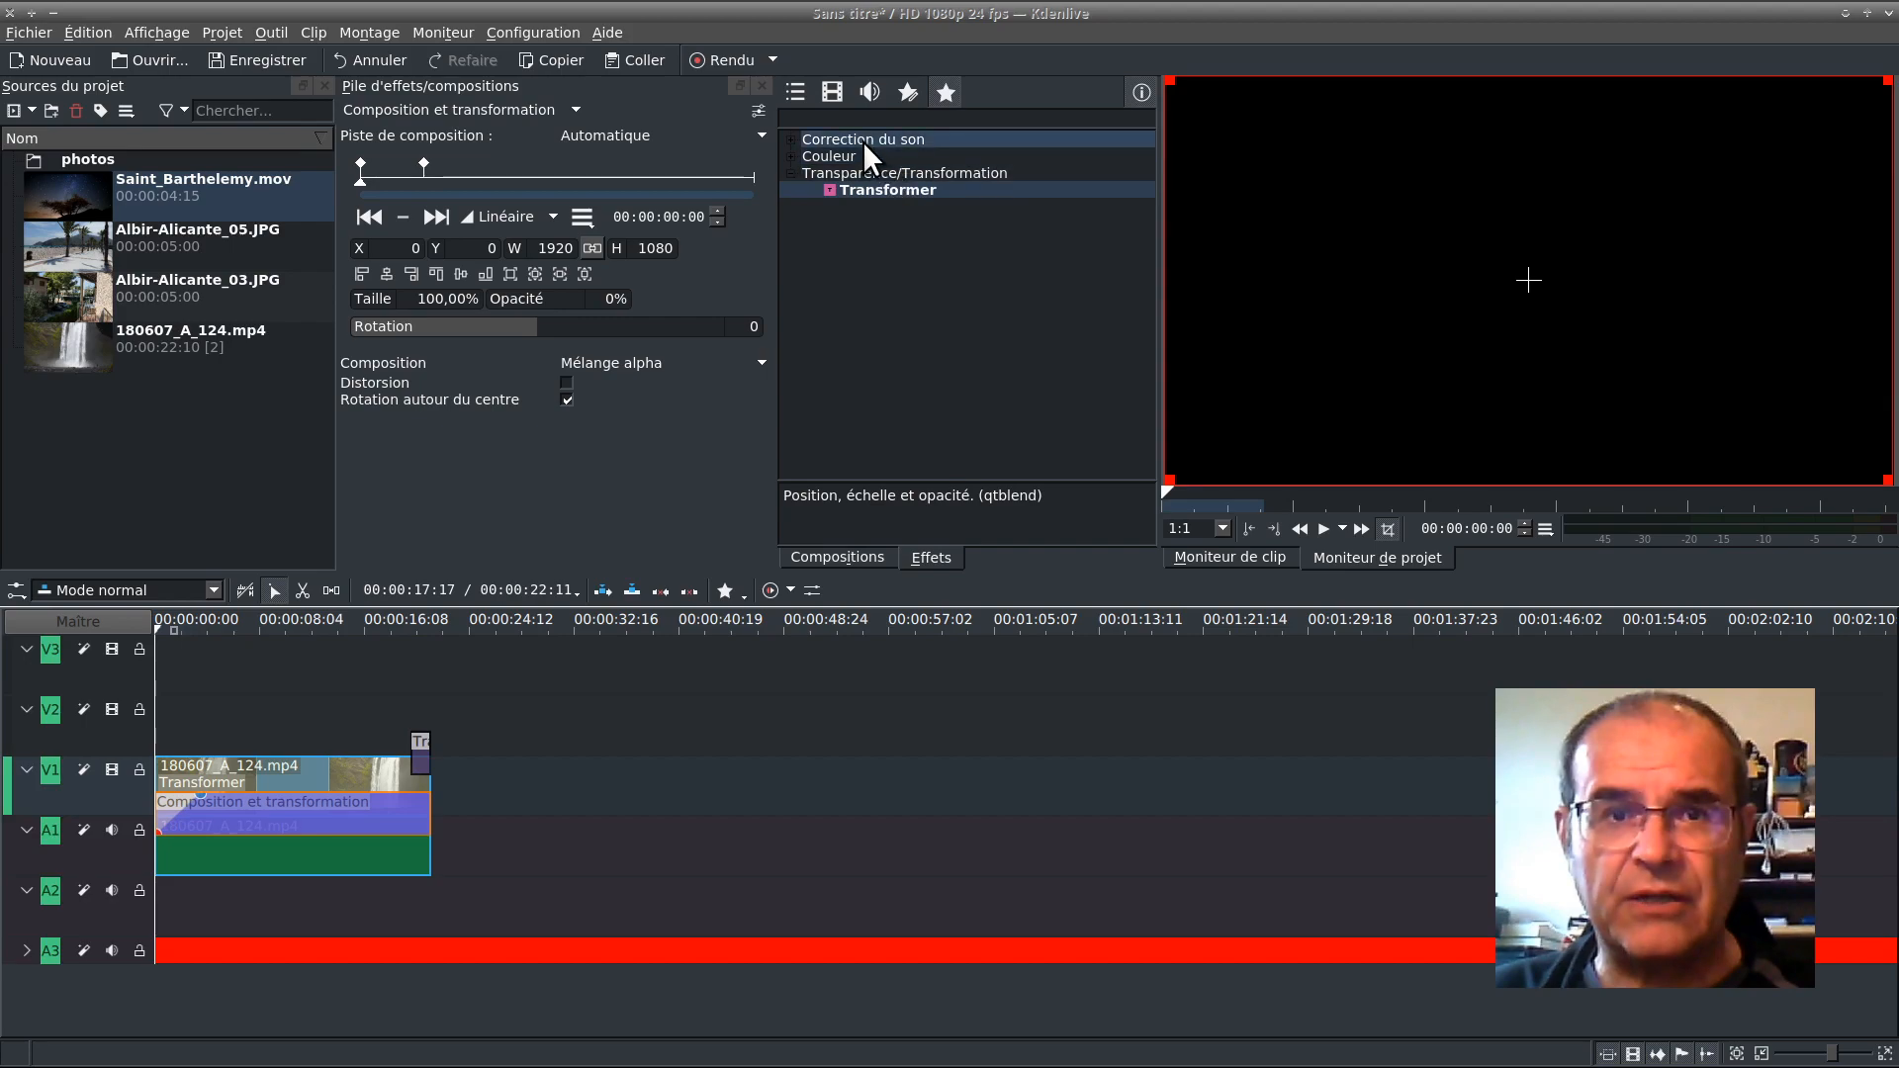
{"action": "left_click", "coordinate": [795, 95]}
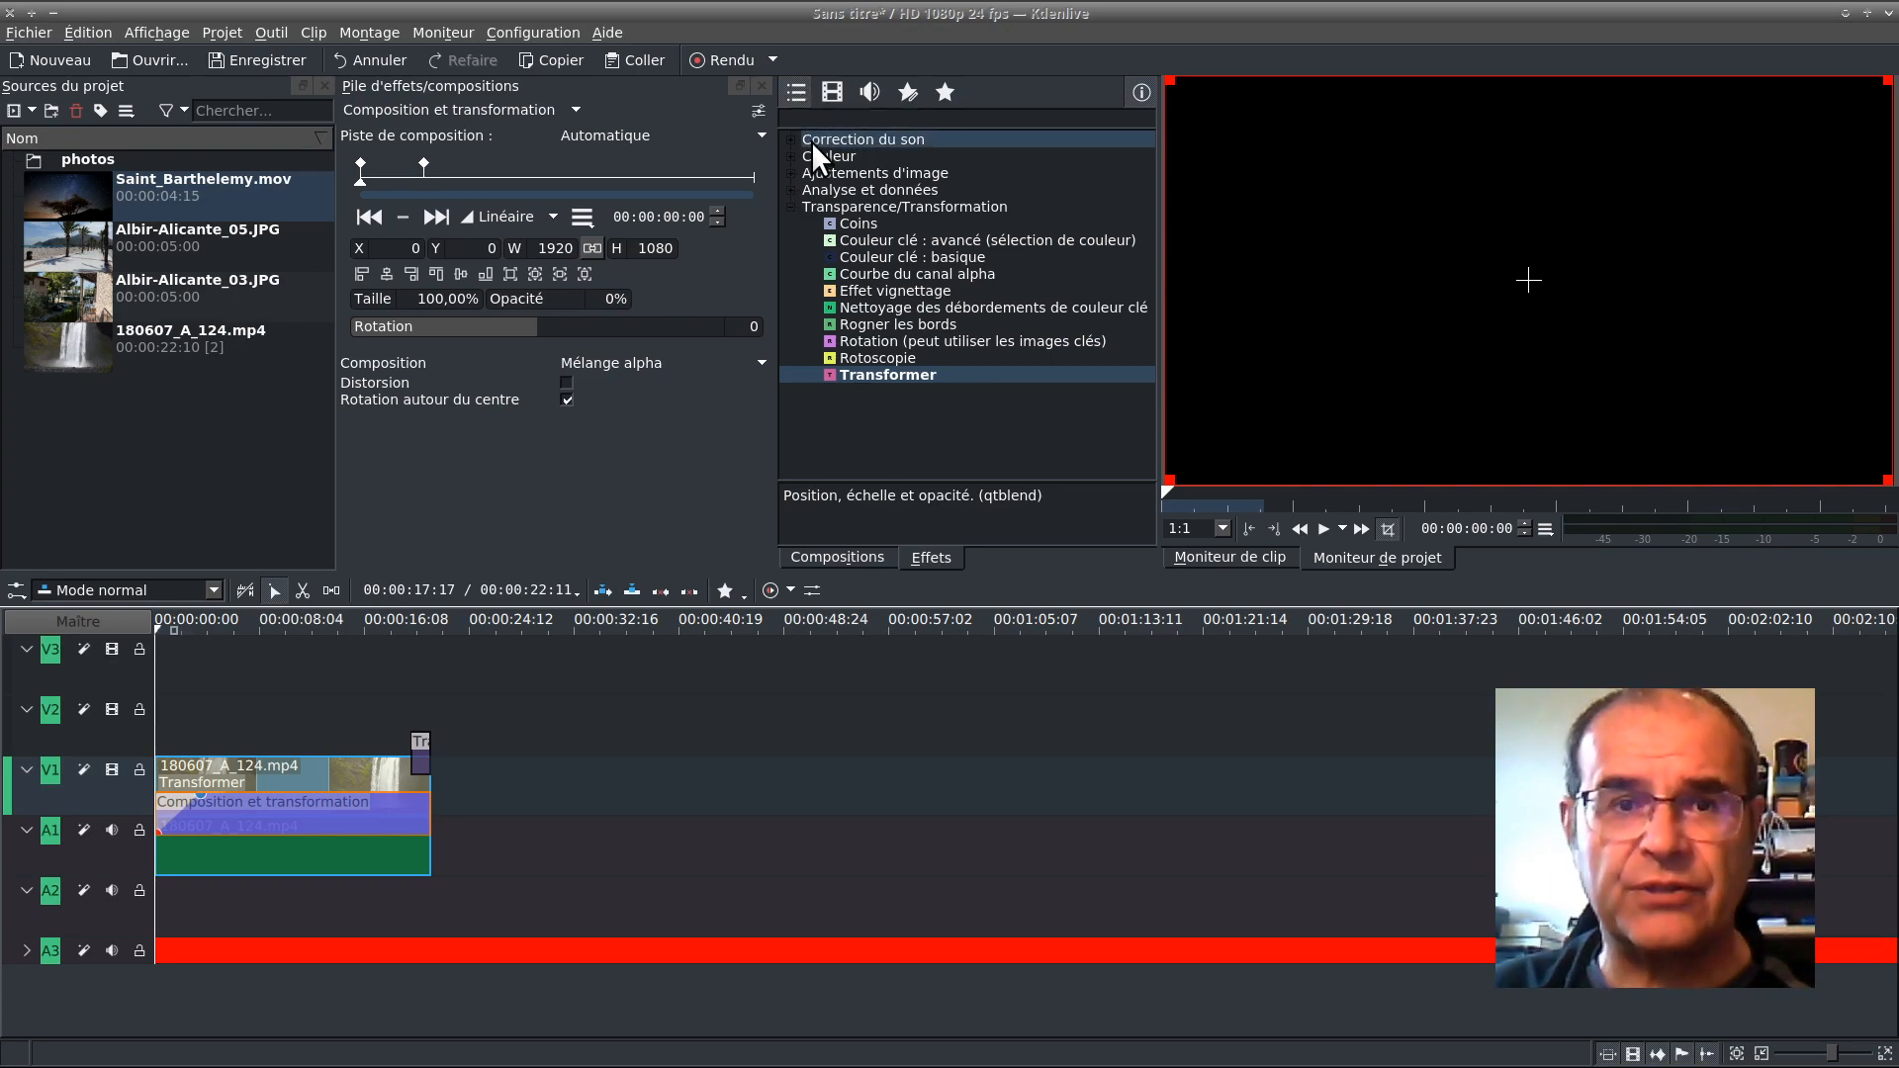
{"action": "left_click", "coordinate": [833, 89]}
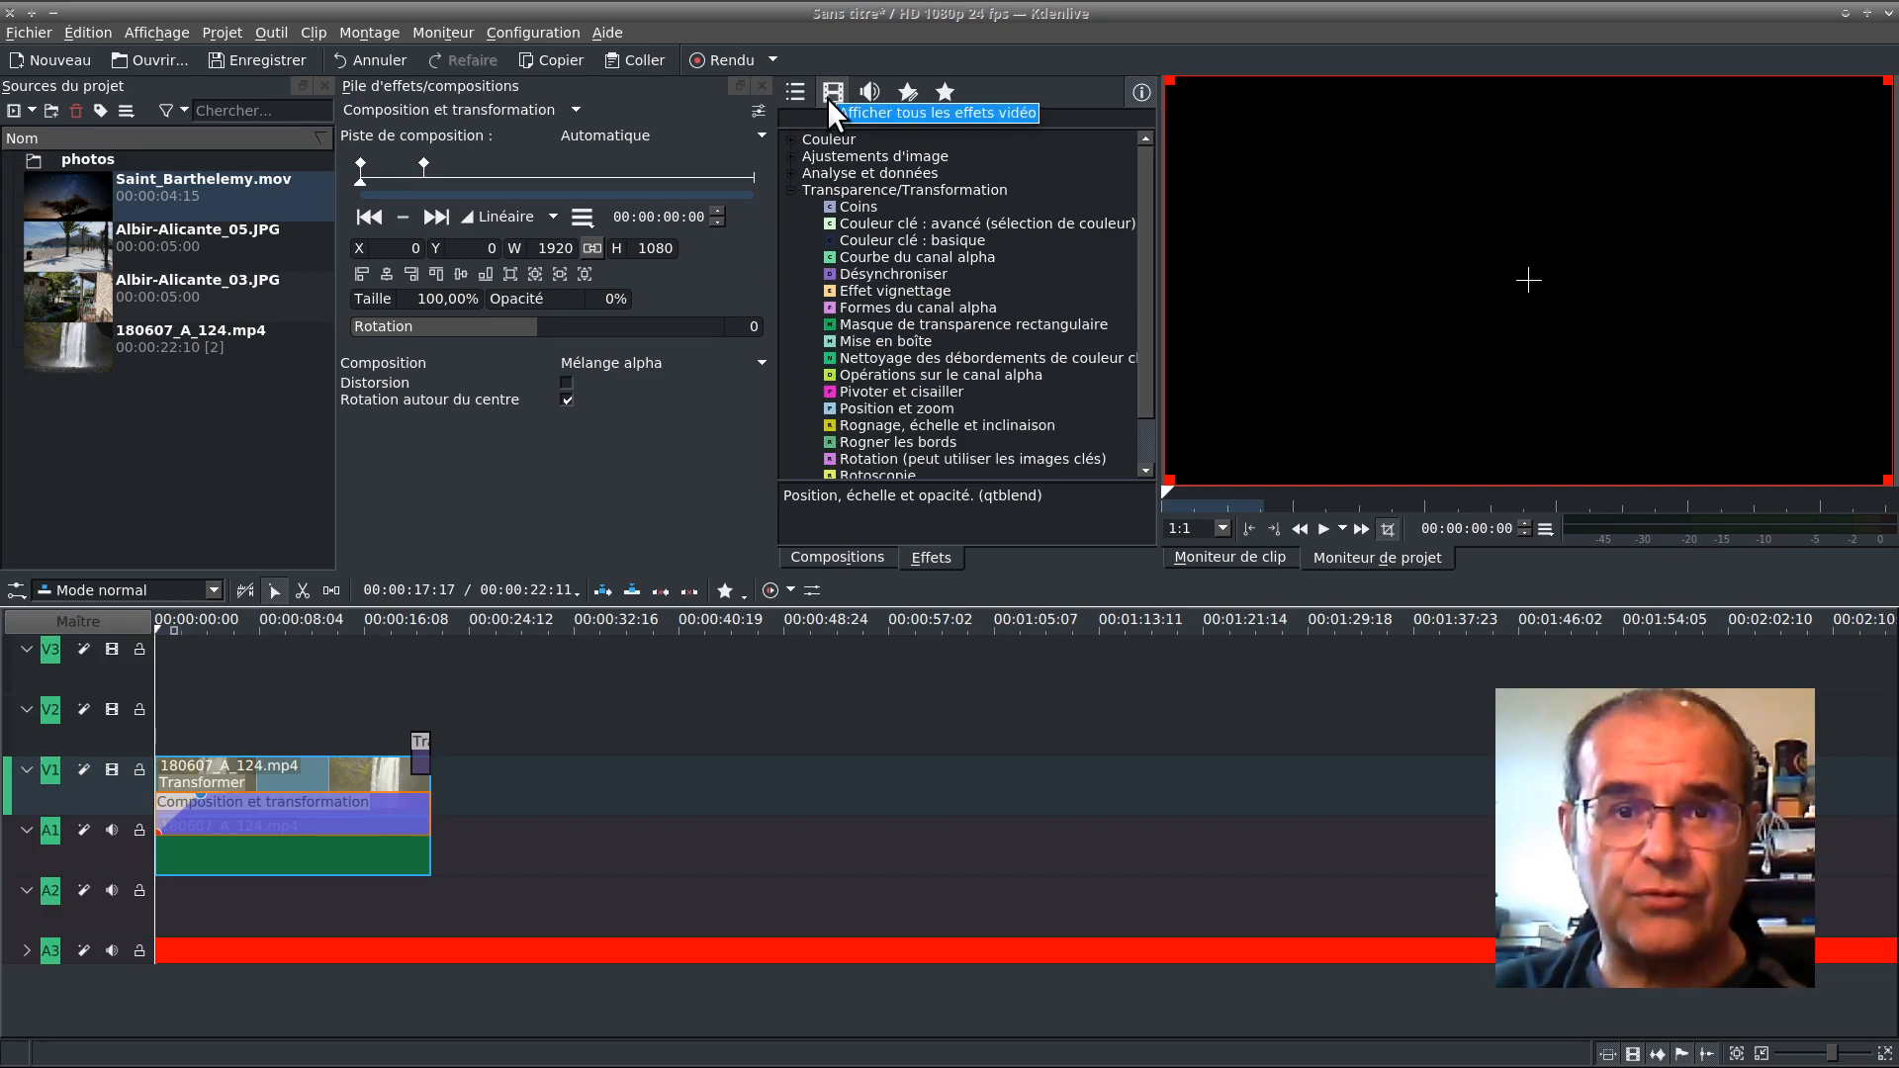
{"action": "left_click", "coordinate": [872, 87]}
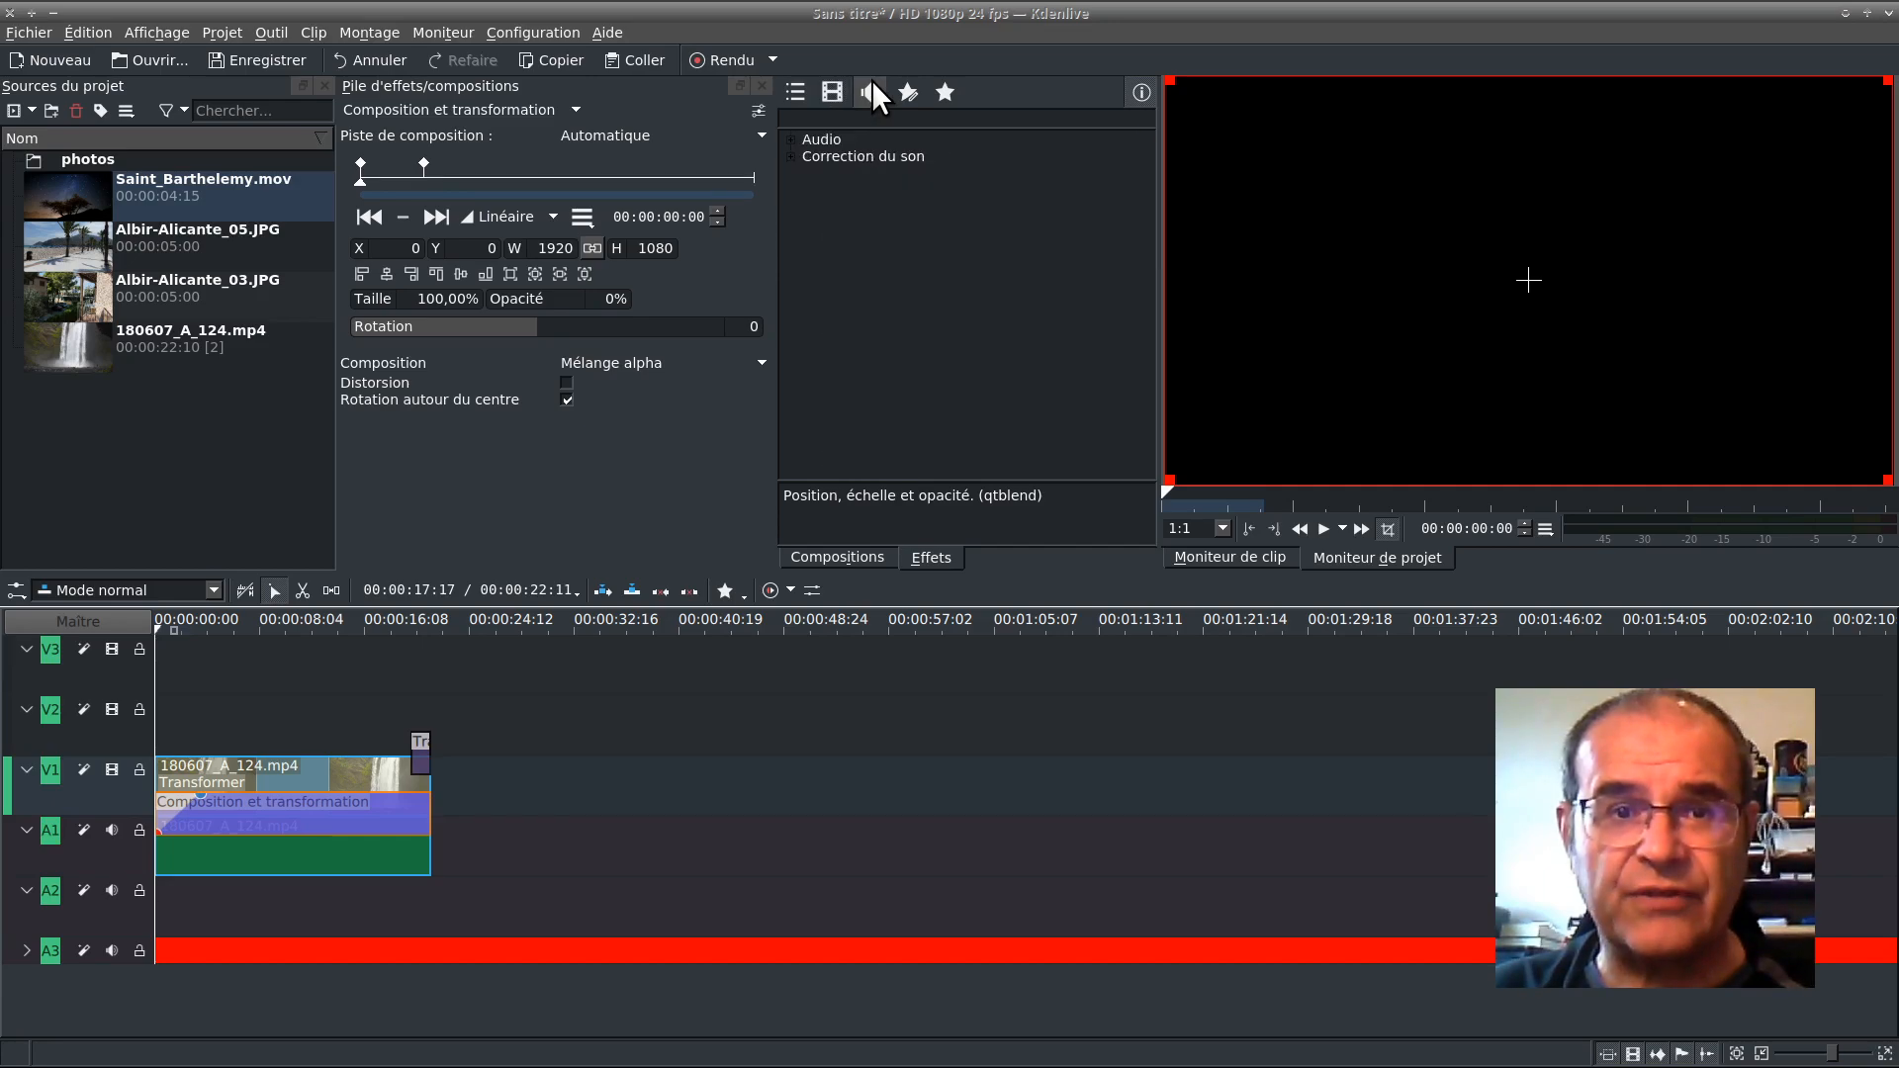
{"action": "left_click", "coordinate": [903, 87]}
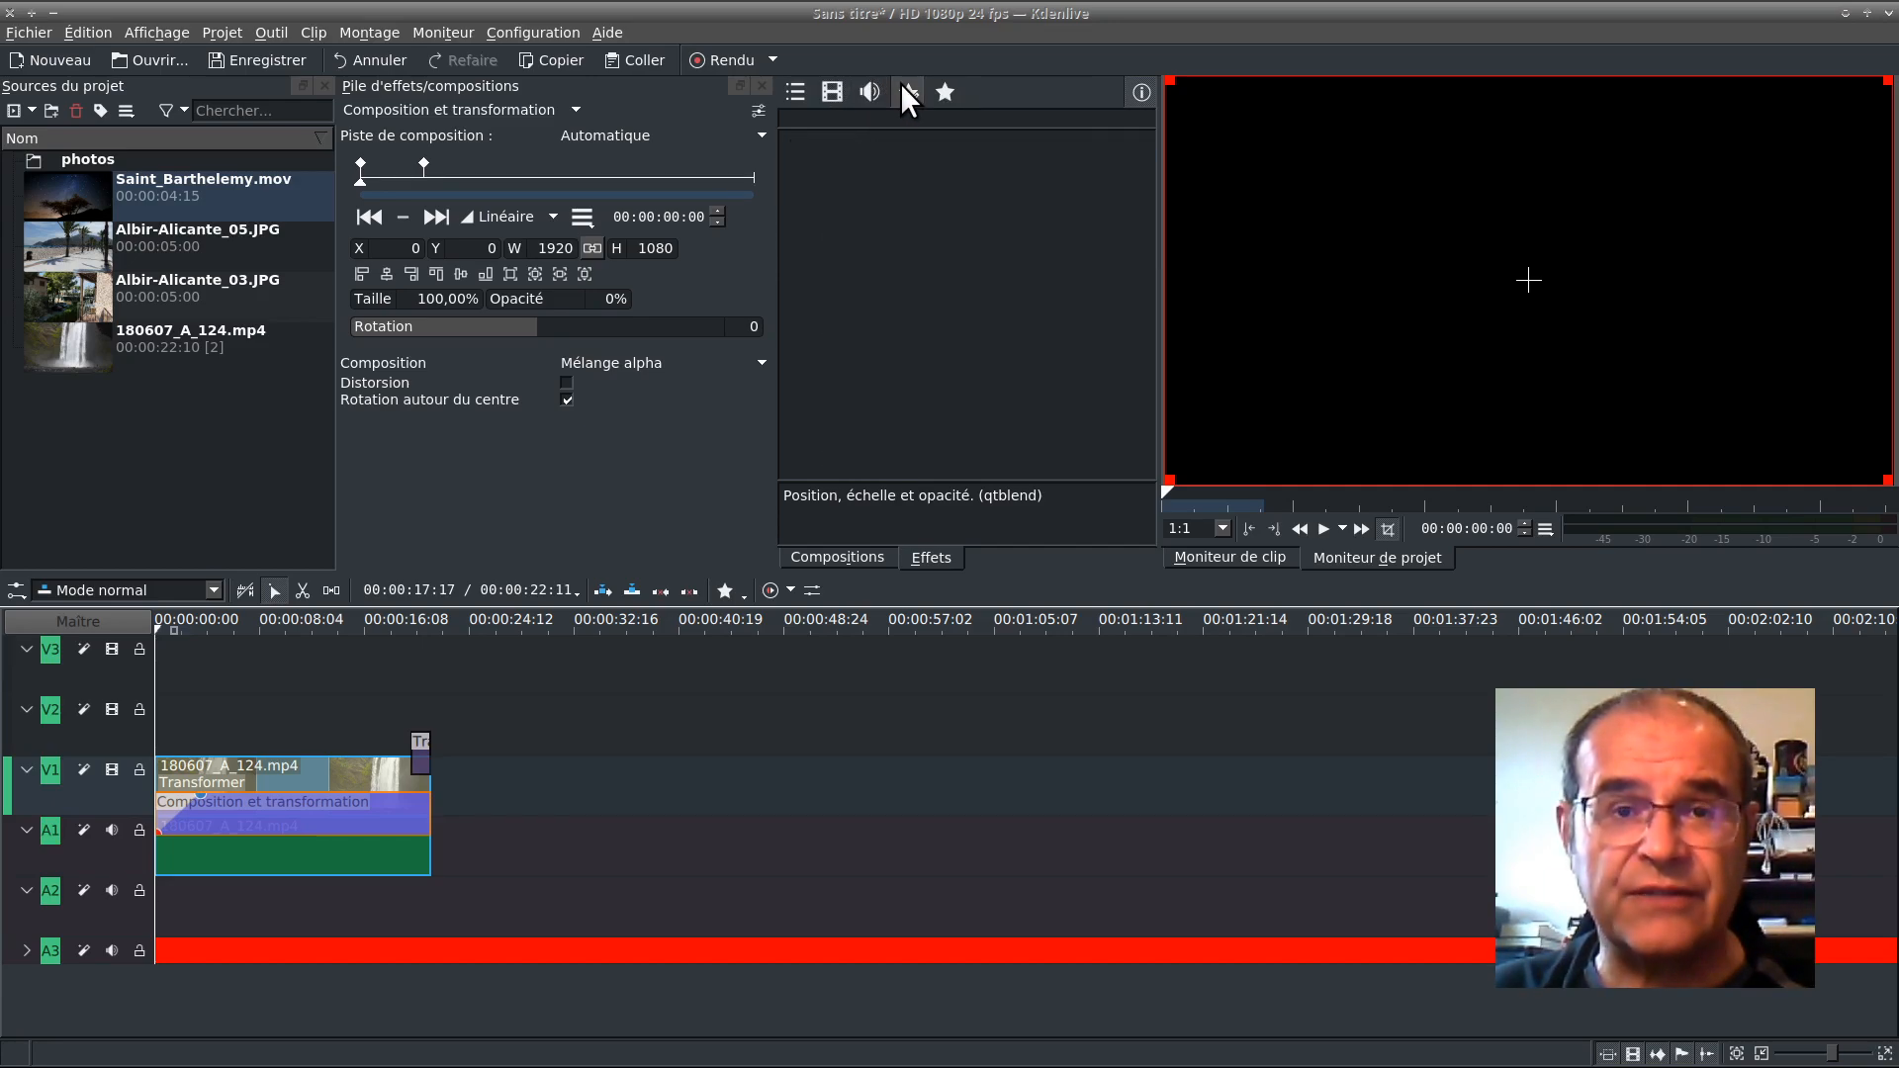
{"action": "left_click", "coordinate": [946, 92]}
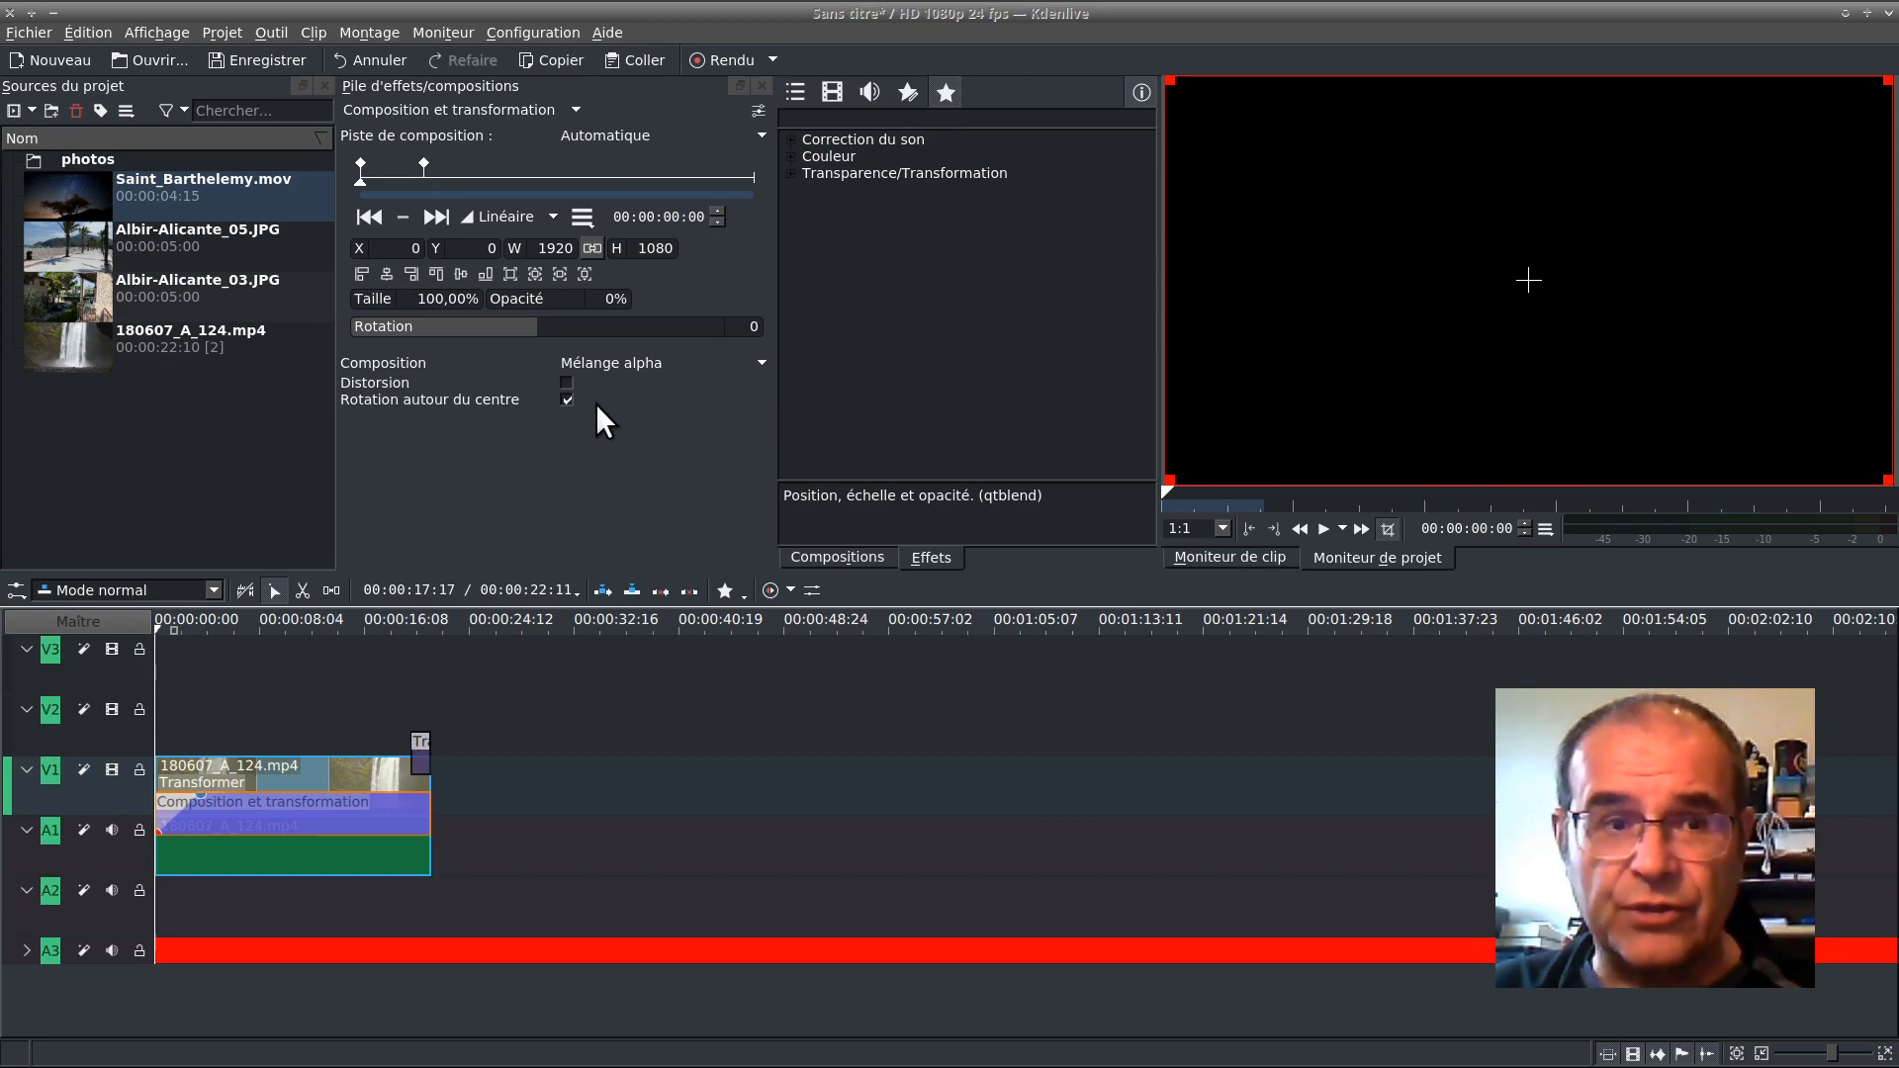
- Preview Albir-Alicante_03.JPG in the clip monitor, and return to the project monitor with the playhead near the timeline start
{"action": "left_click", "coordinate": [58, 332]}
{"action": "left_click", "coordinate": [65, 306]}
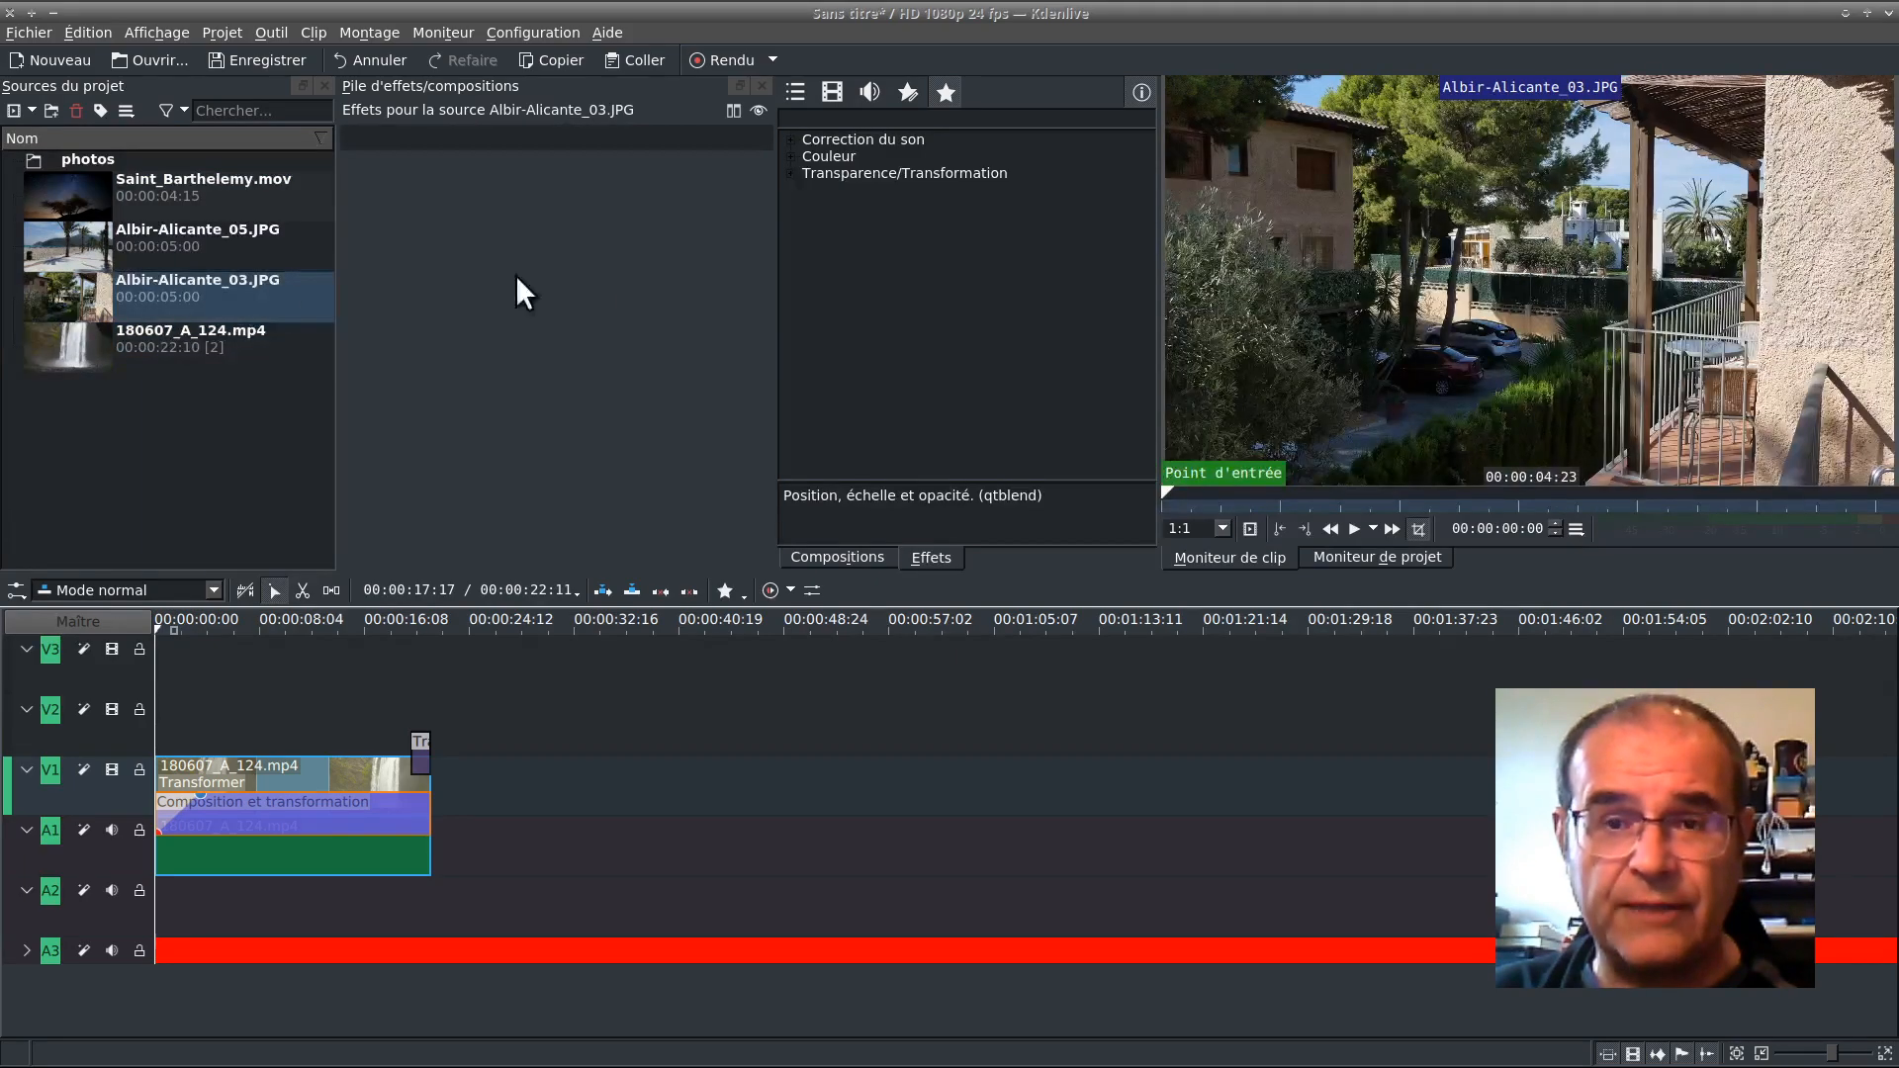
{"action": "left_click", "coordinate": [1388, 555]}
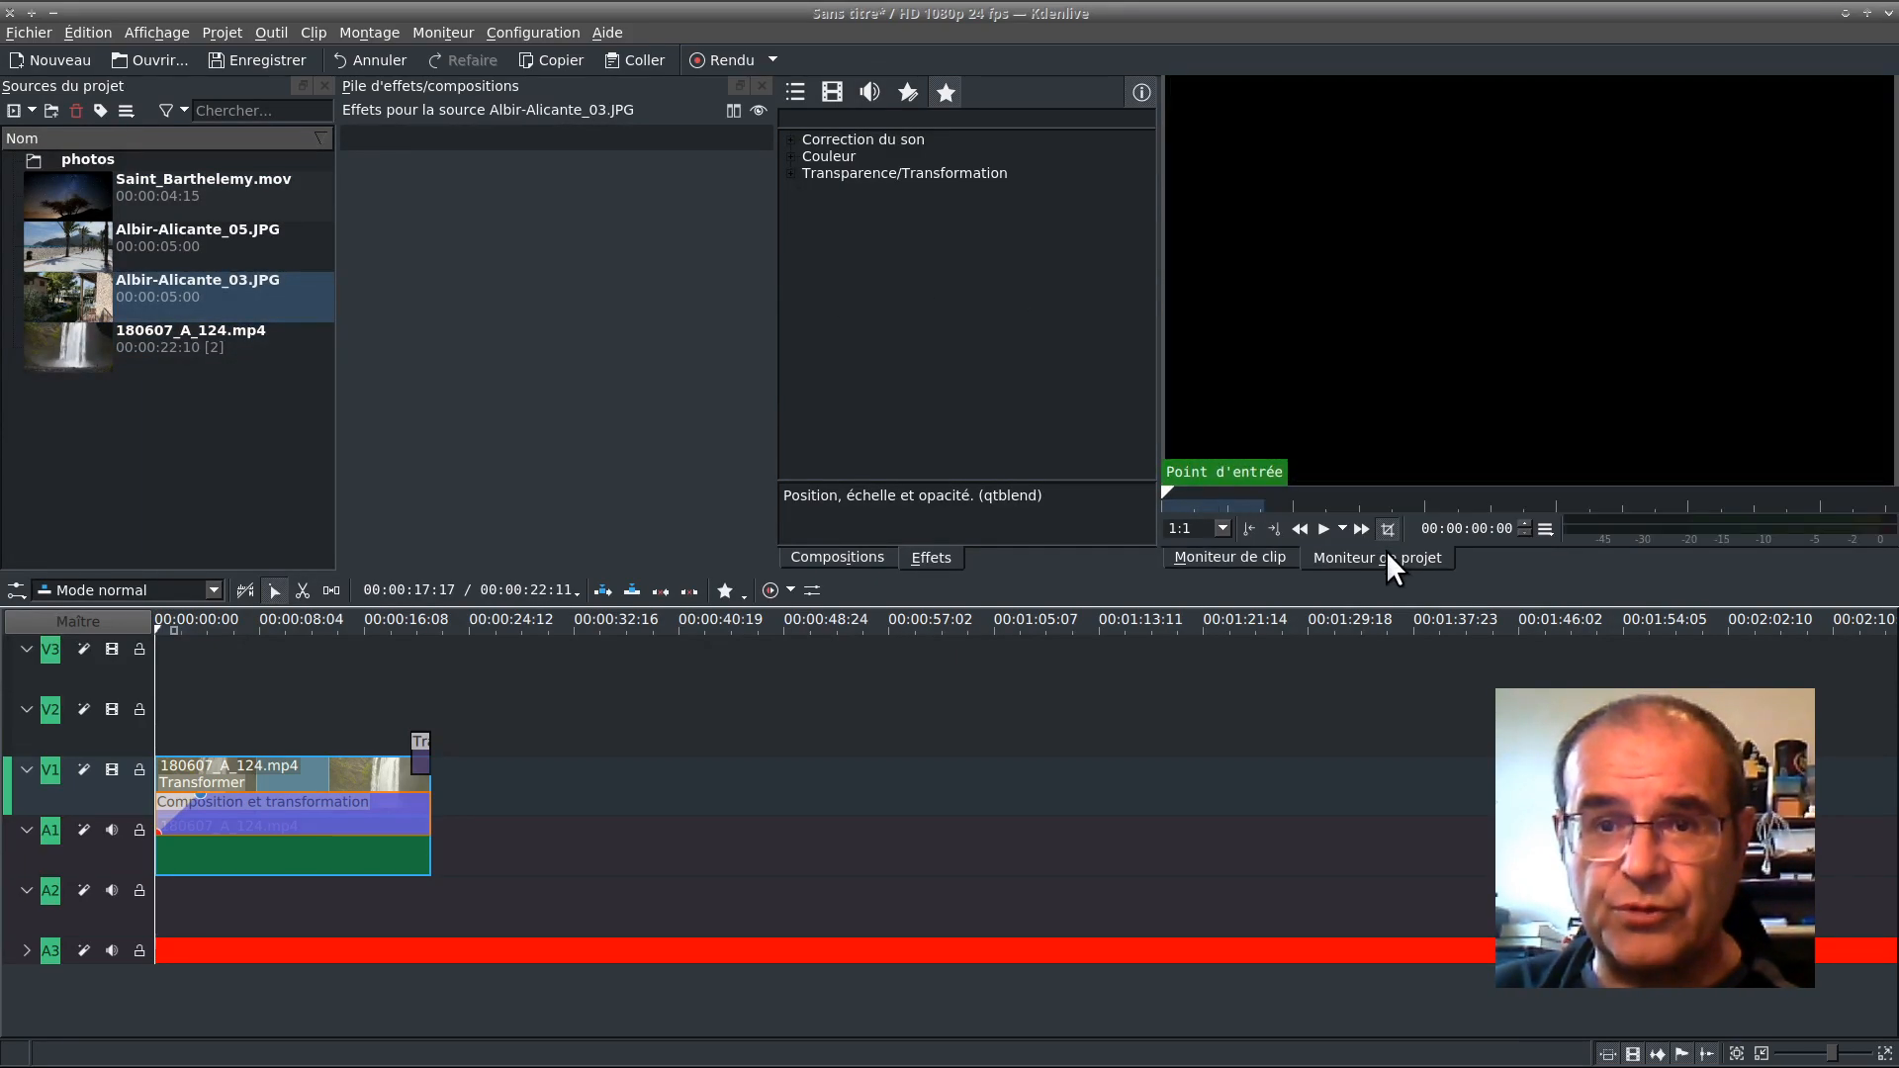
{"action": "left_click", "coordinate": [196, 633]}
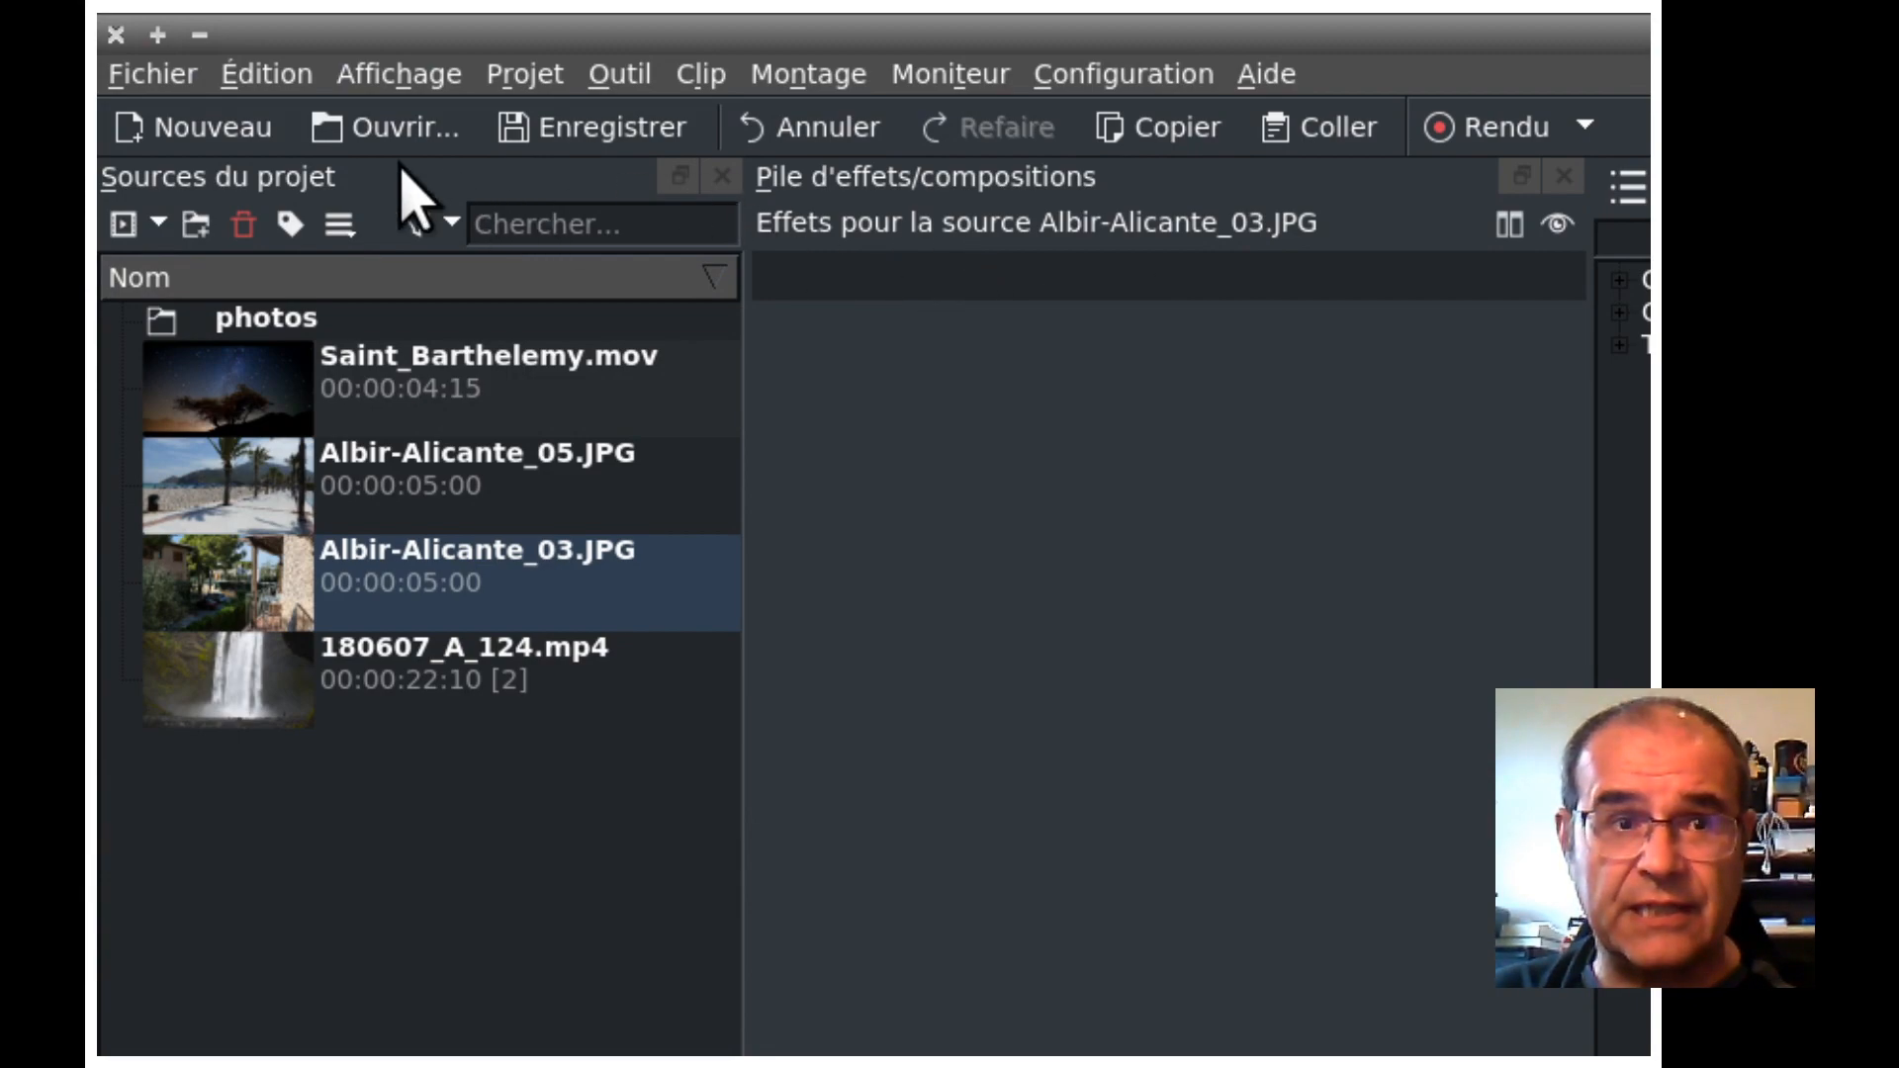
- Examine the commands offered for files, editing, display, project, tools, clips, timeline, monitors, configuration and help
{"action": "left_click", "coordinate": [151, 79]}
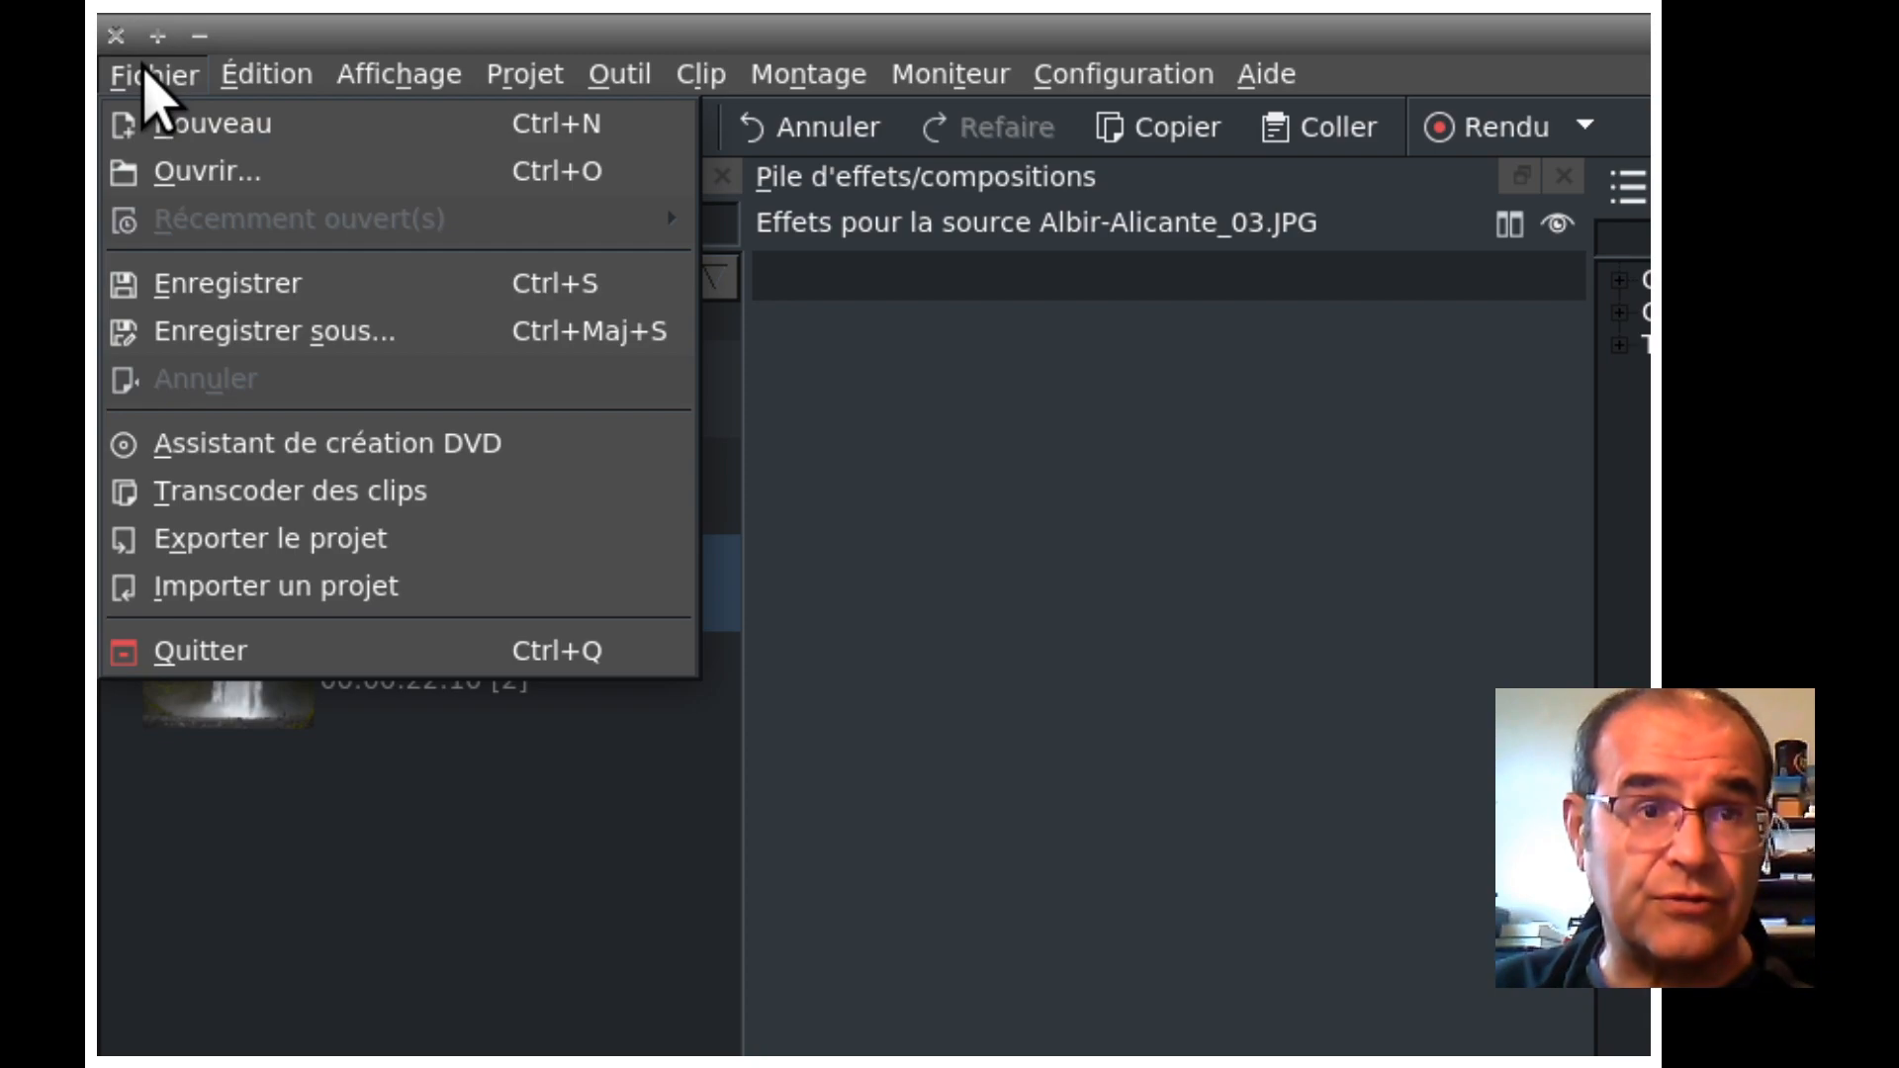
{"action": "mouse_move", "coordinate": [247, 71]}
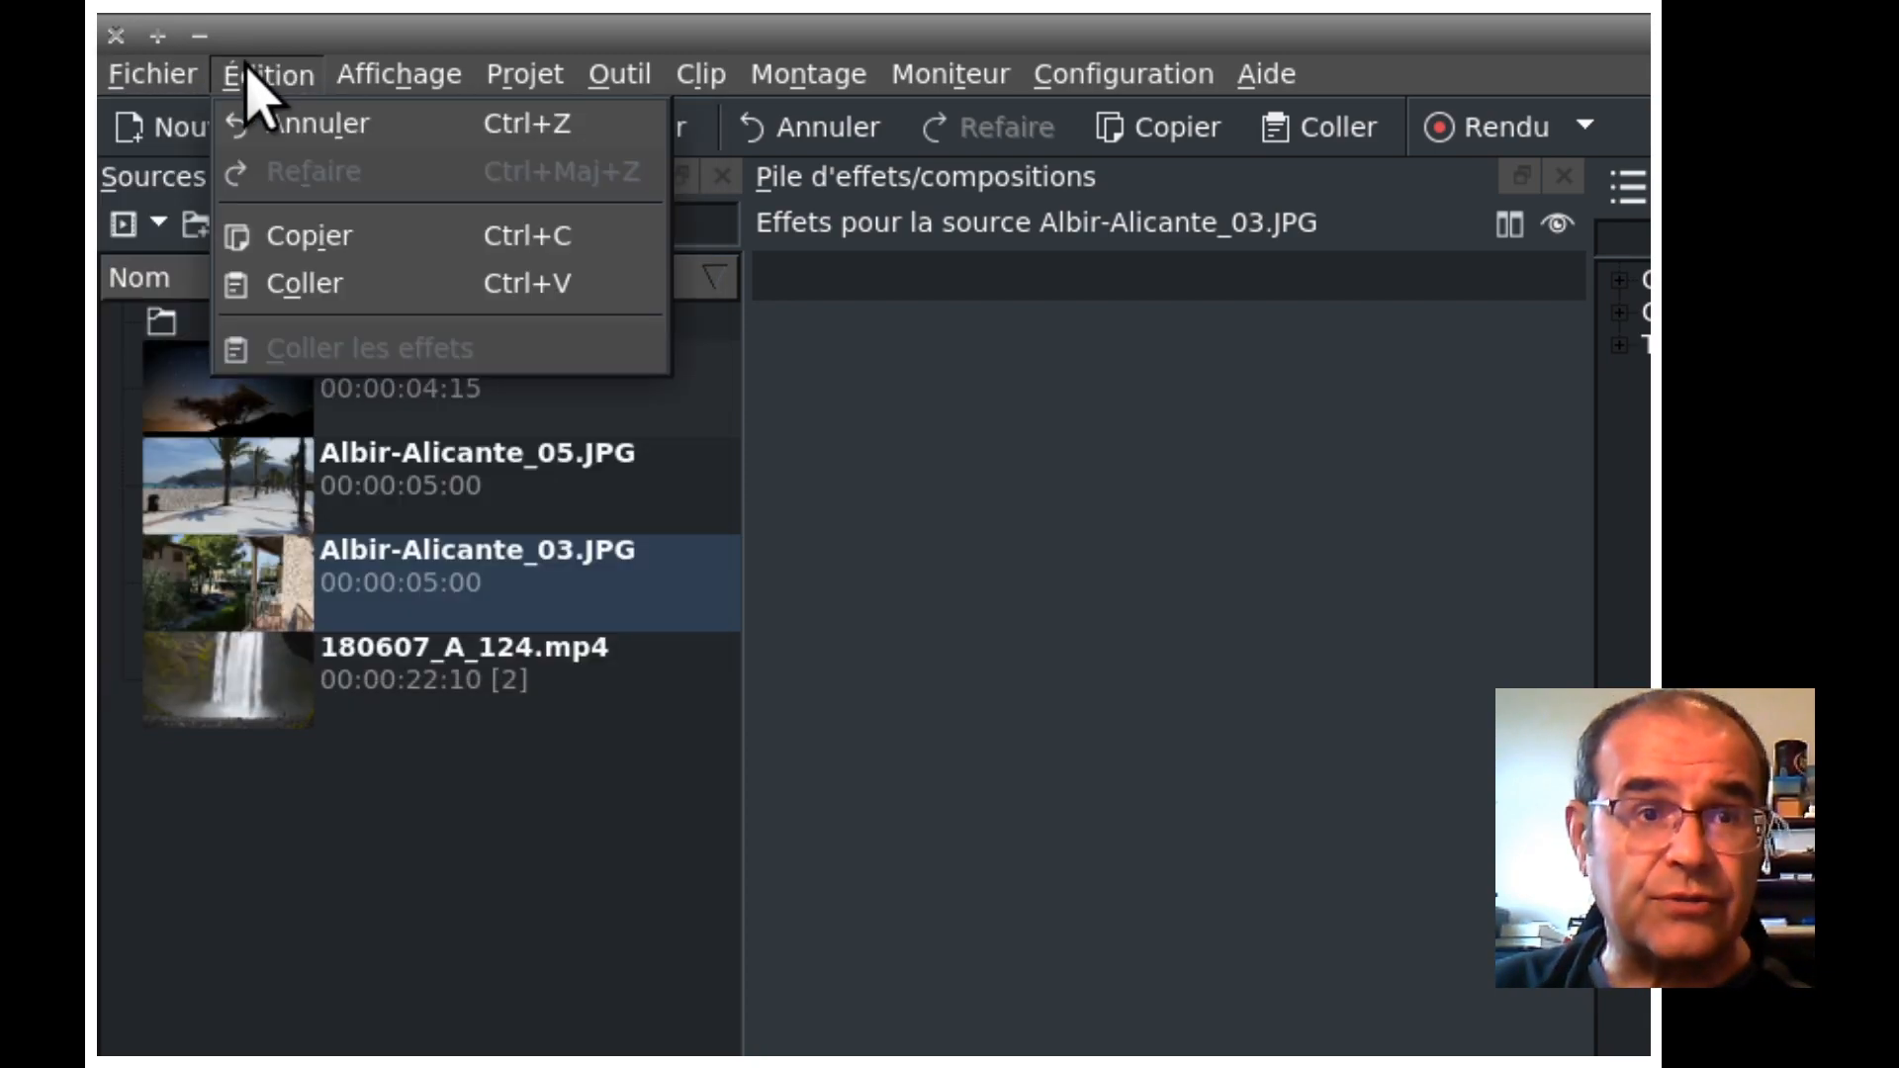
{"action": "mouse_move", "coordinate": [400, 74]}
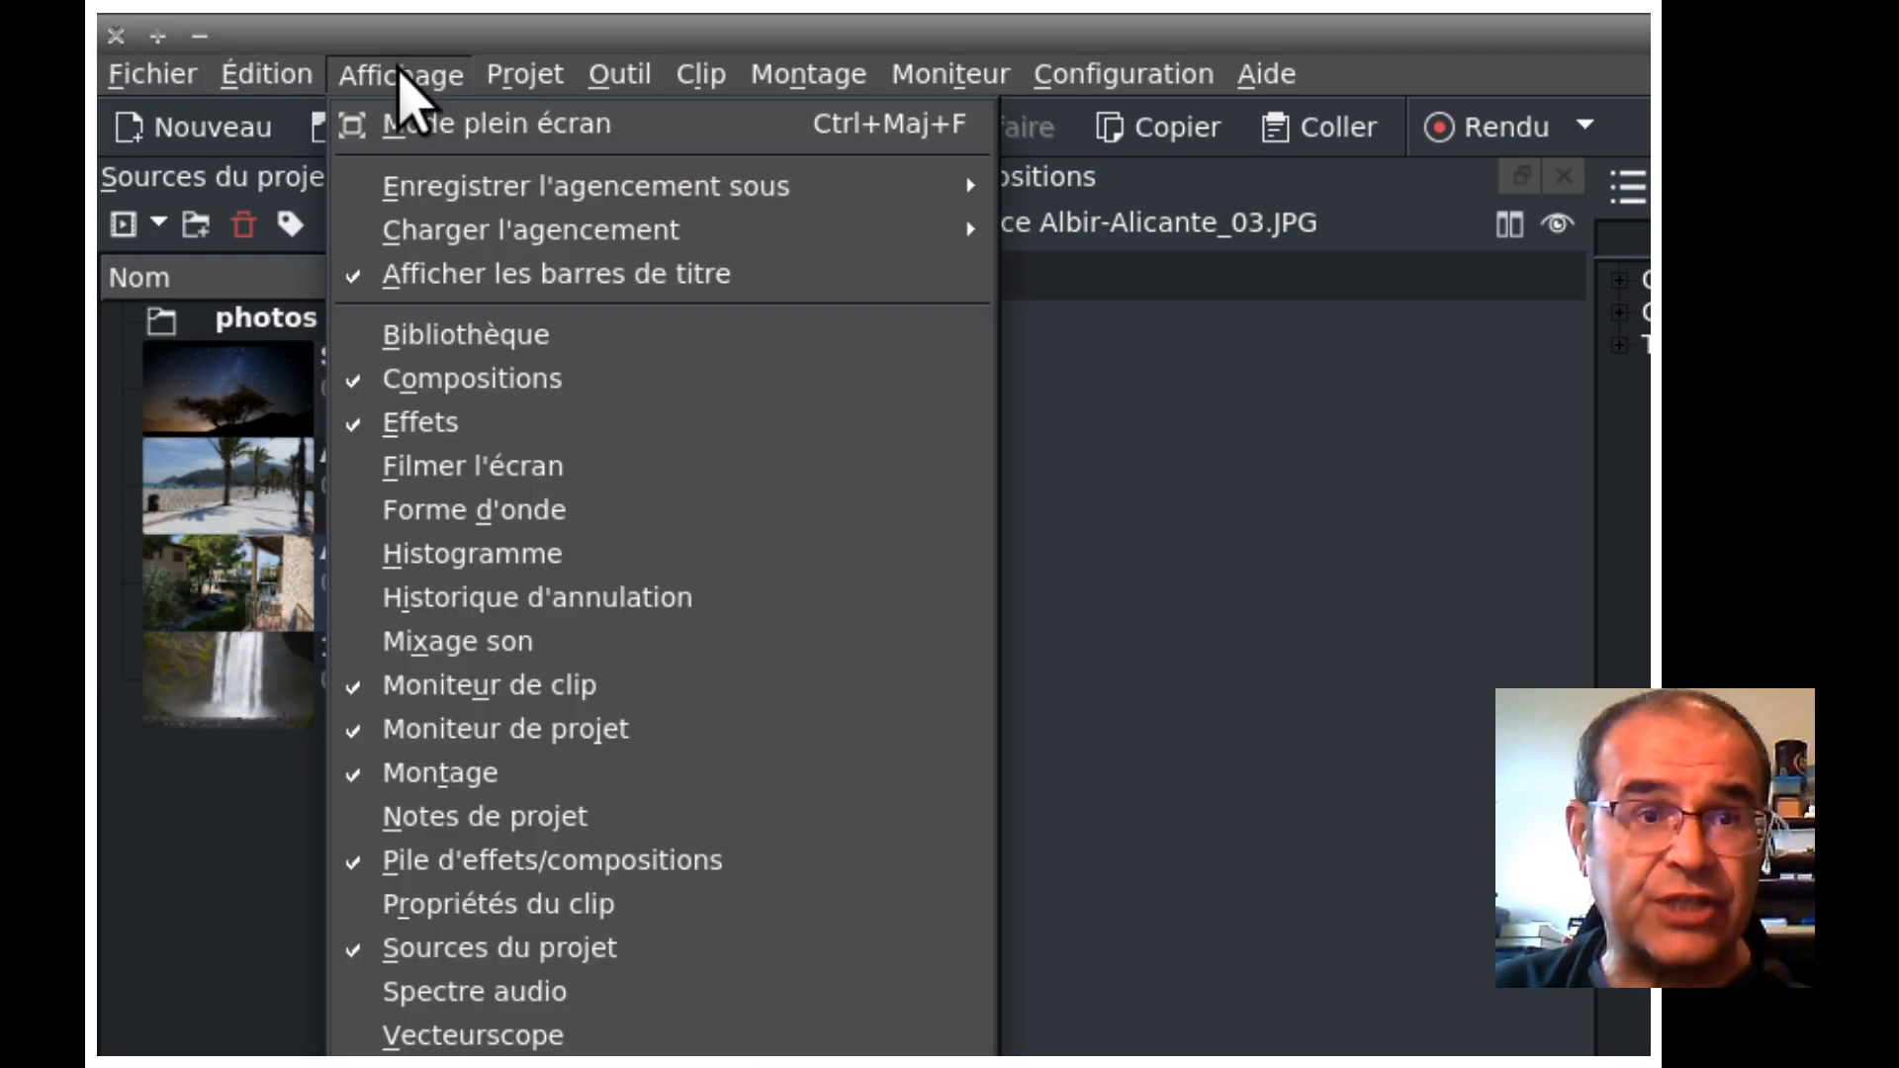
{"action": "mouse_move", "coordinate": [546, 74]}
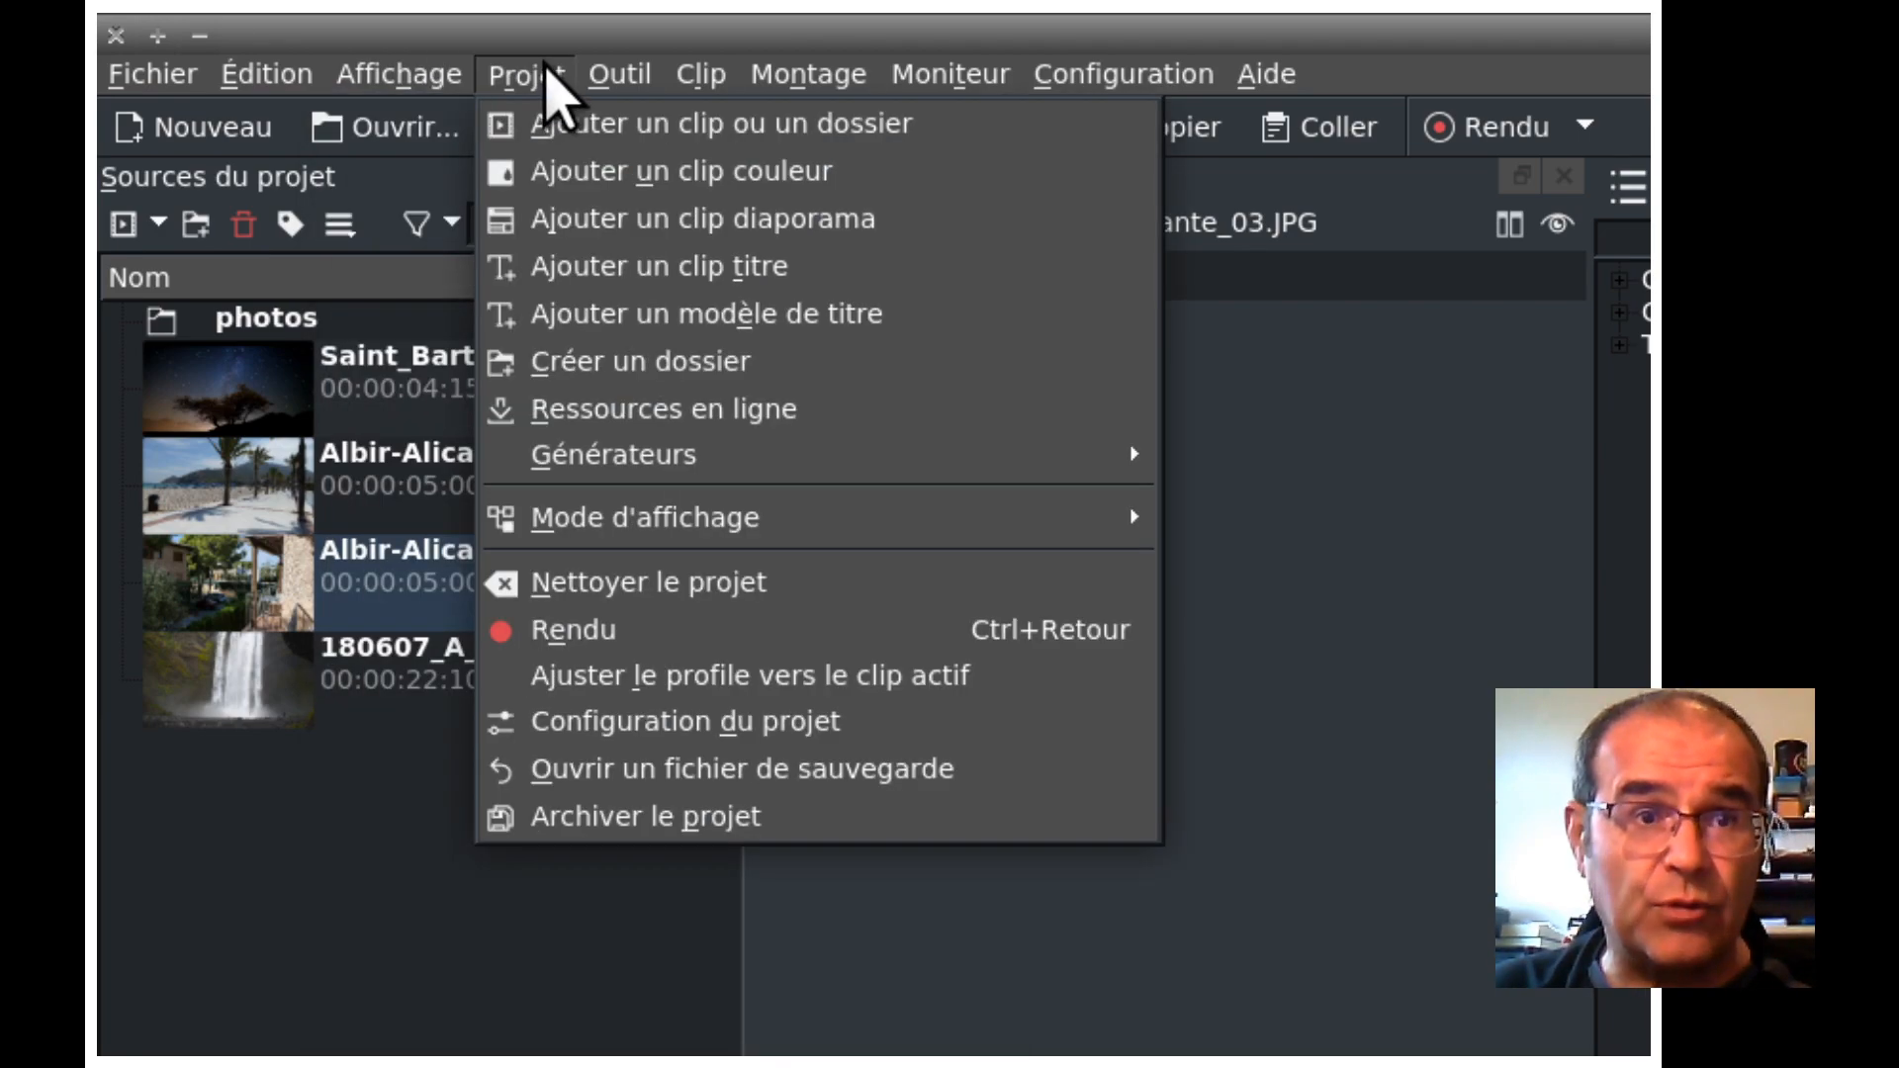
{"action": "mouse_move", "coordinate": [616, 77]}
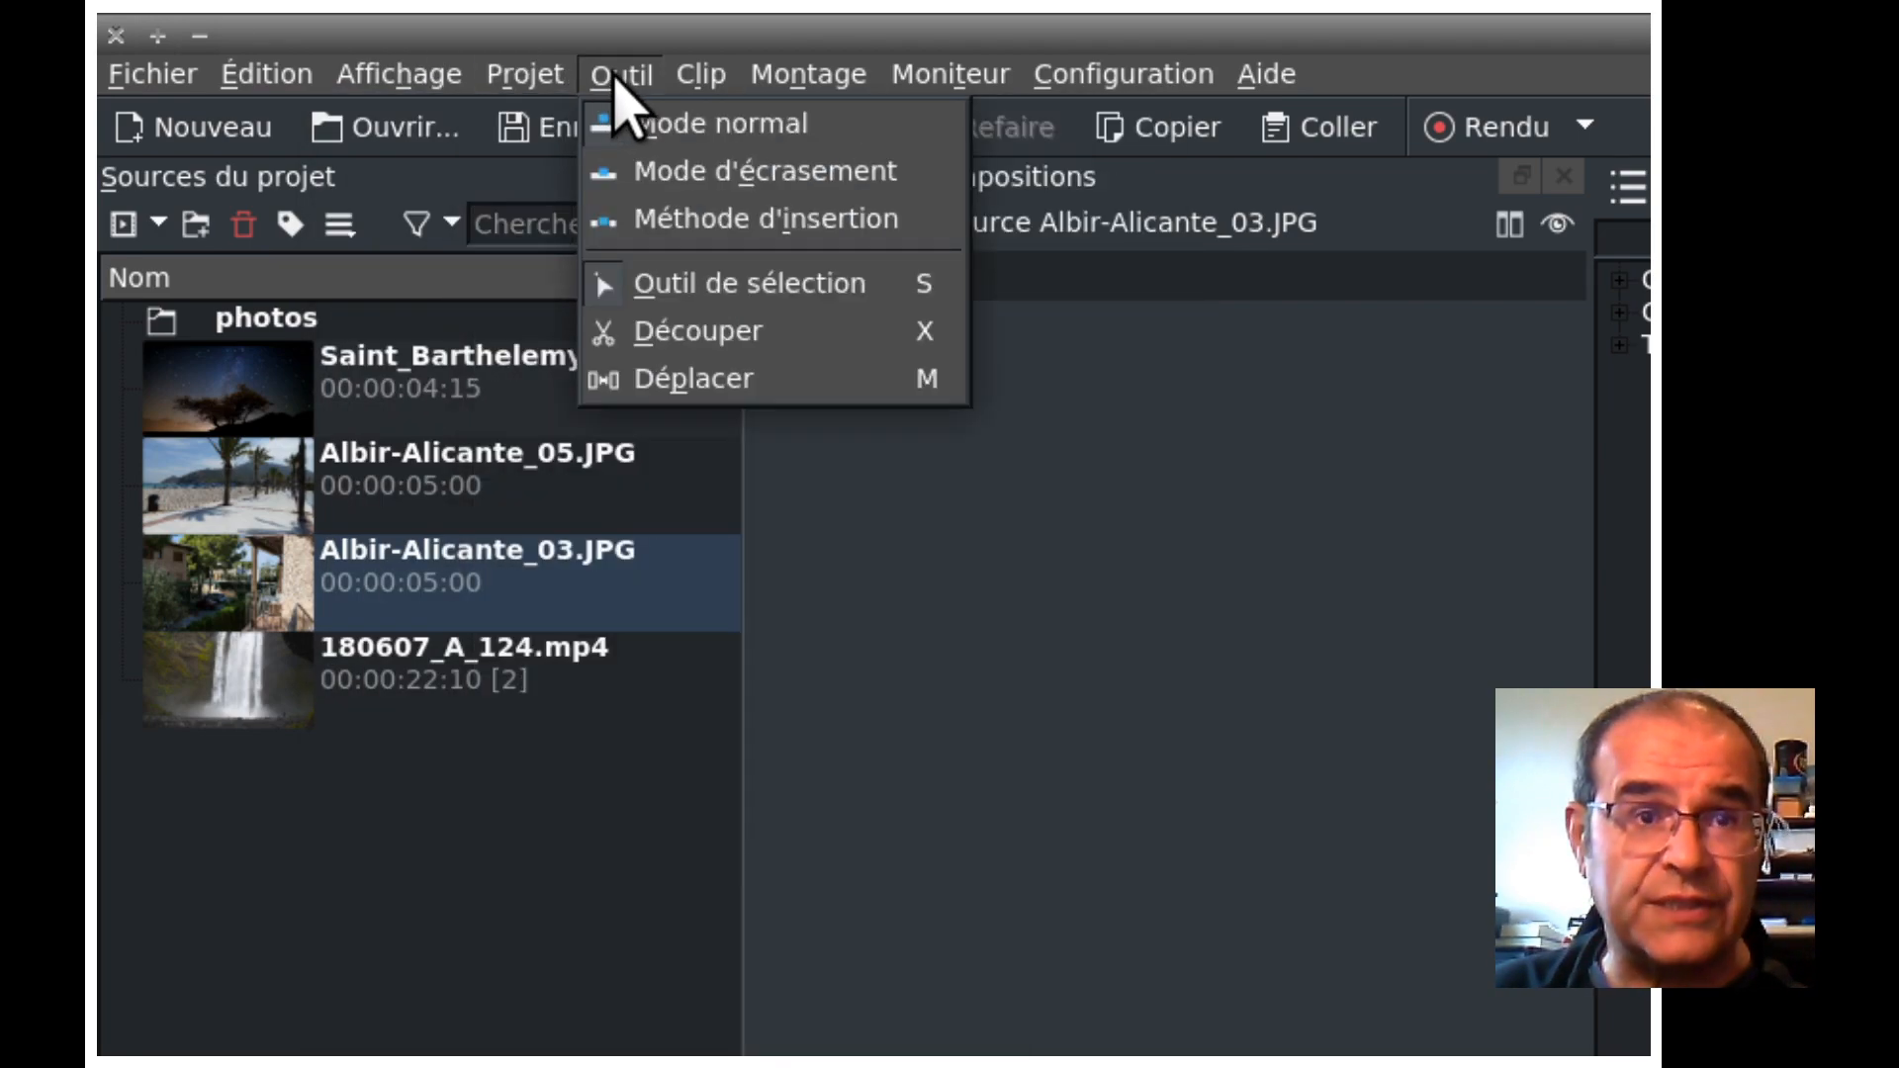
{"action": "mouse_move", "coordinate": [685, 75]}
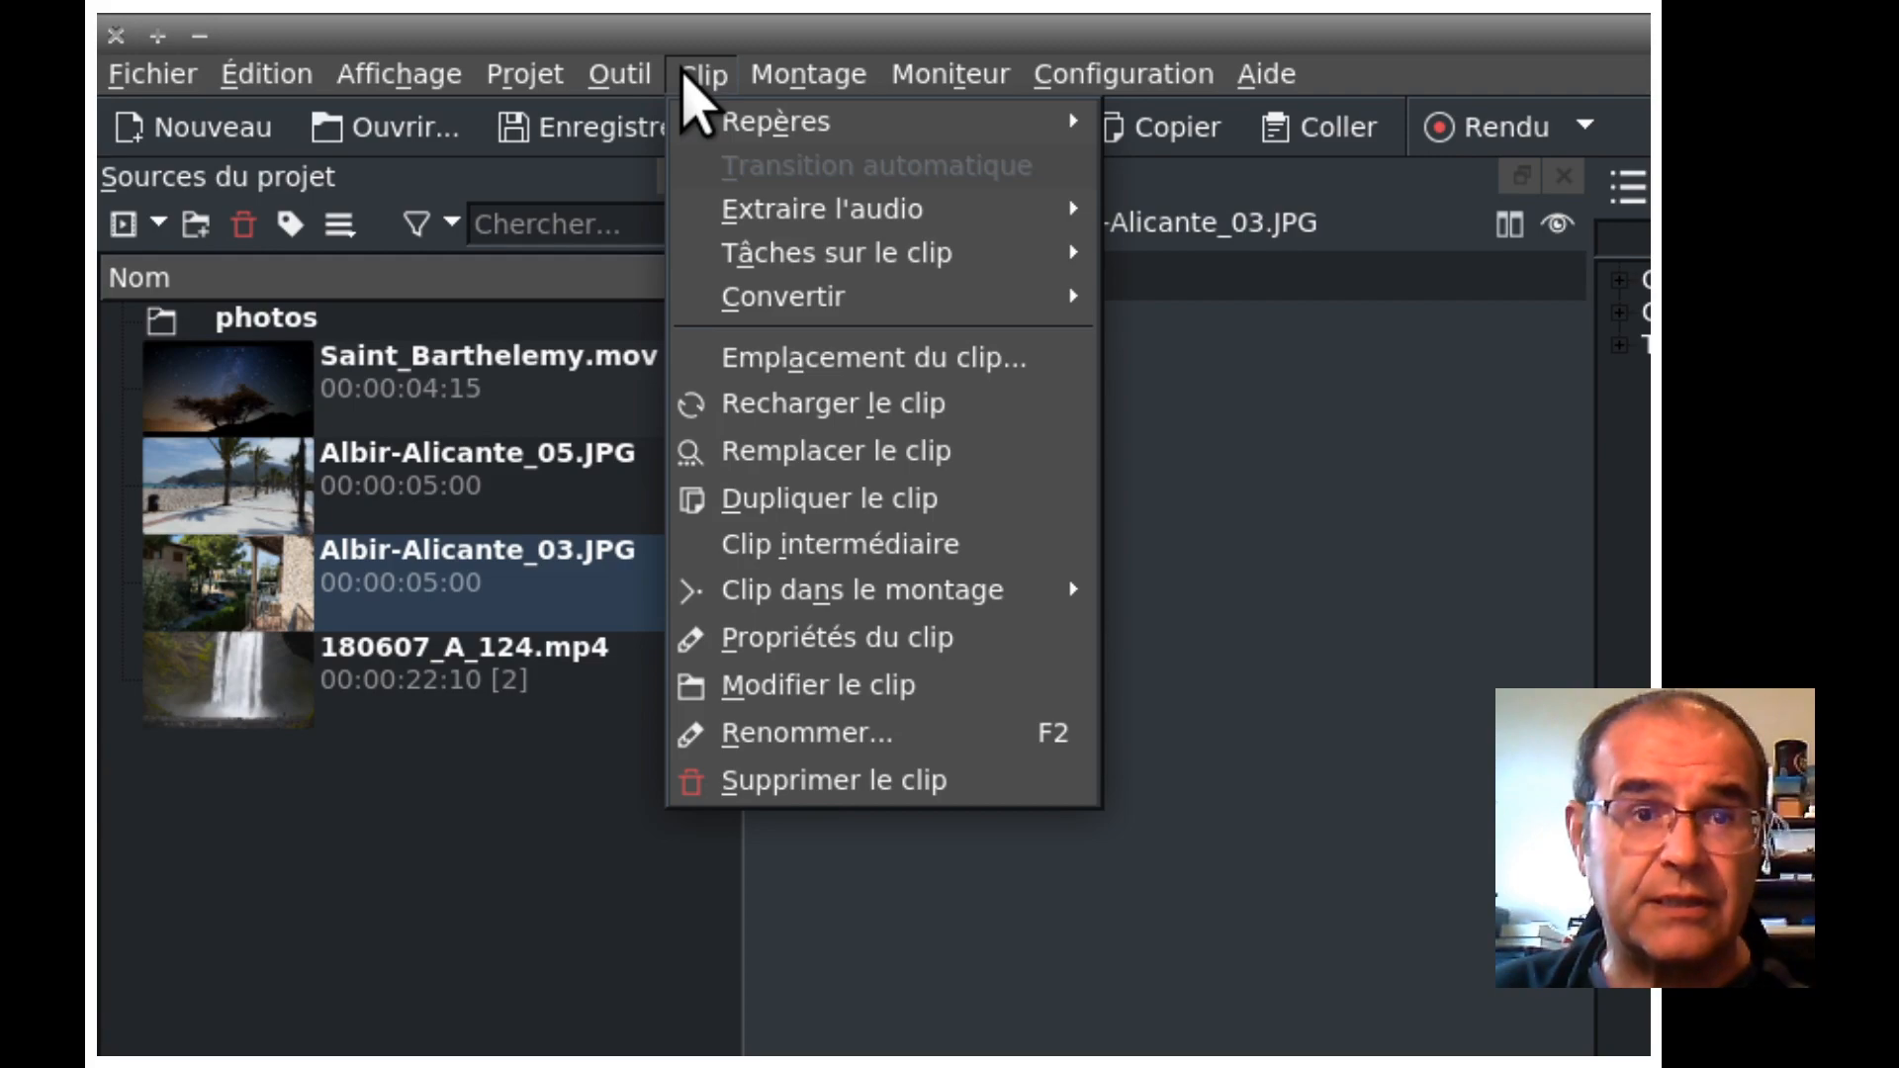
{"action": "mouse_move", "coordinate": [787, 87]}
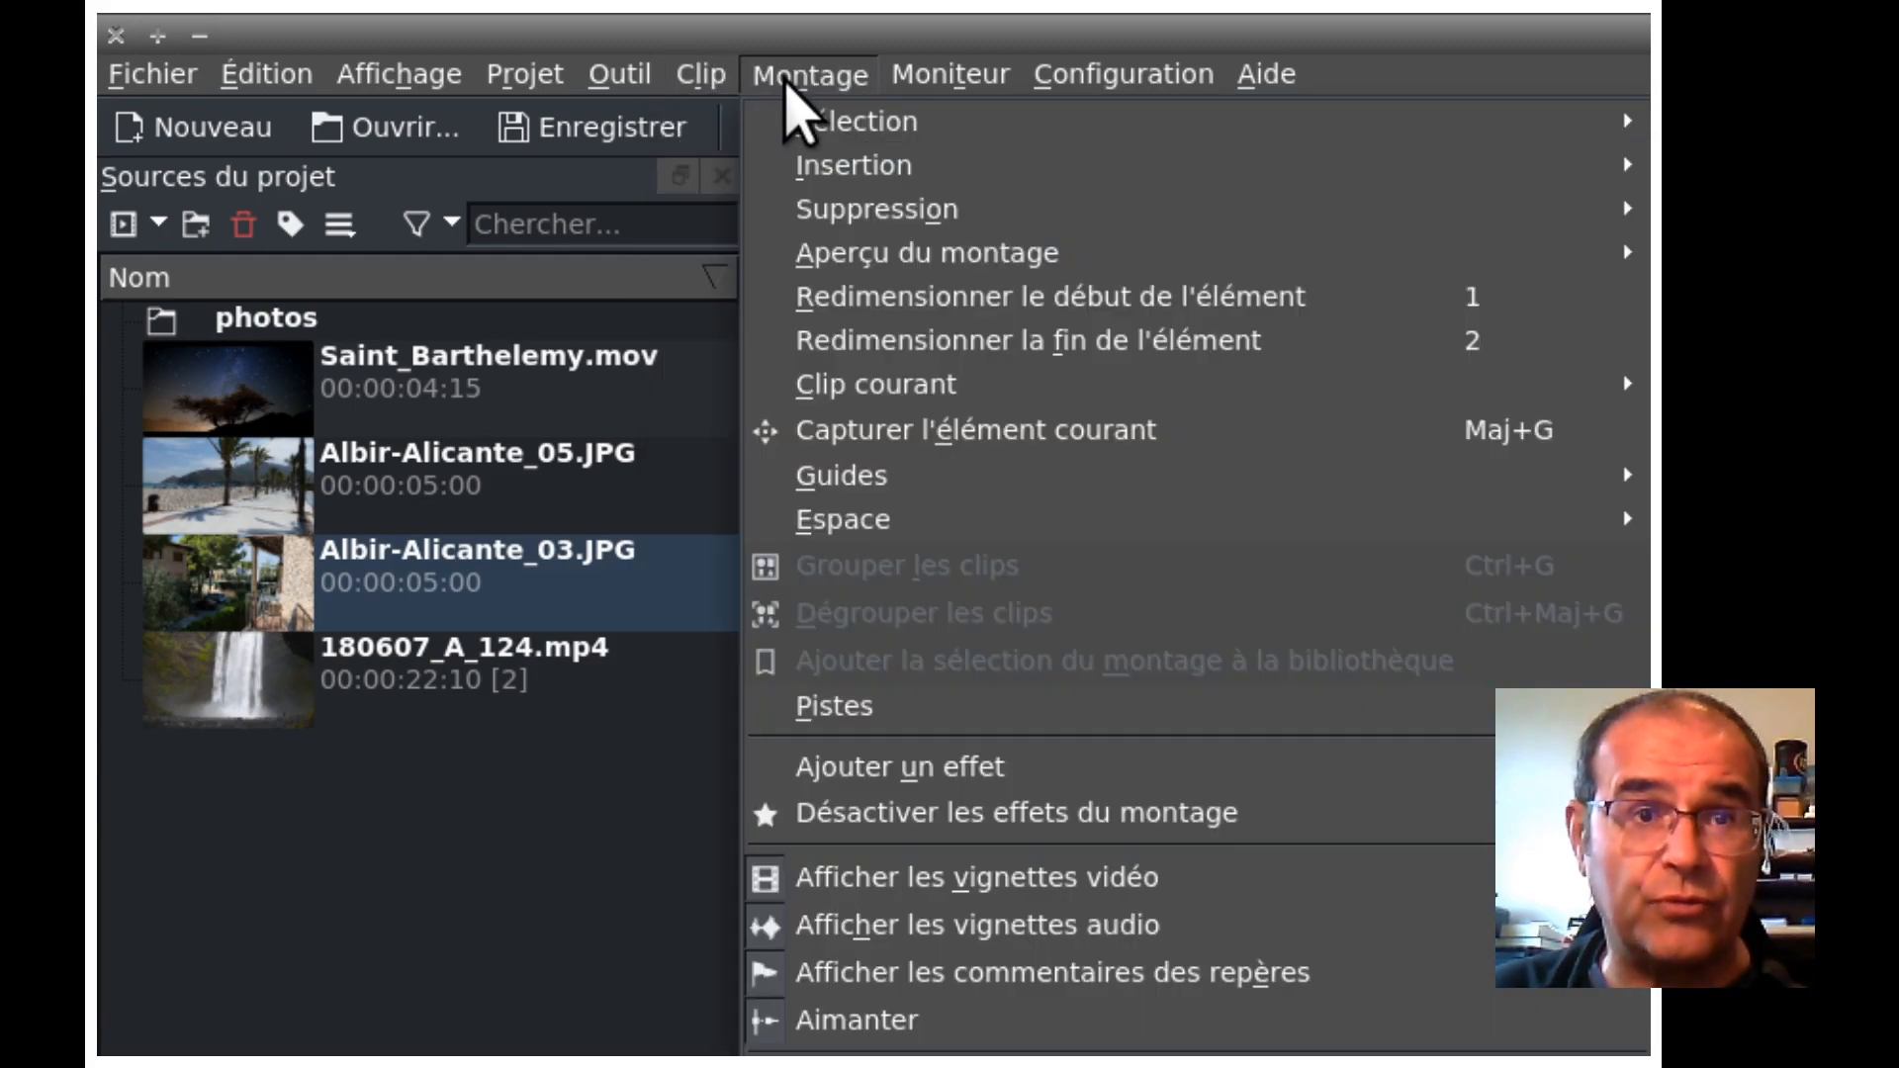
{"action": "mouse_move", "coordinate": [938, 89]}
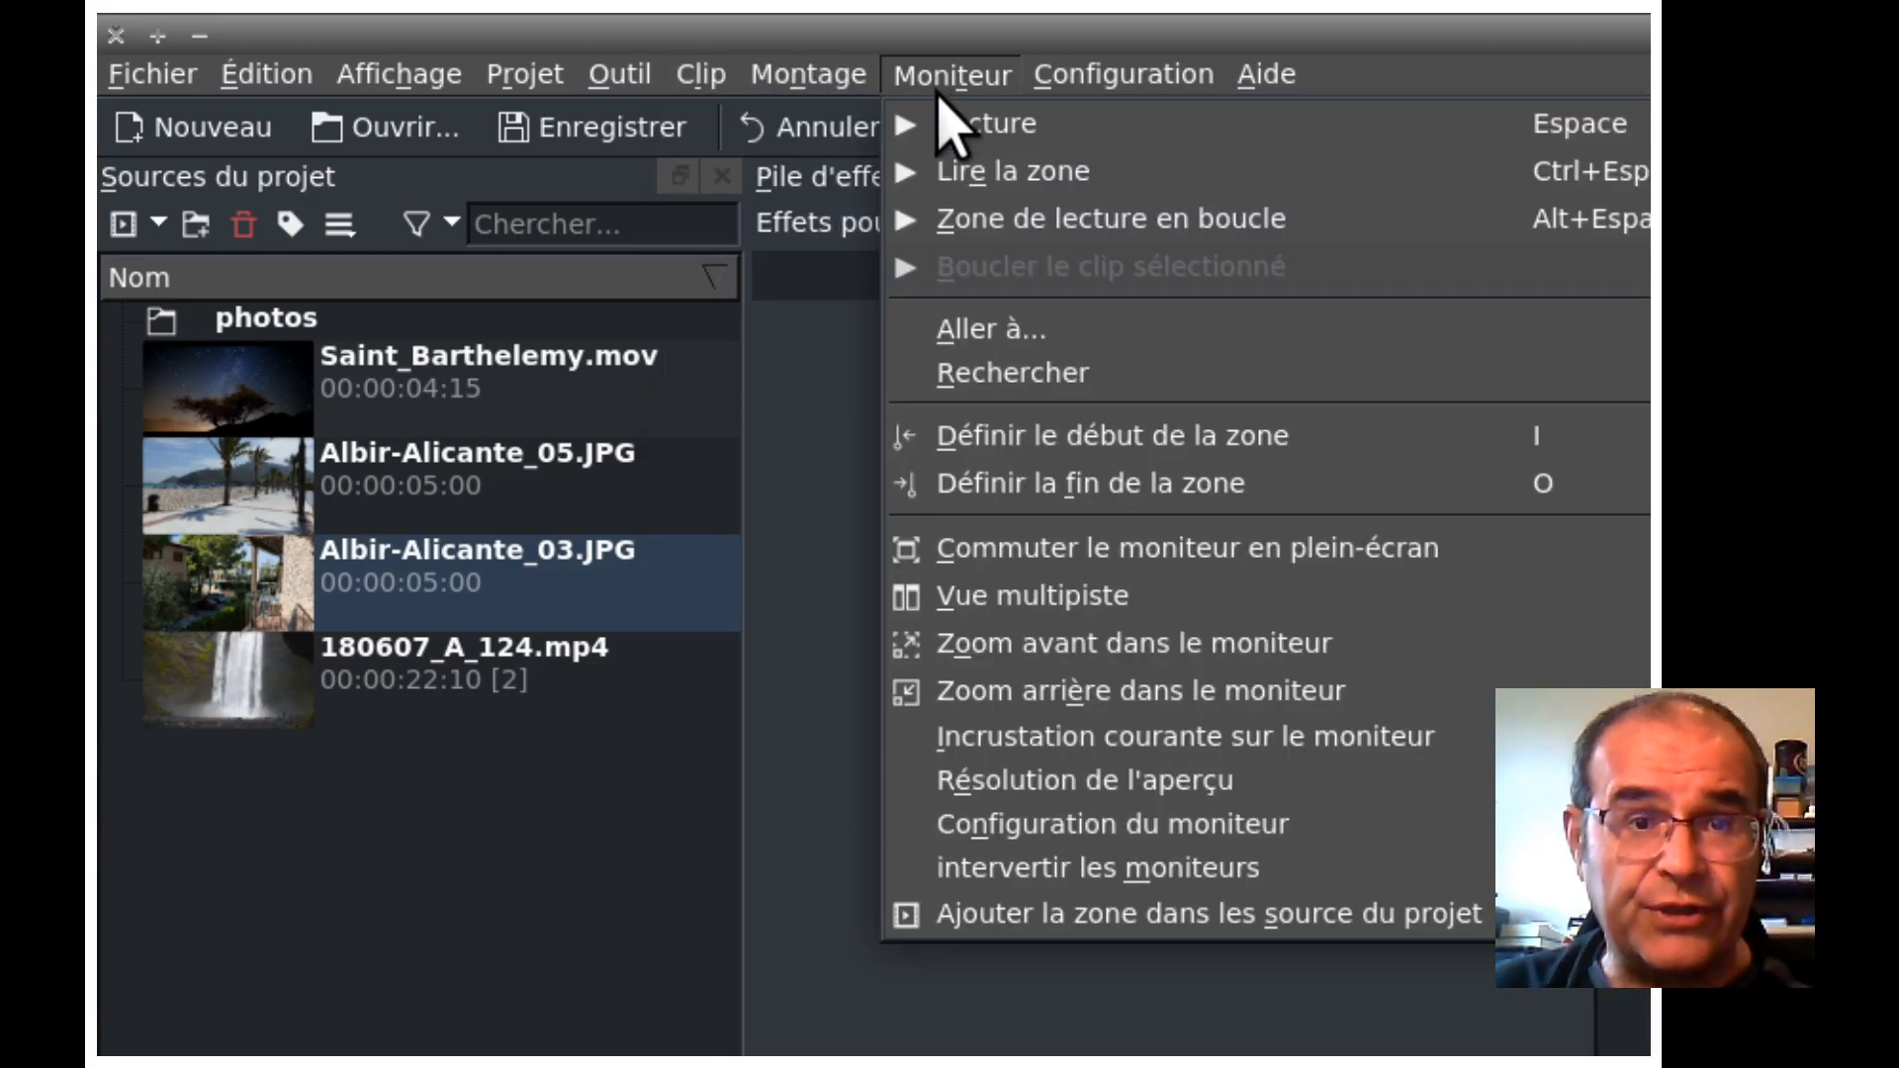
{"action": "mouse_move", "coordinate": [1044, 106]}
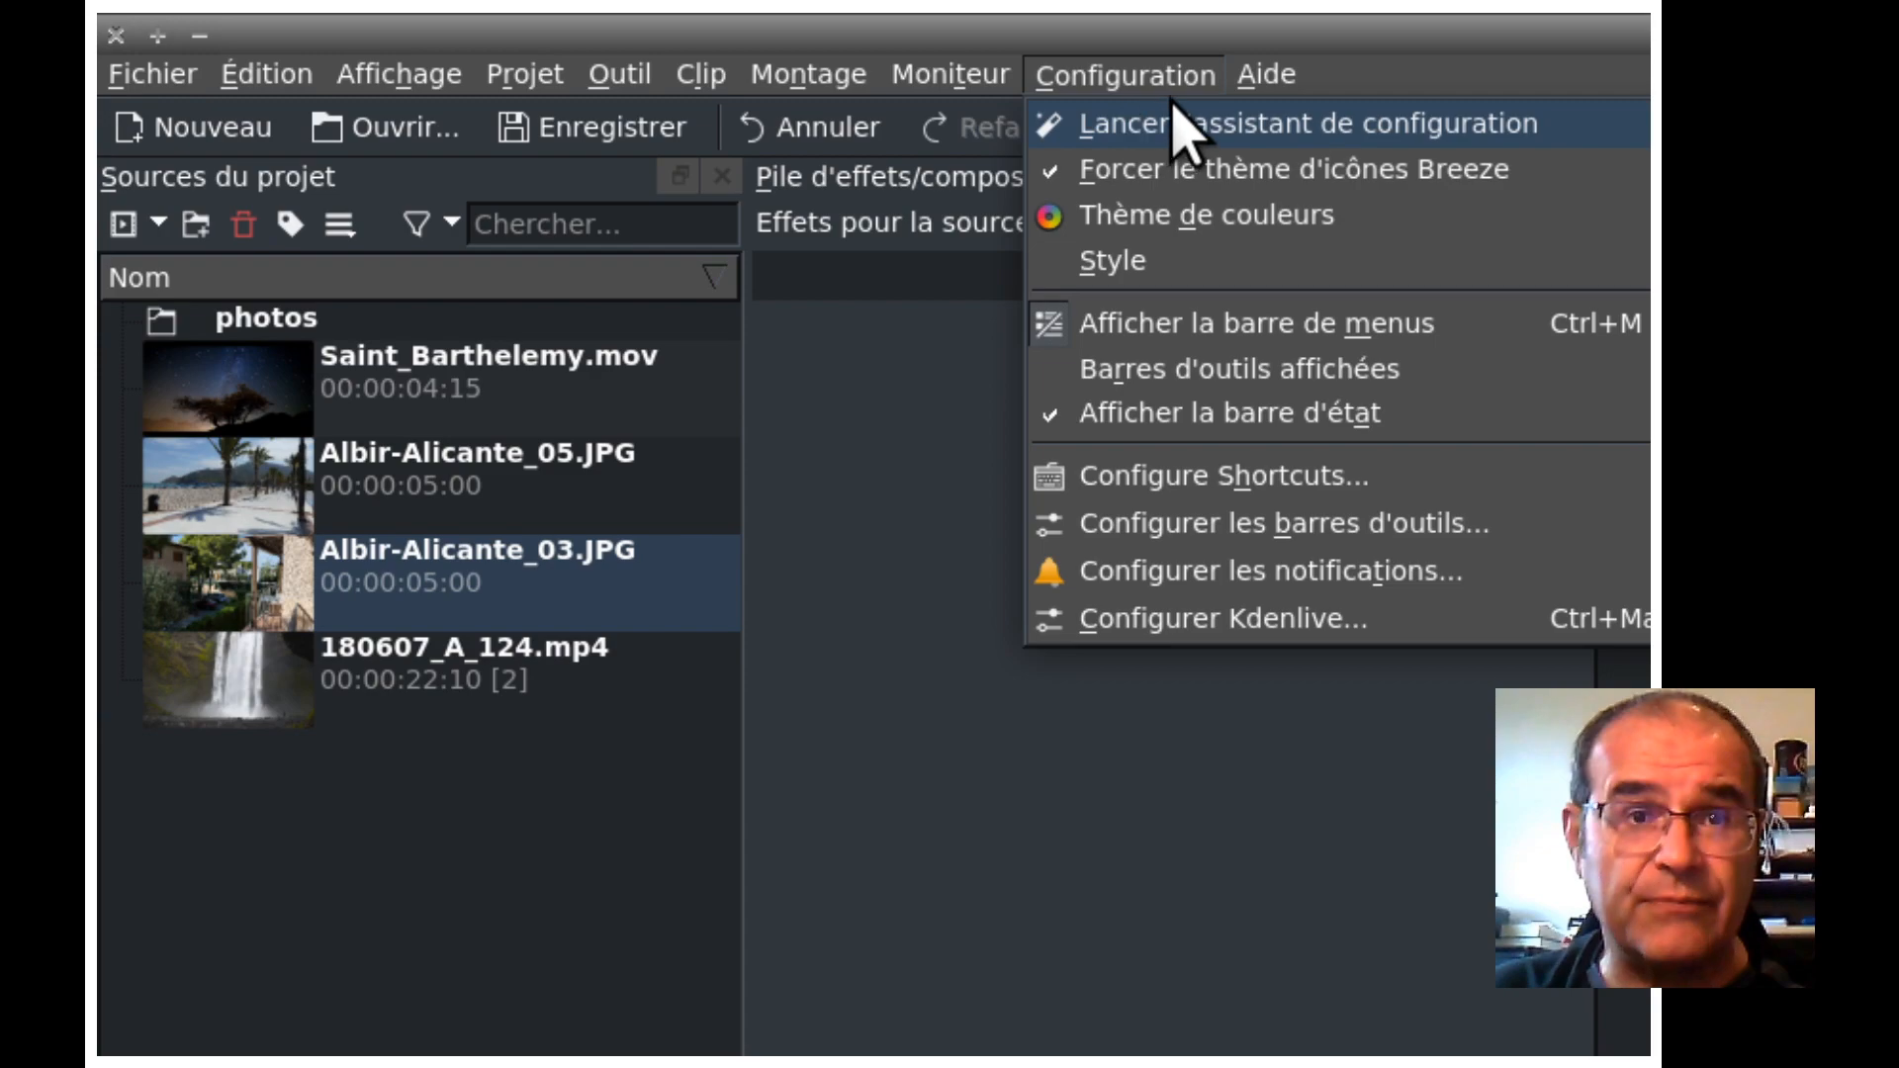
{"action": "left_click", "coordinate": [1270, 79]}
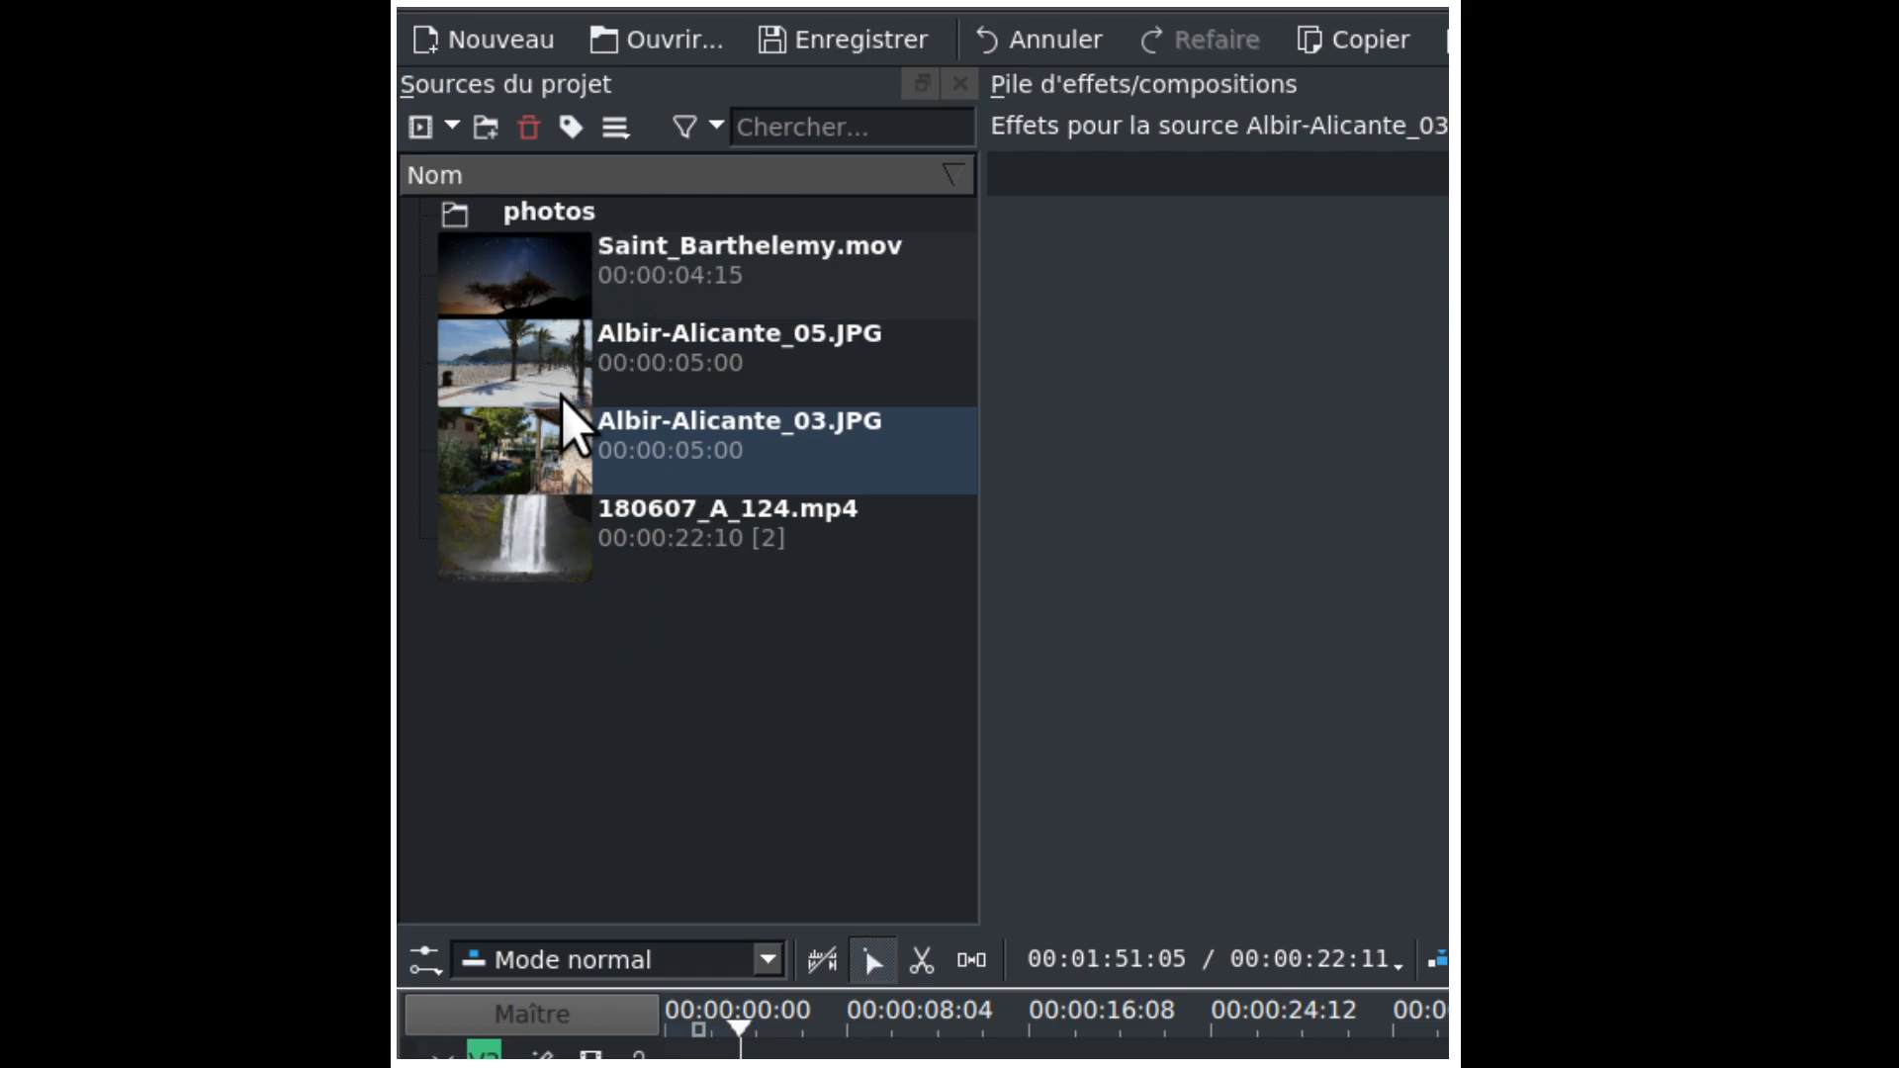
- Move Albir-Alicante_05.JPG and Albir-Alicante_03.JPG into the photos folder of the project sources
{"action": "left_click_drag", "start_coordinate": [539, 394], "coordinate": [584, 218]}
{"action": "left_click_drag", "start_coordinate": [551, 382], "coordinate": [579, 226]}
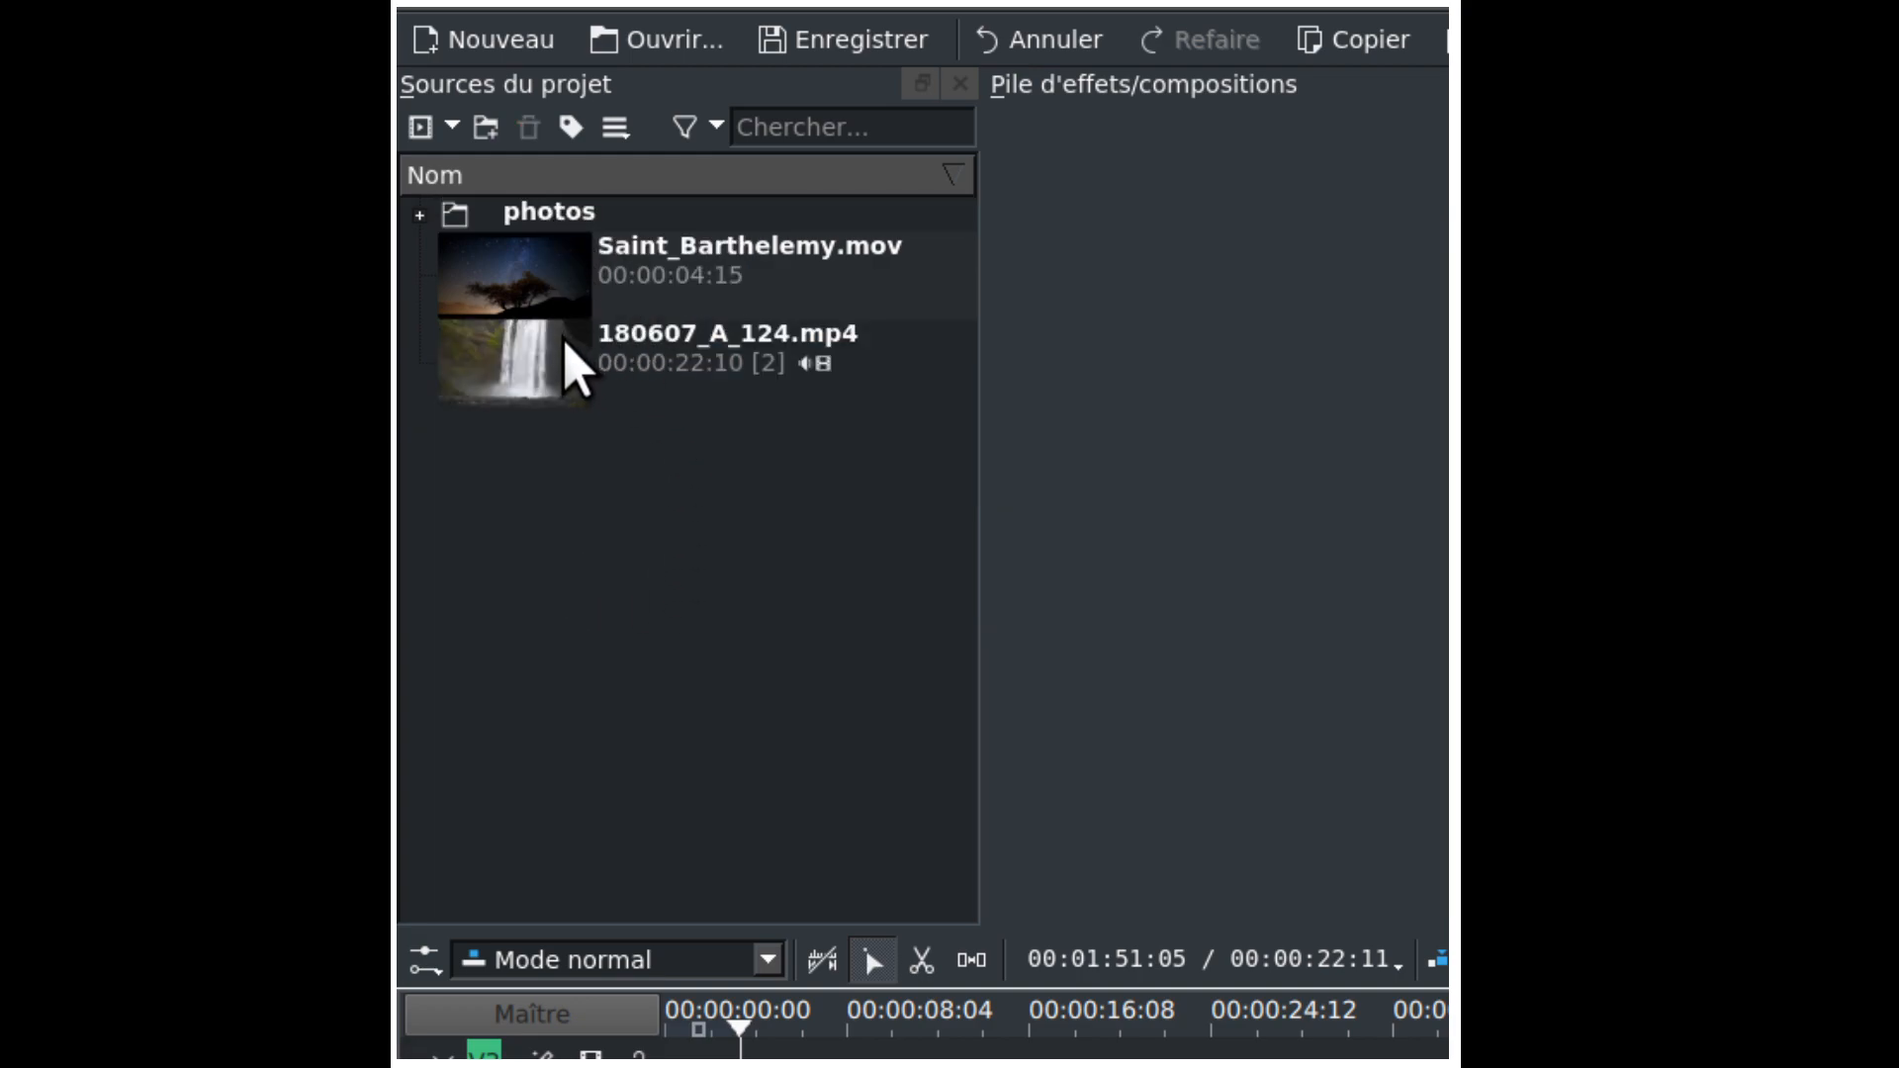
- Create a project folder named videos and move Saint_Barthelemy.mov and 180607_A_124.mp4 into it
{"action": "left_click", "coordinate": [491, 128]}
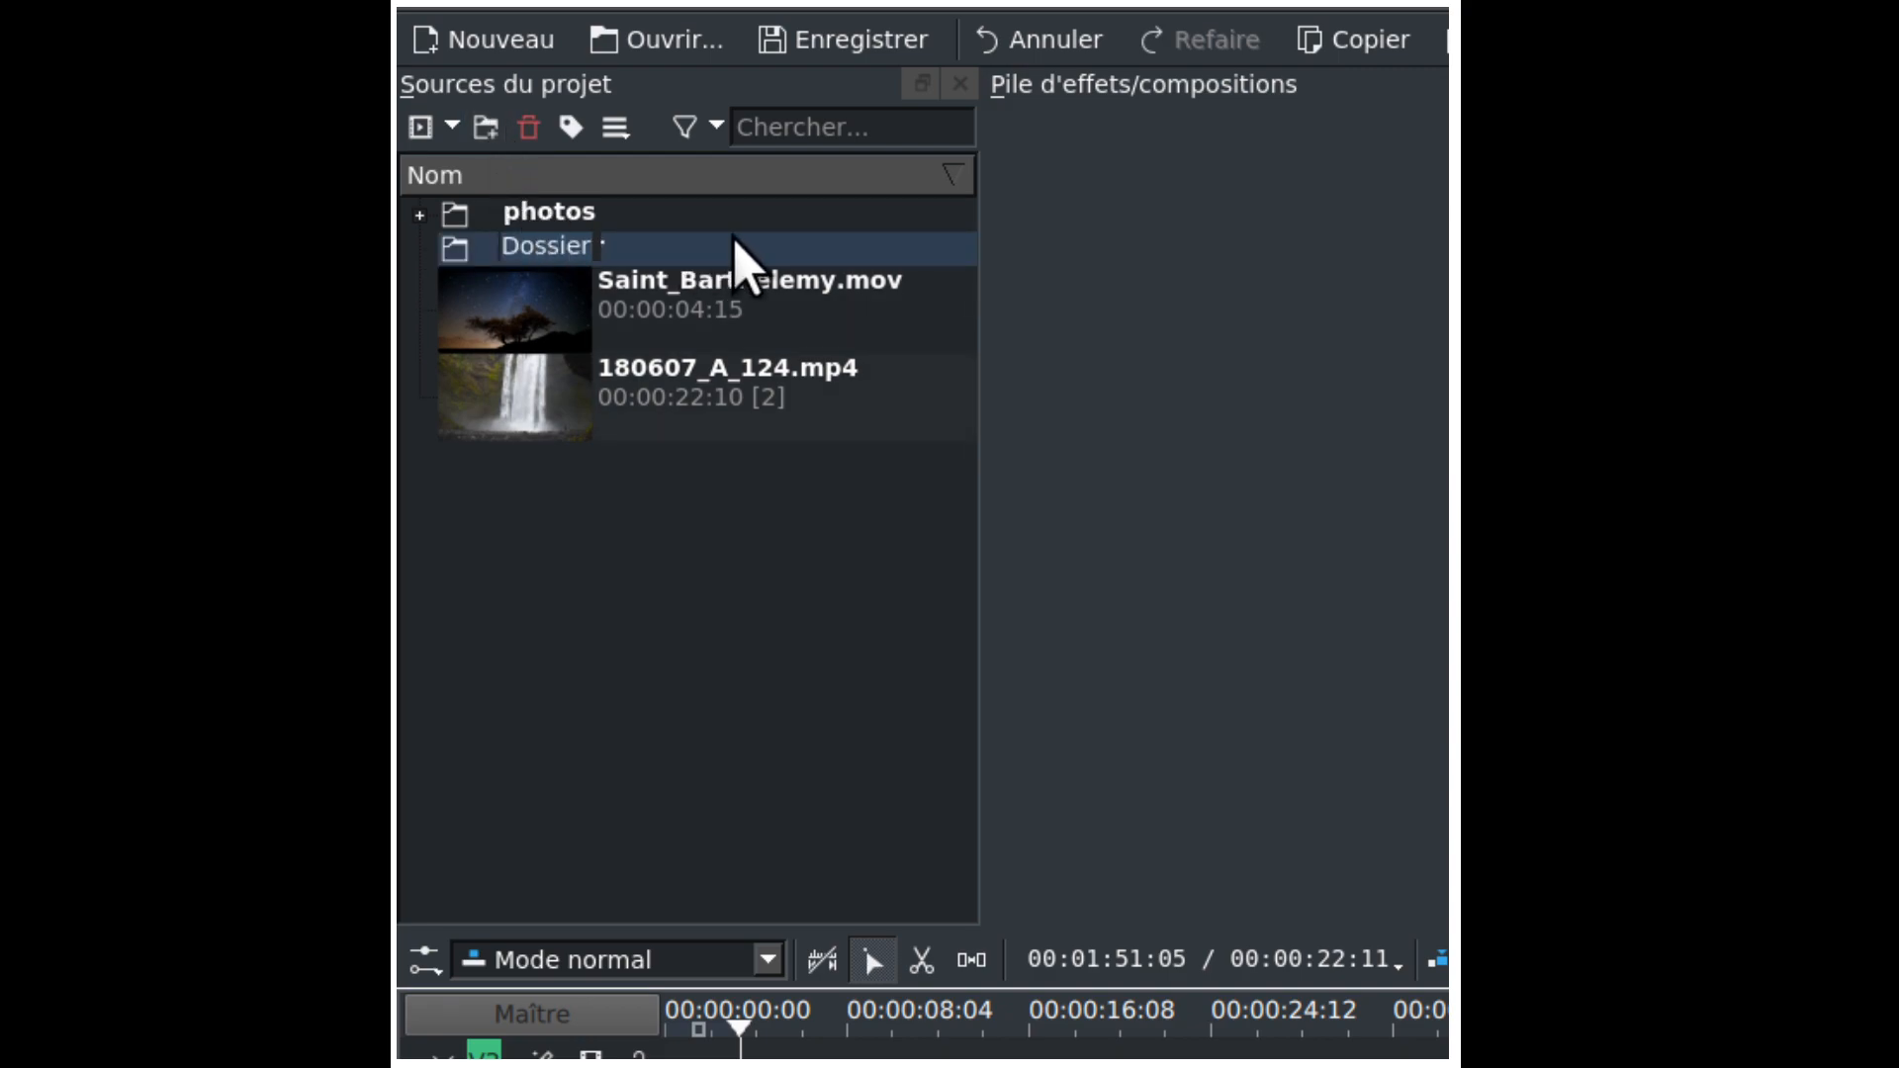
{"action": "type", "text": "videos"}
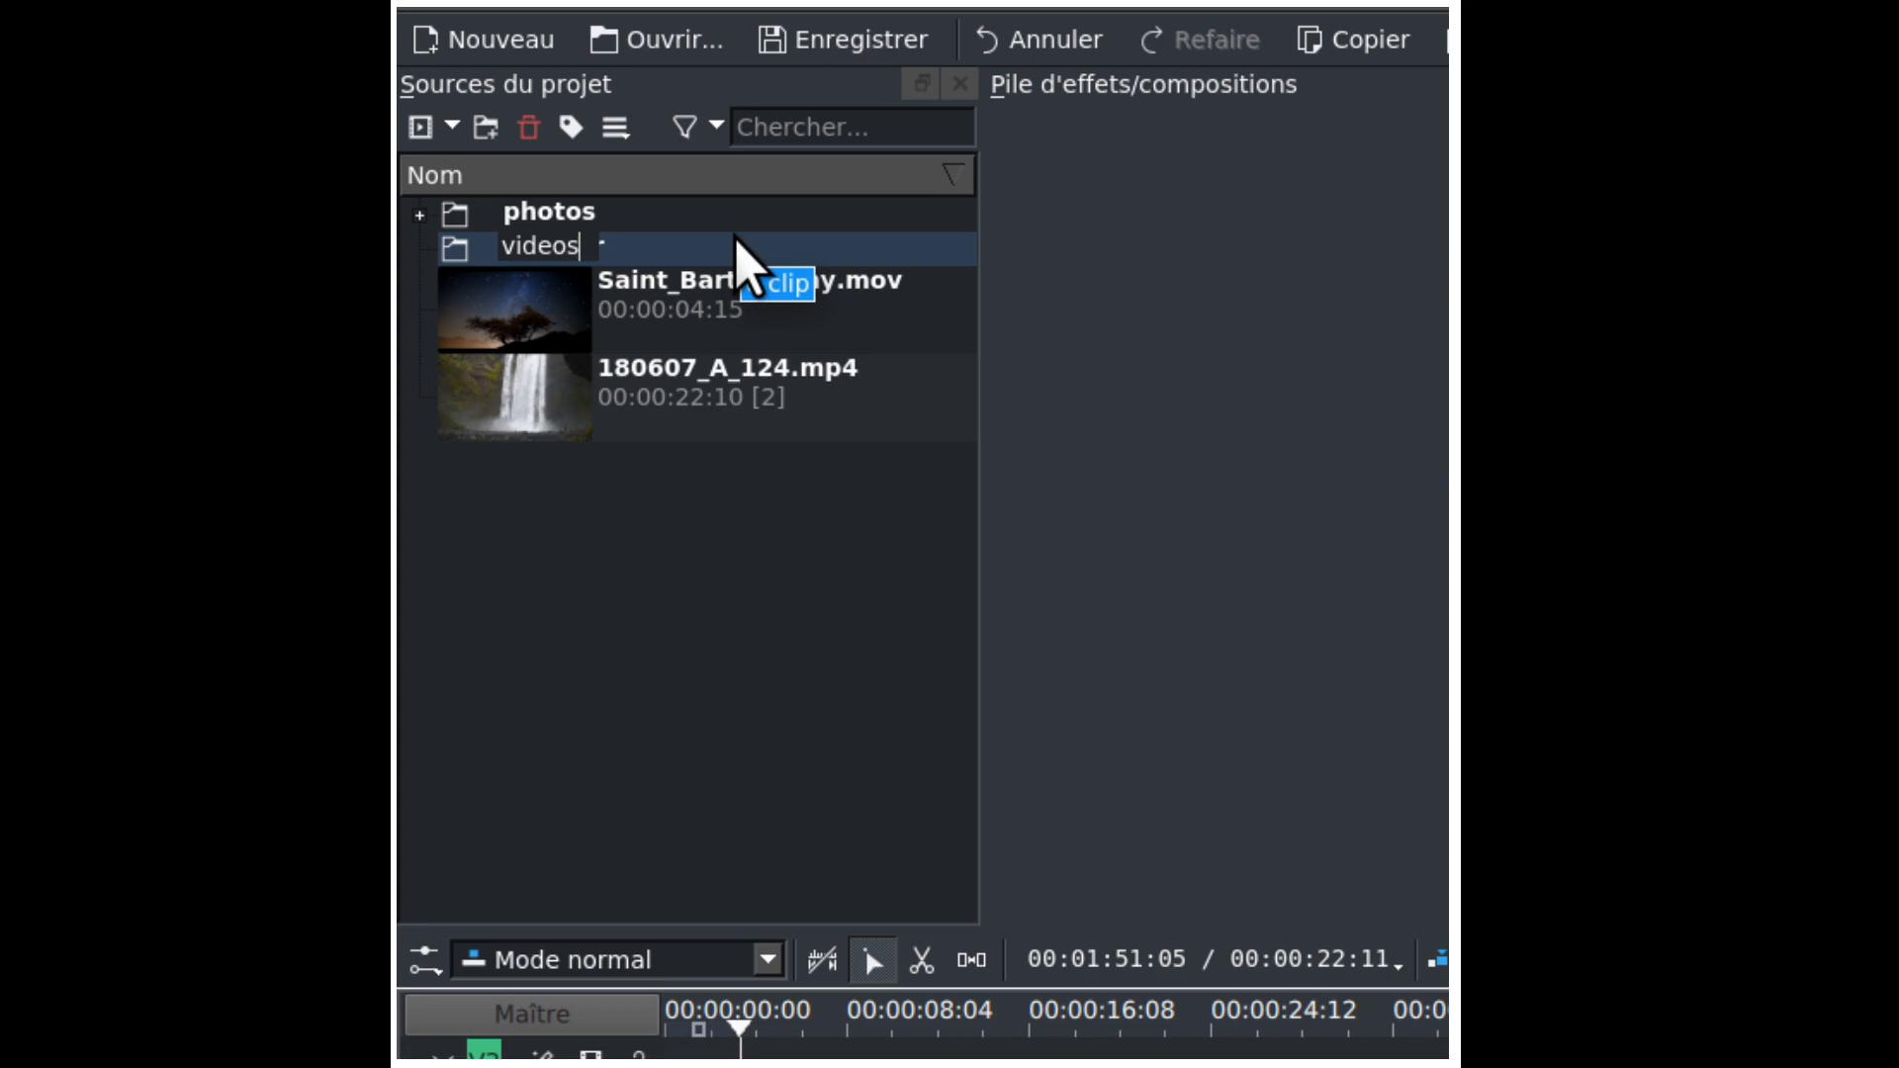
{"action": "key", "text": "Return"}
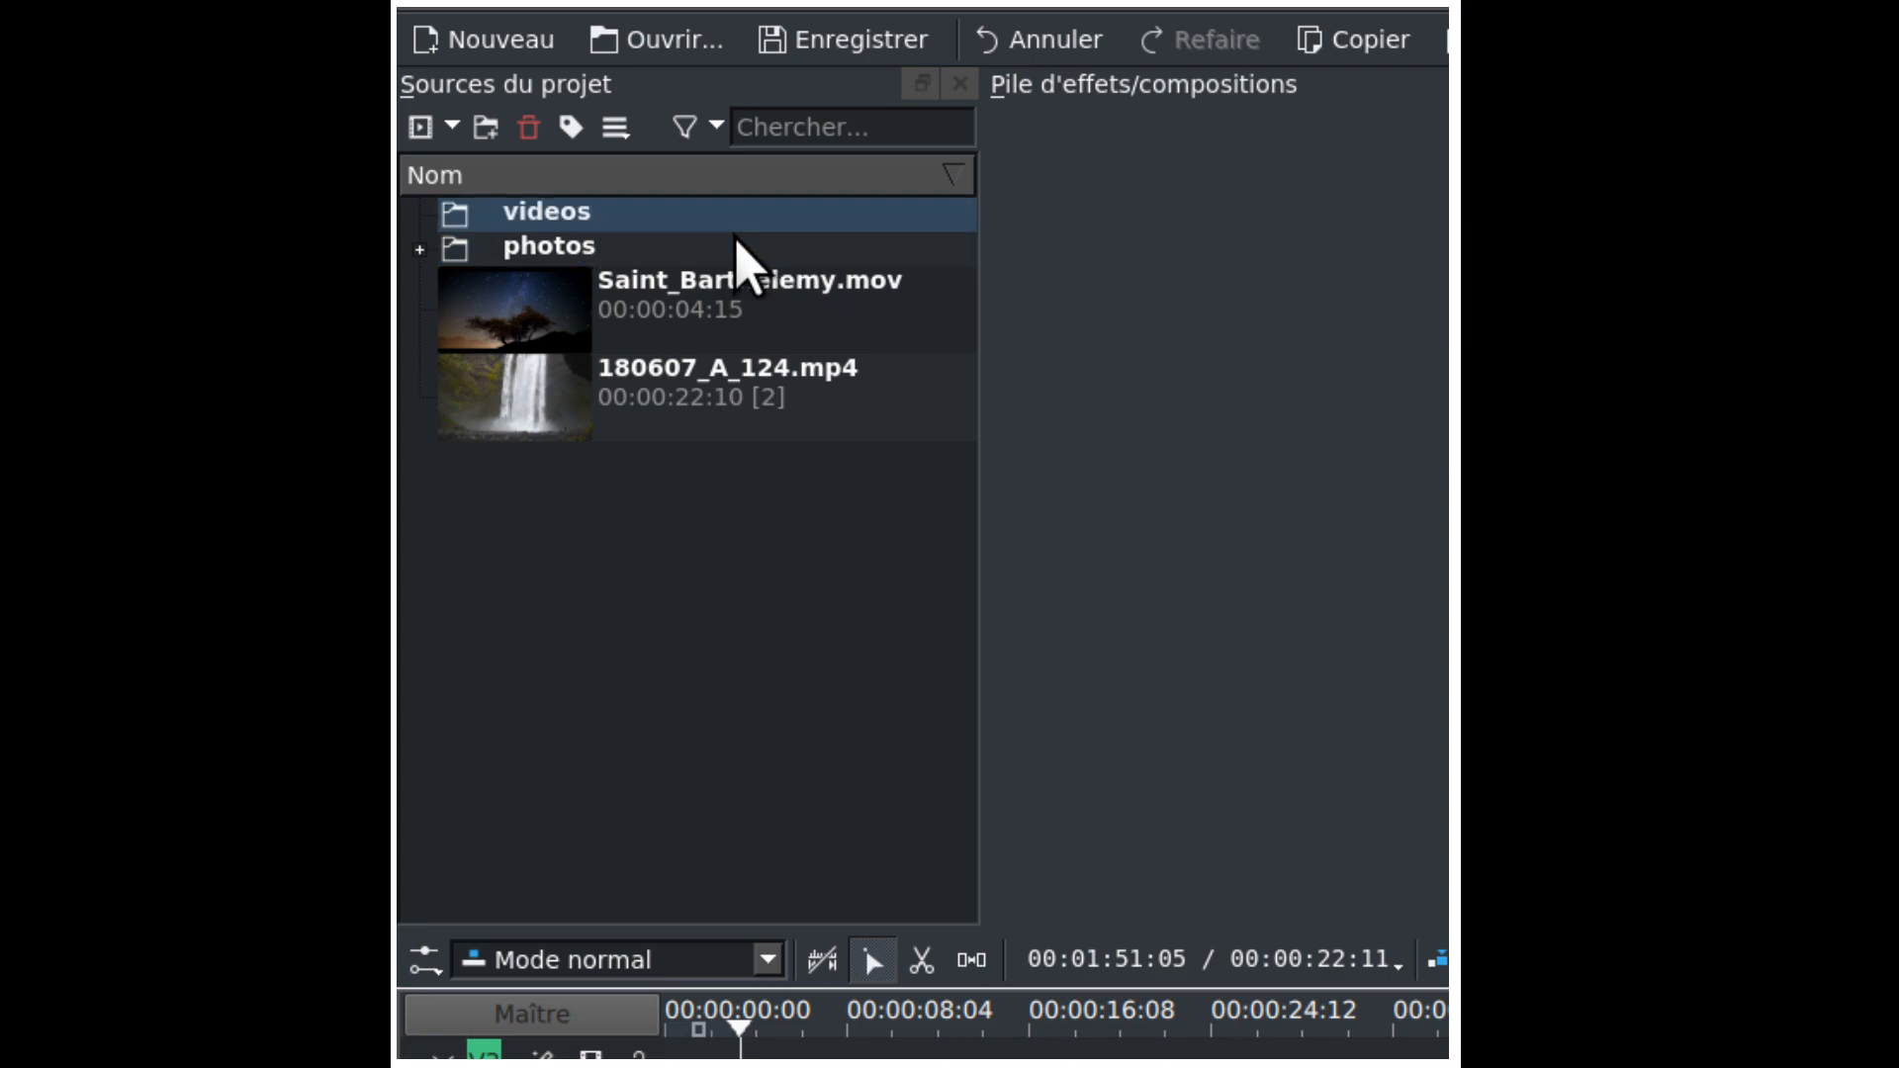
{"action": "left_click_drag", "start_coordinate": [720, 306], "coordinate": [698, 216]}
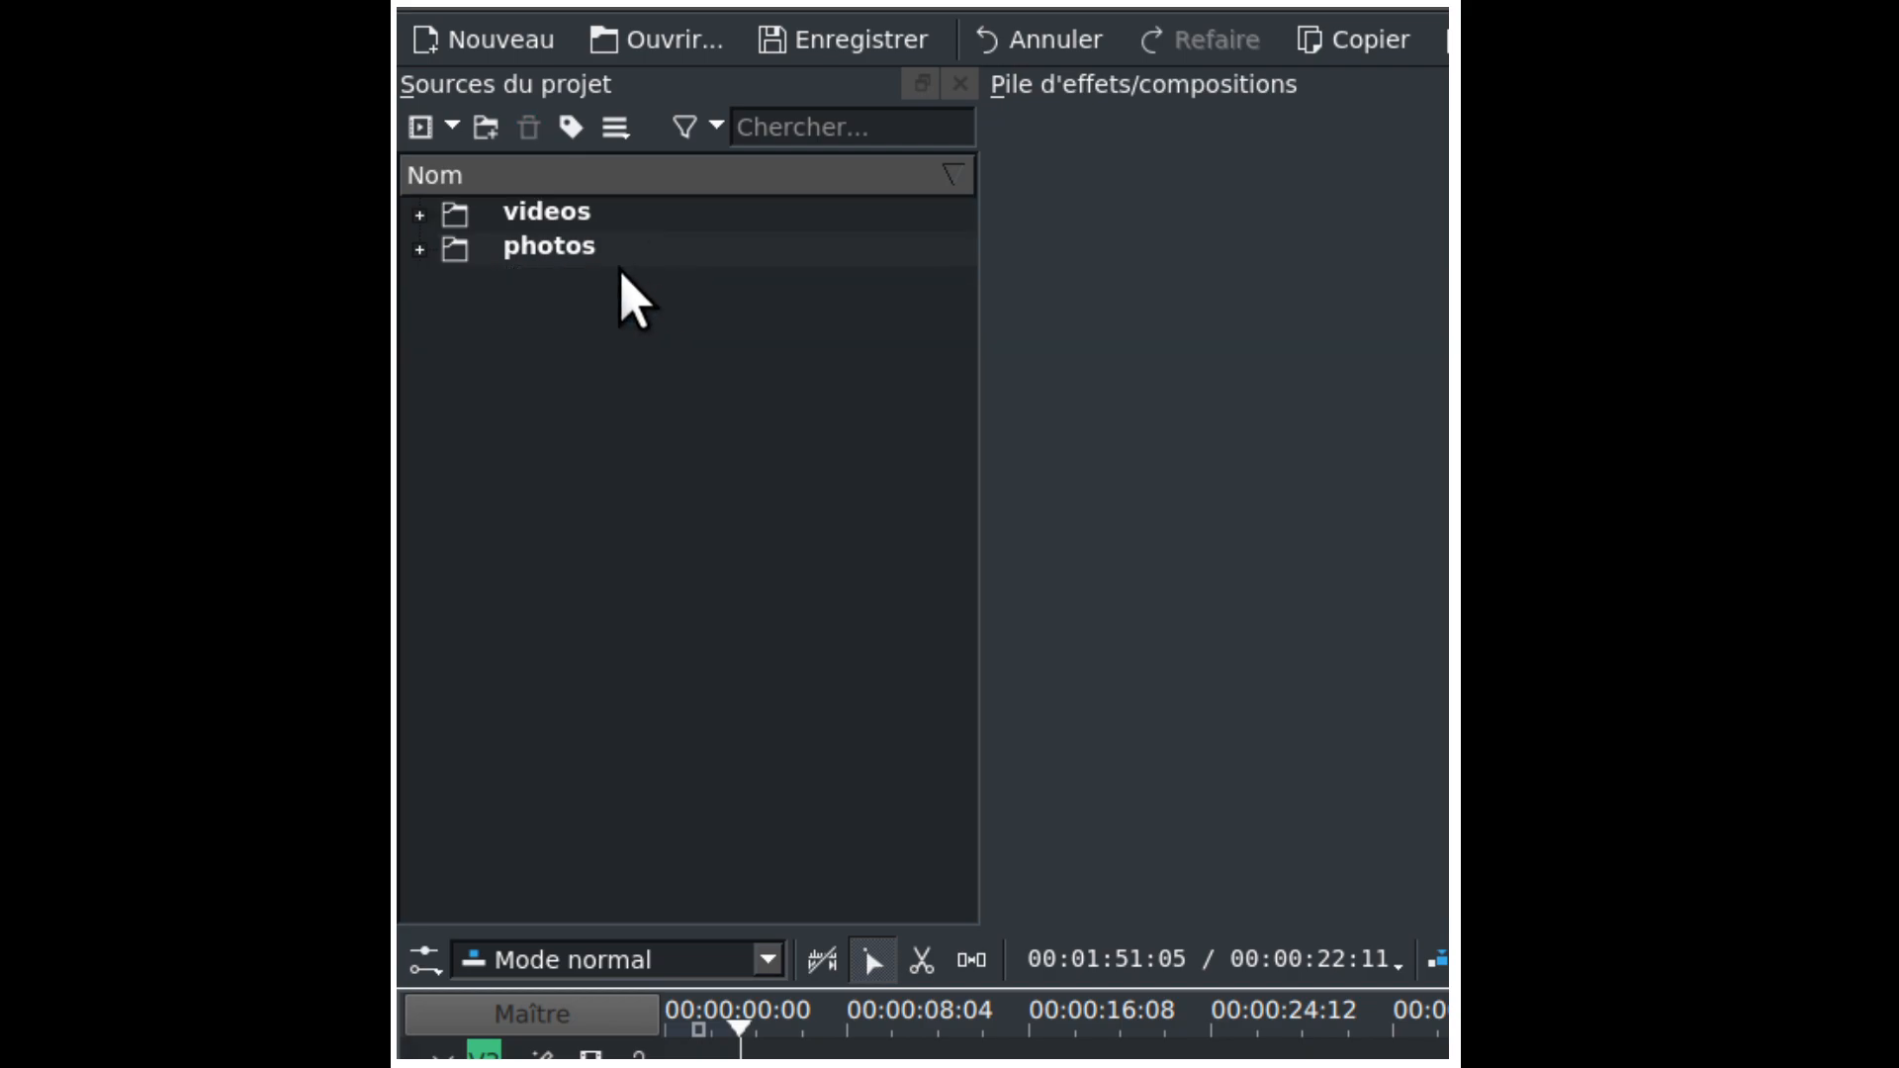
- Expand the videos and photos folders and examine the clip types and generators that can be added to the project
{"action": "left_click", "coordinate": [420, 215]}
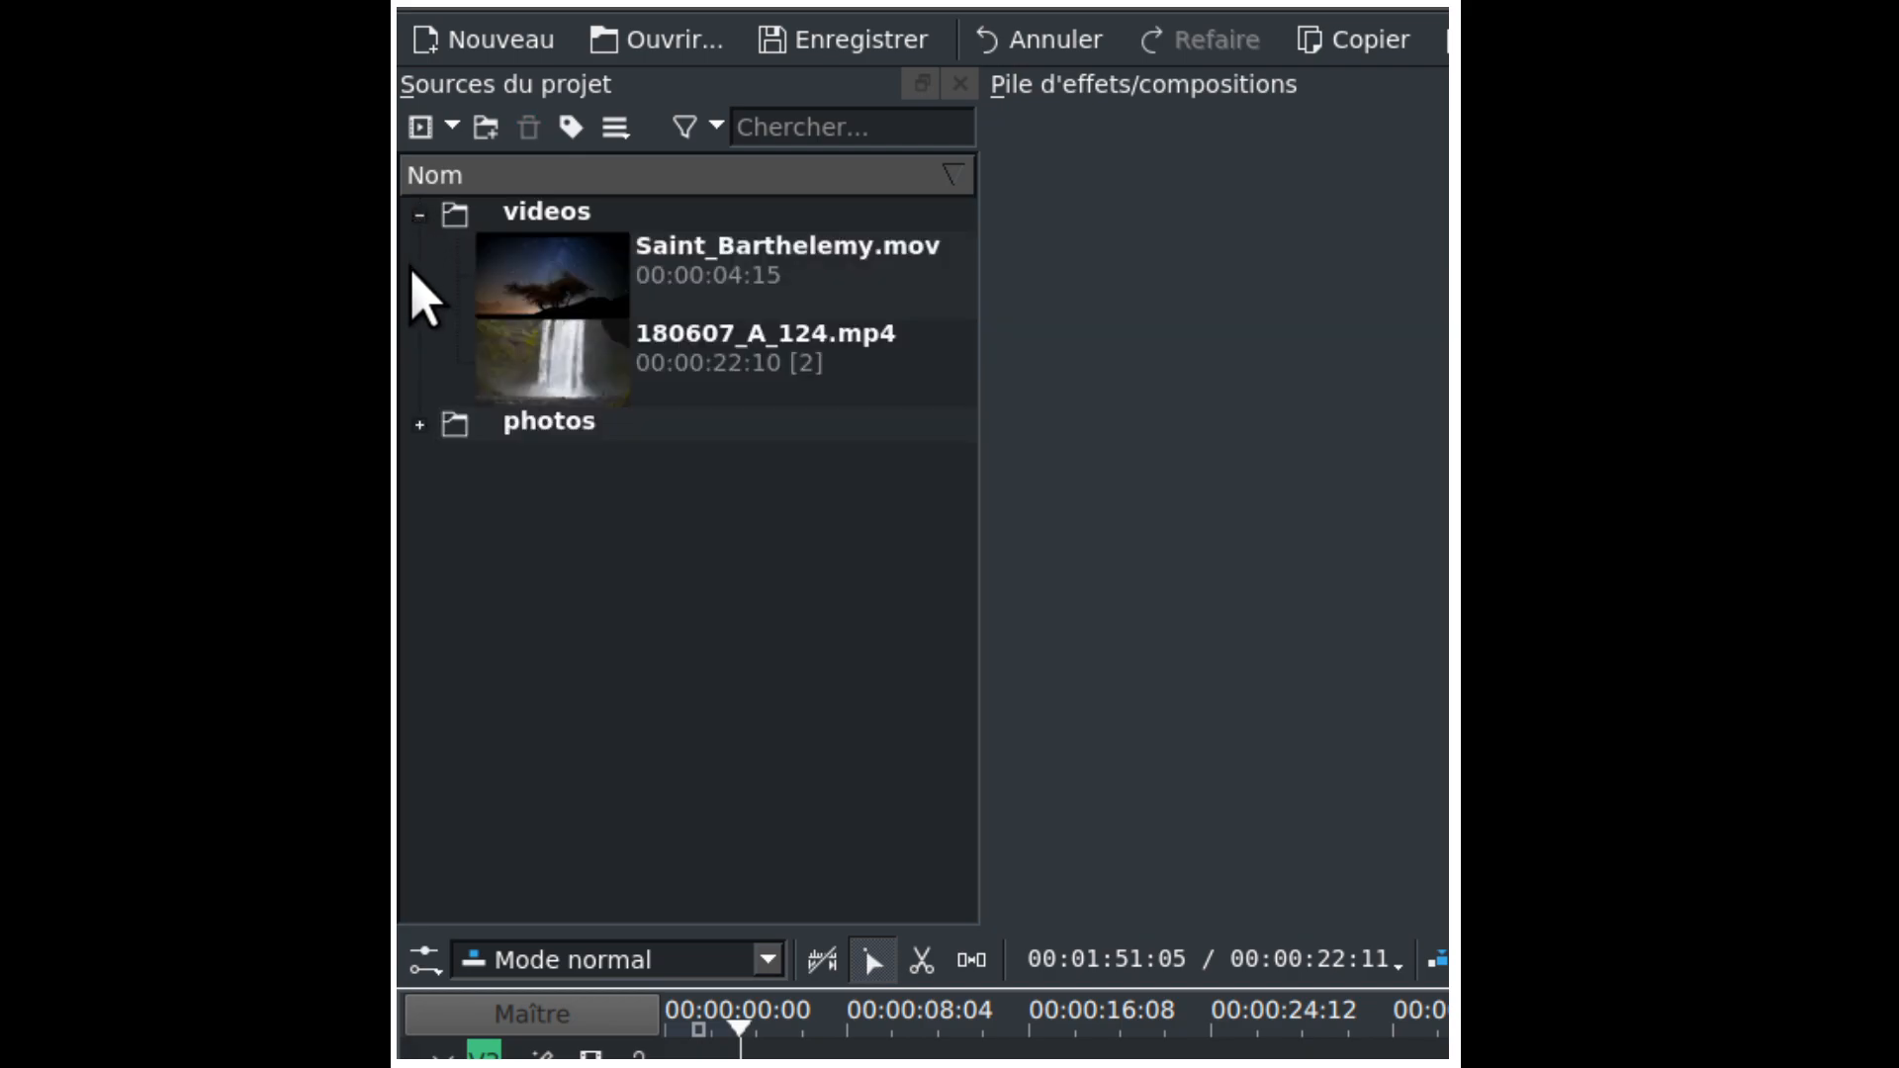
{"action": "left_click", "coordinate": [413, 422]}
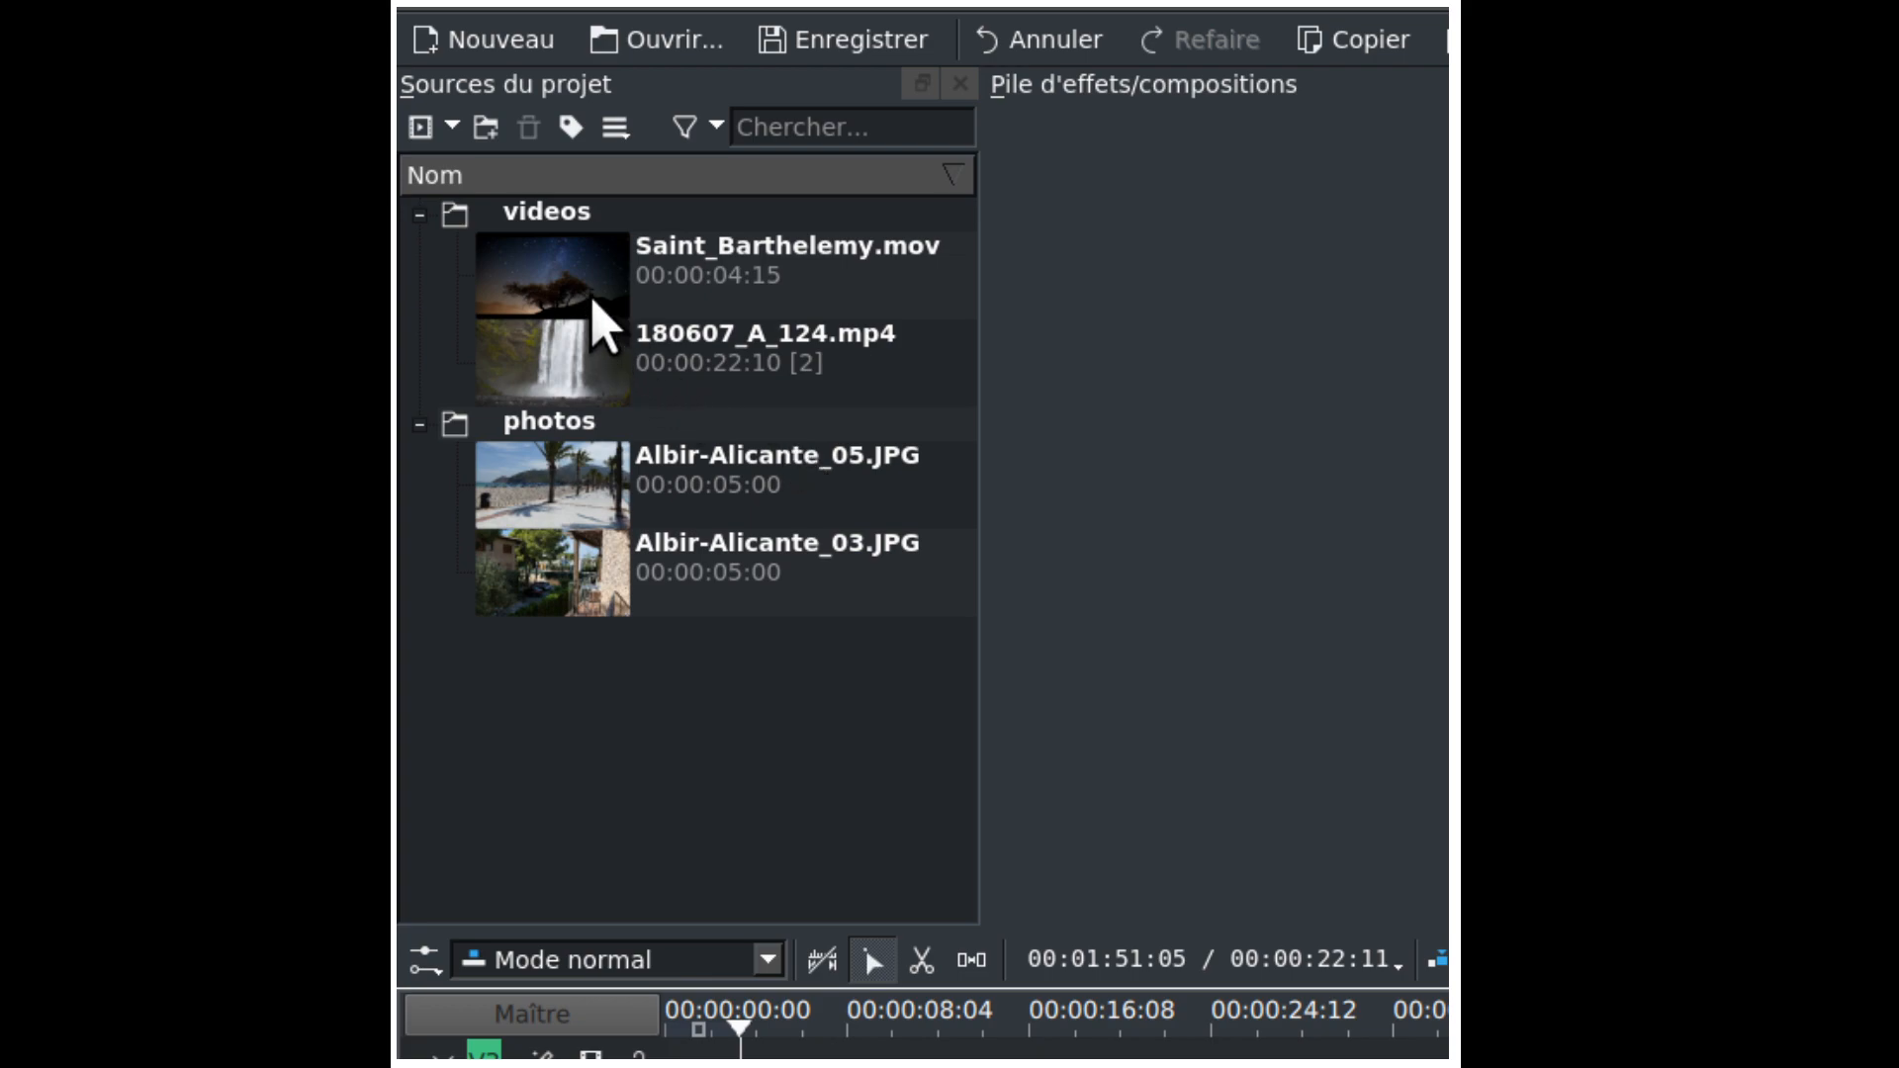
{"action": "left_click", "coordinate": [453, 127]}
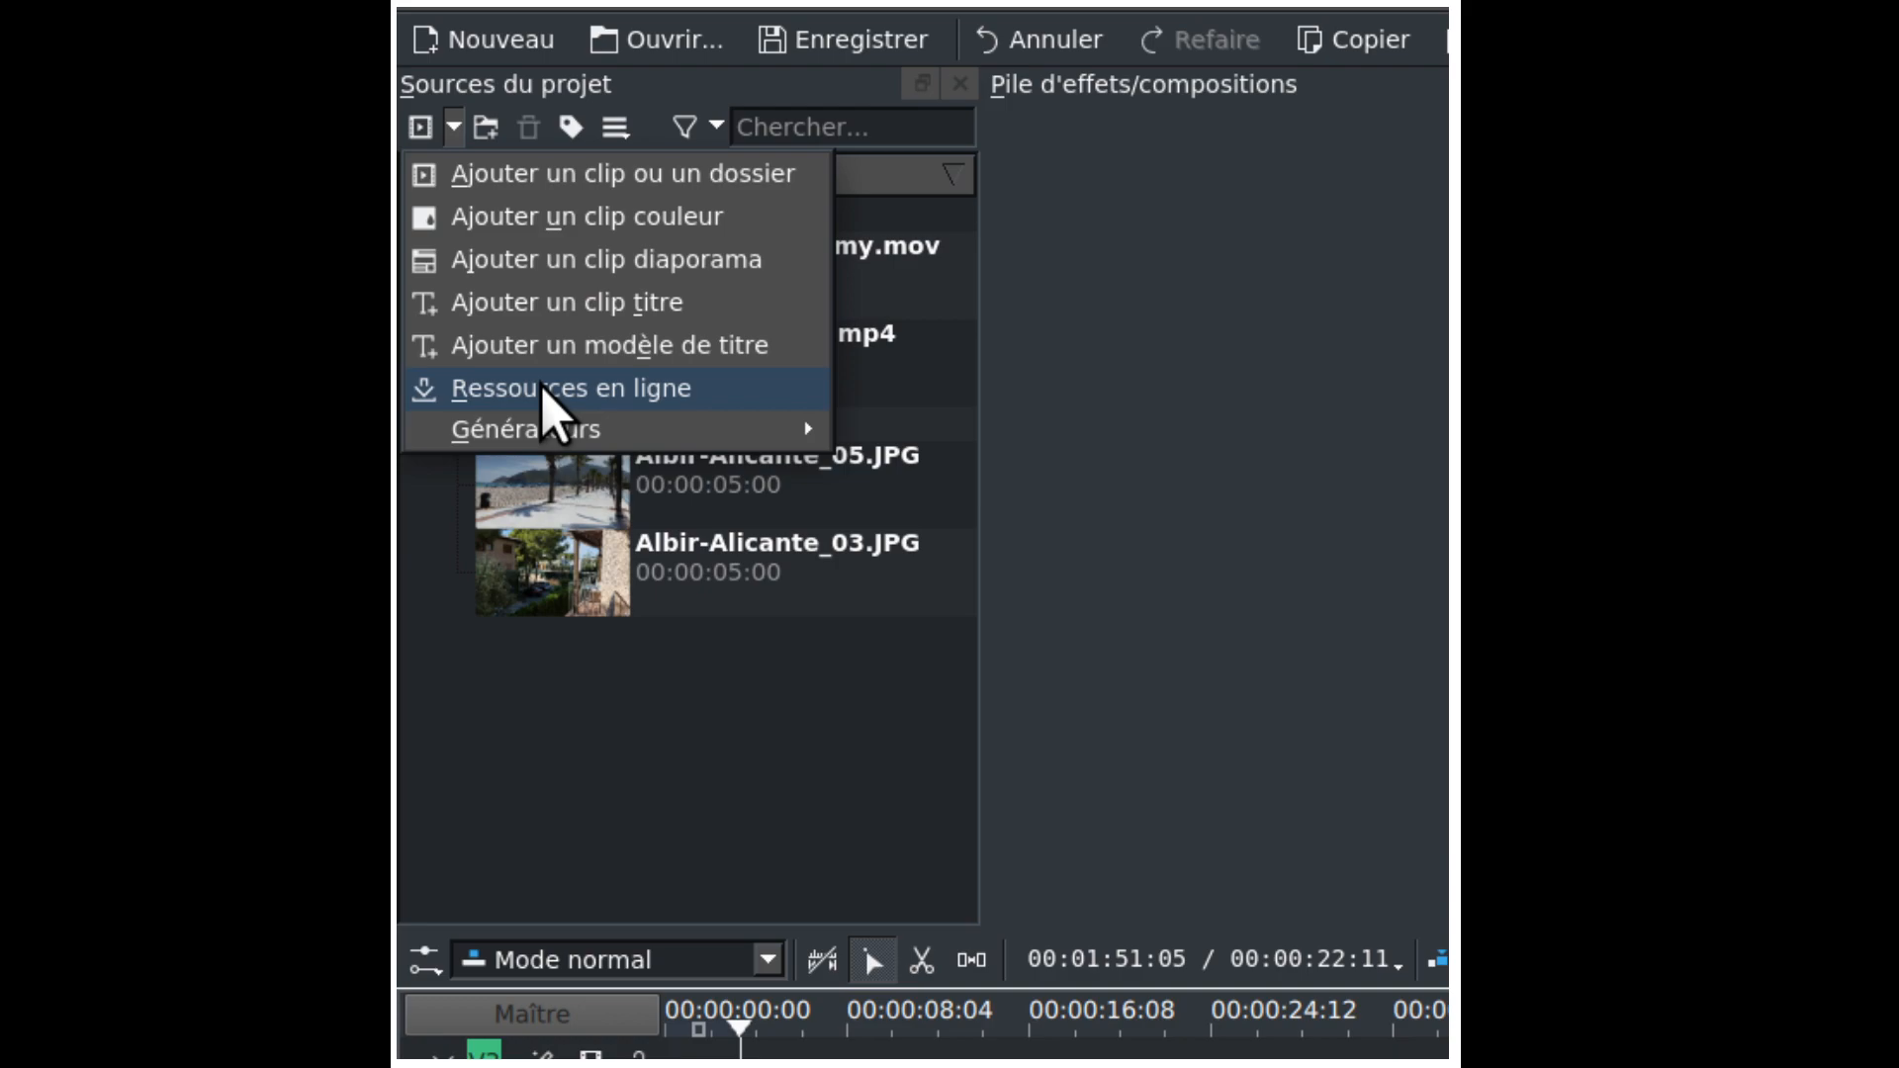
{"action": "mouse_move", "coordinate": [543, 428]}
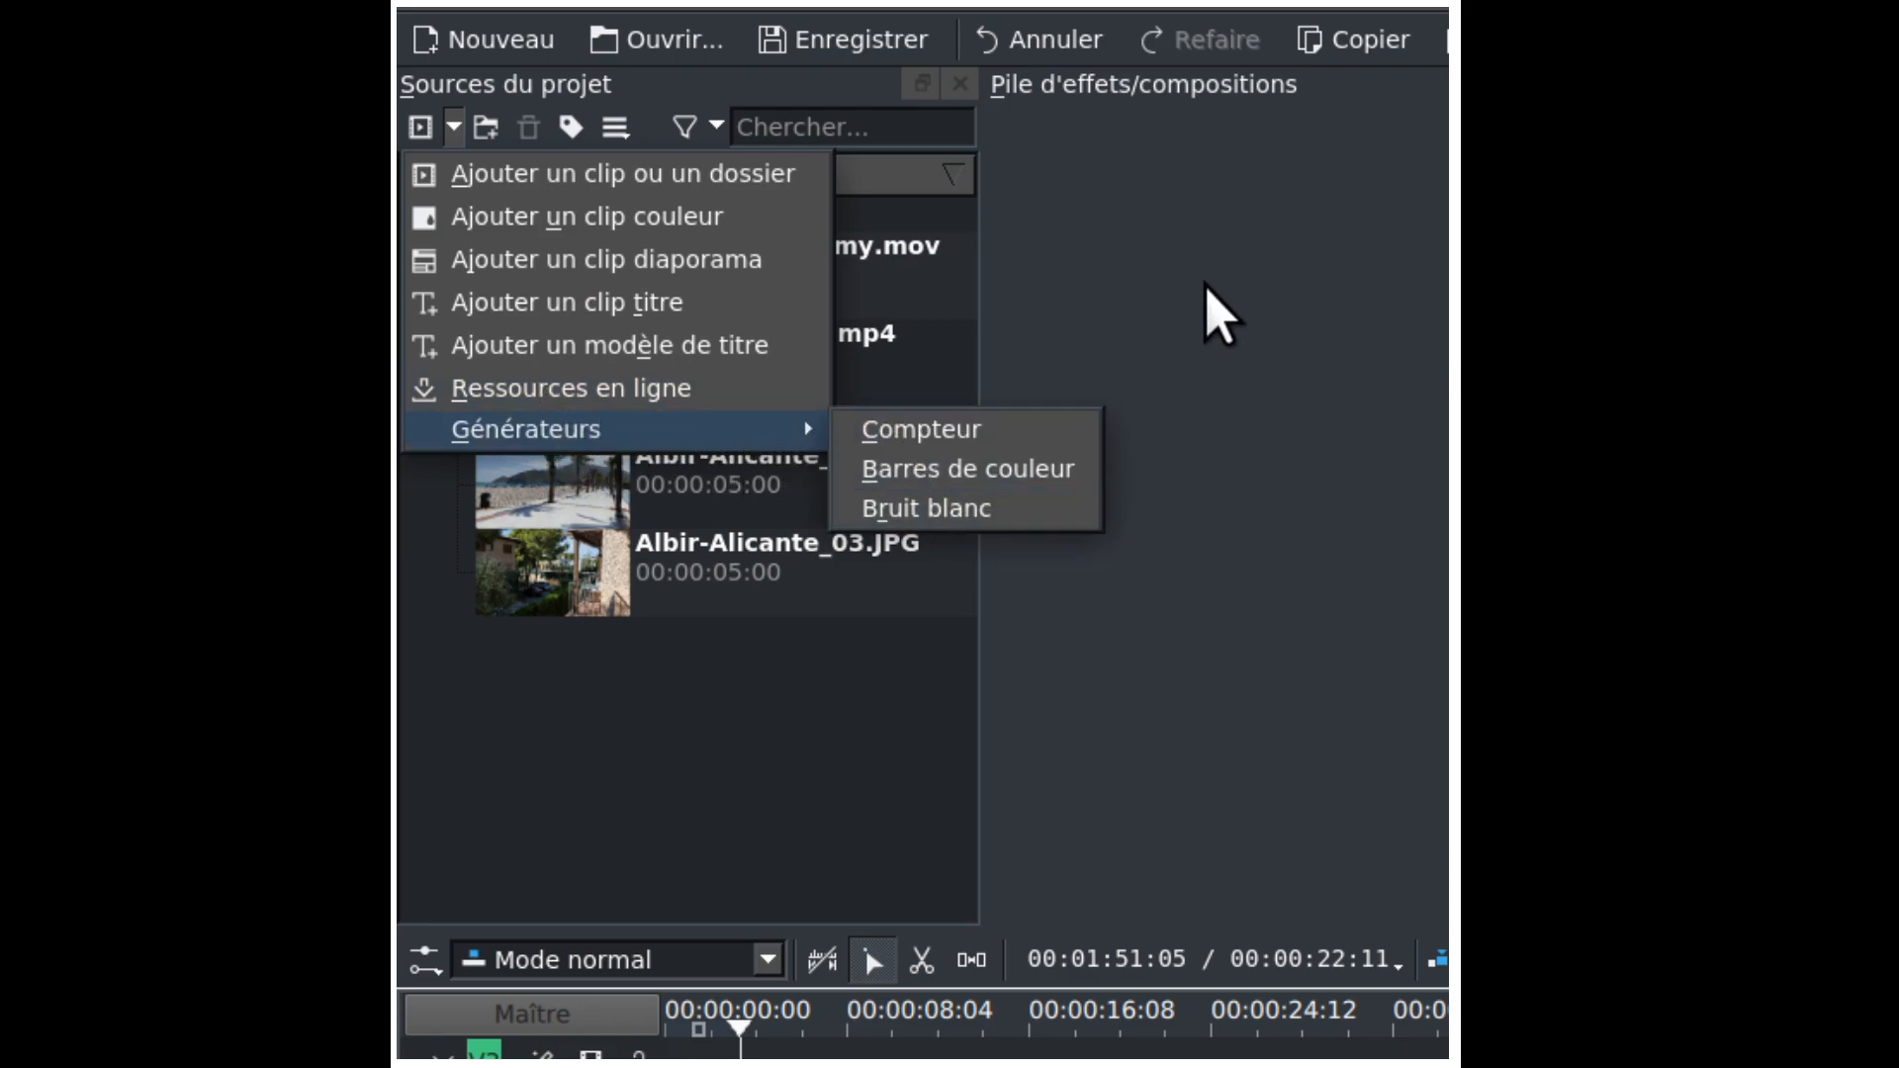
{"action": "left_click", "coordinate": [952, 293]}
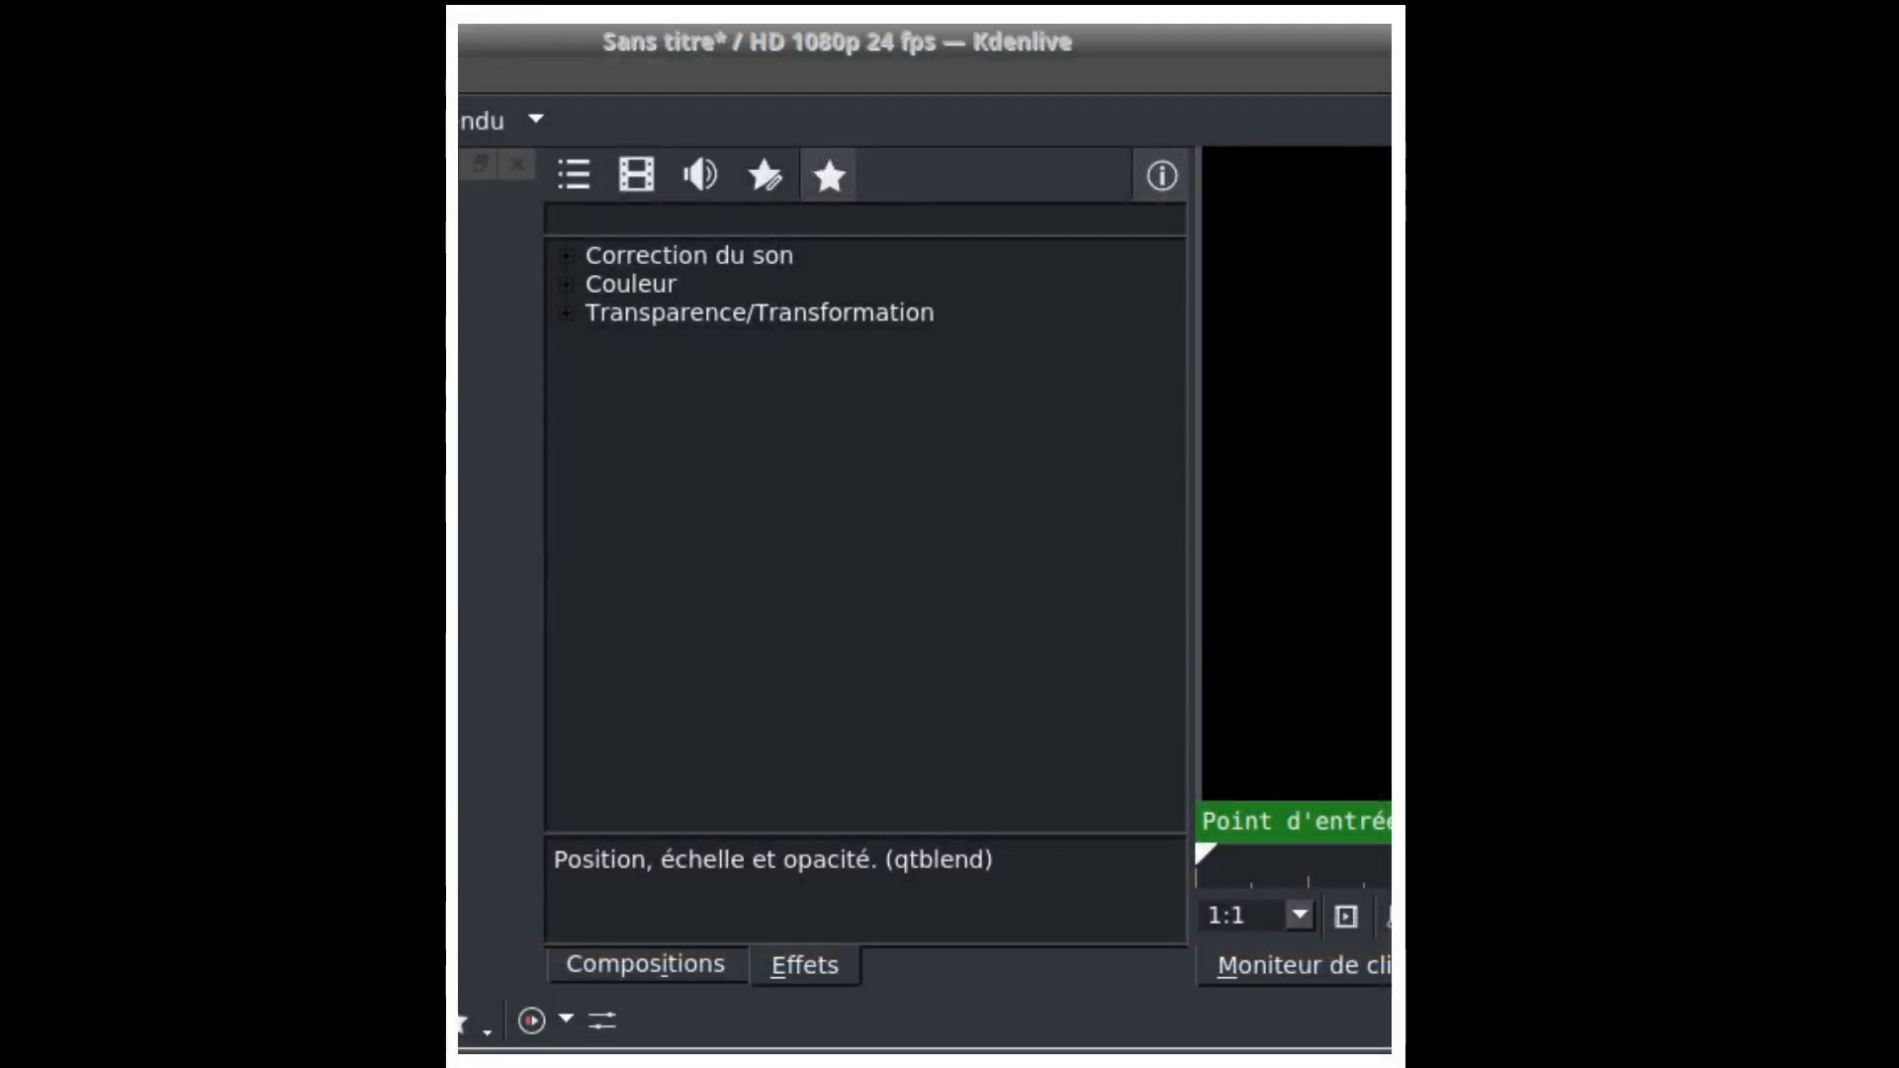
- Filter the effects list by all, video, audio and custom effects, and return it to the favourite effects
{"action": "left_click", "coordinate": [564, 170]}
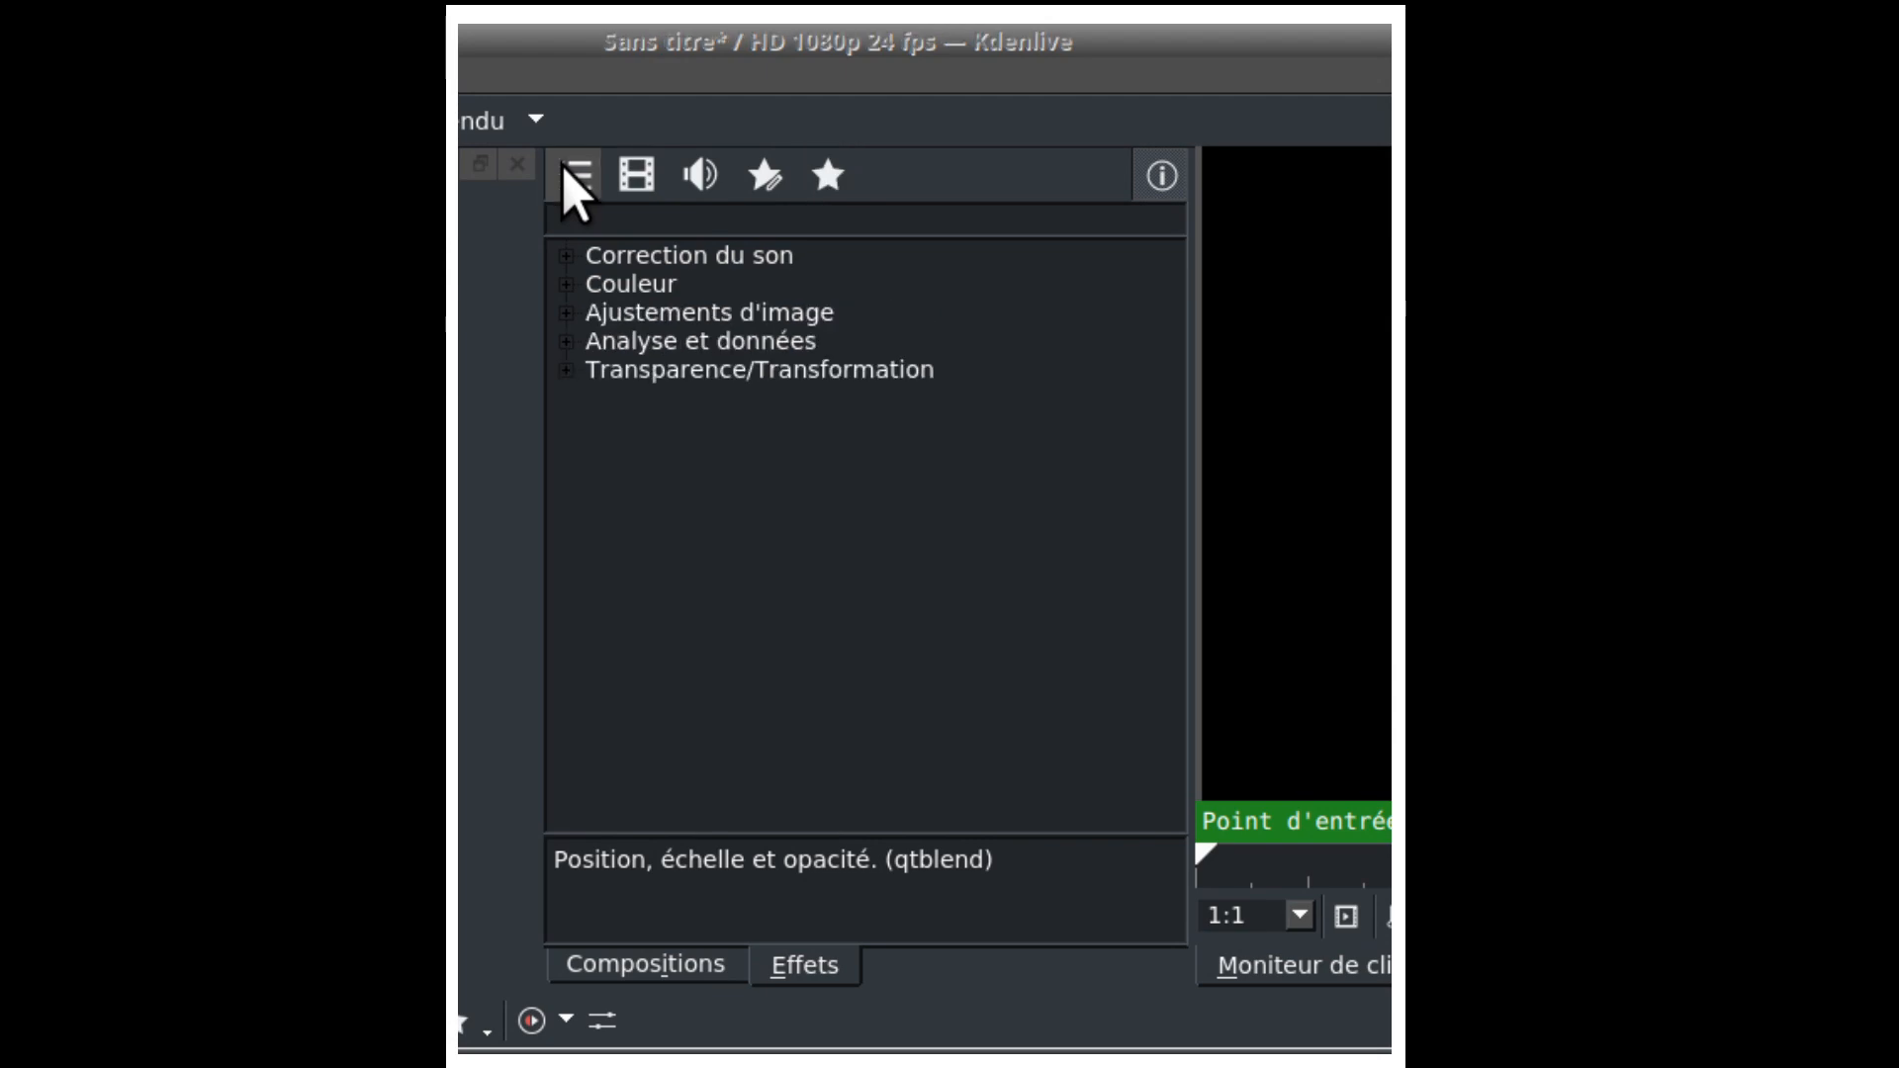
{"action": "left_click", "coordinate": [636, 183]}
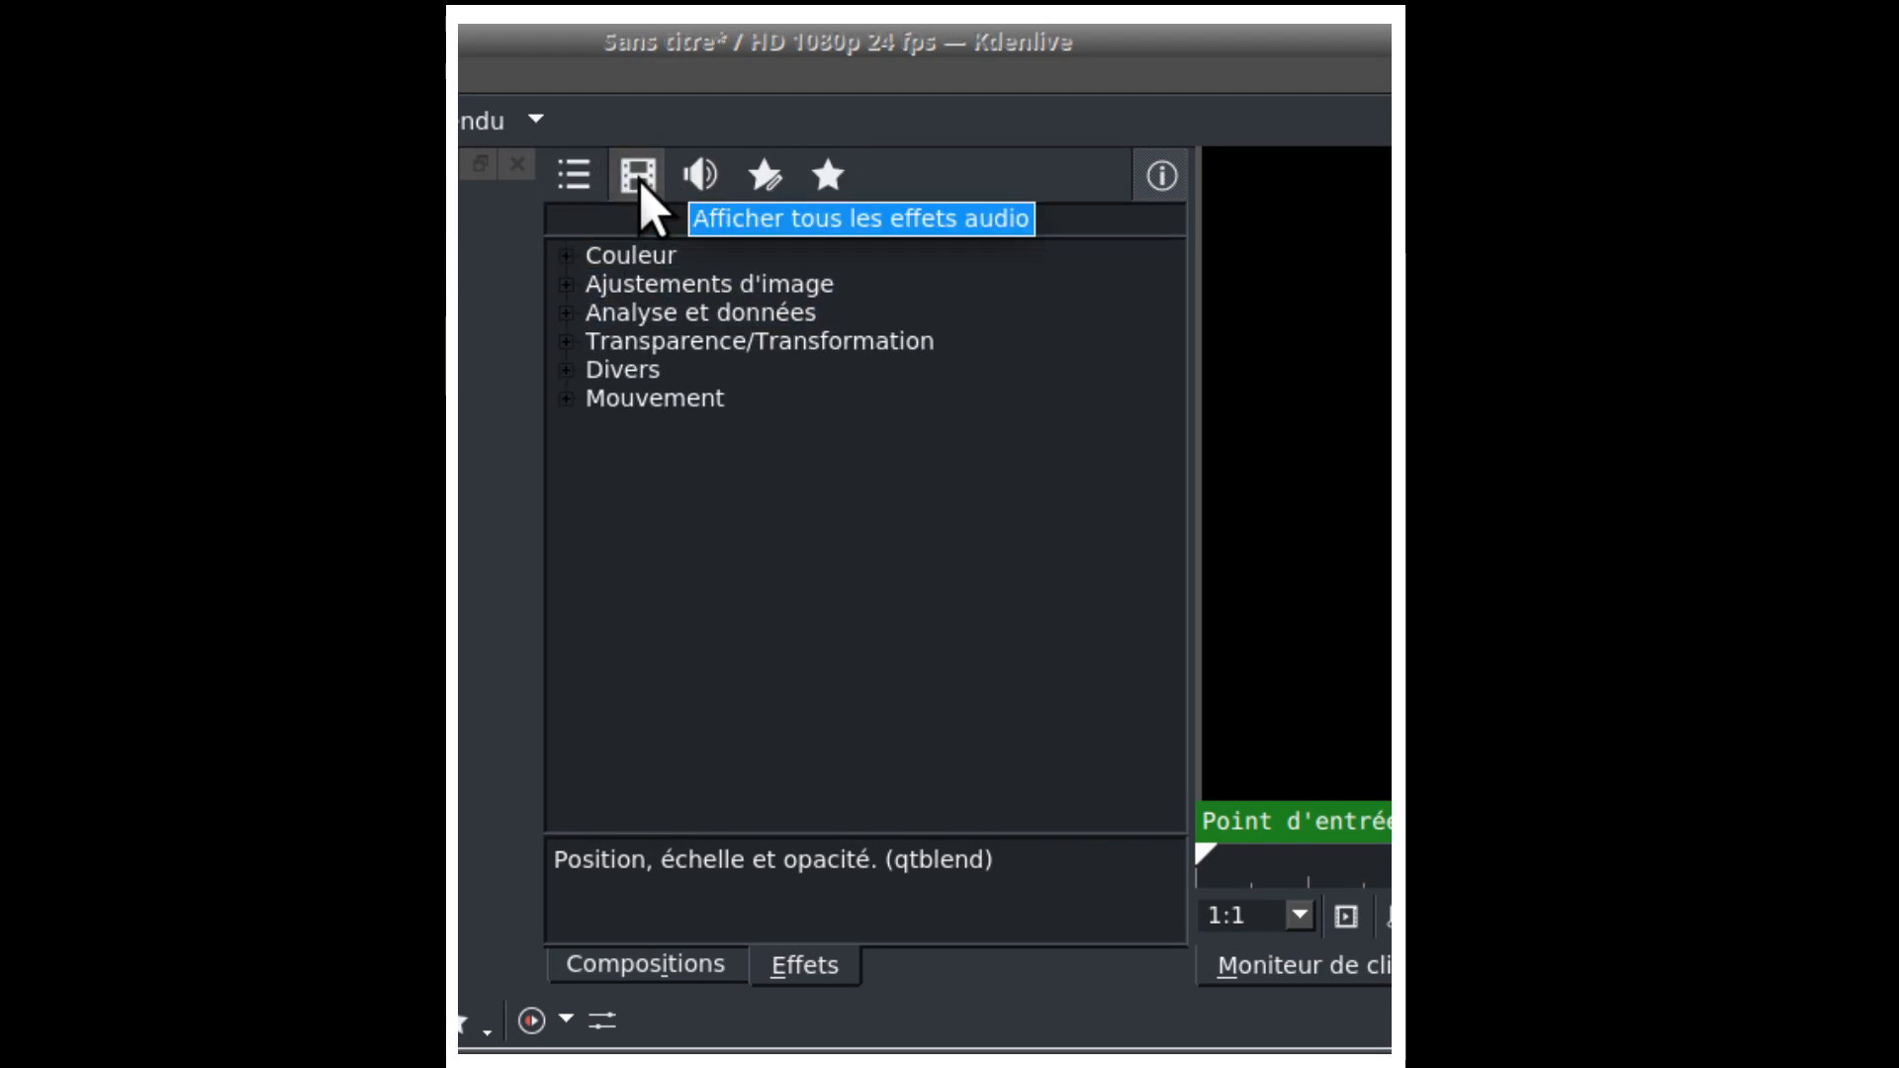
{"action": "left_click", "coordinate": [706, 180]}
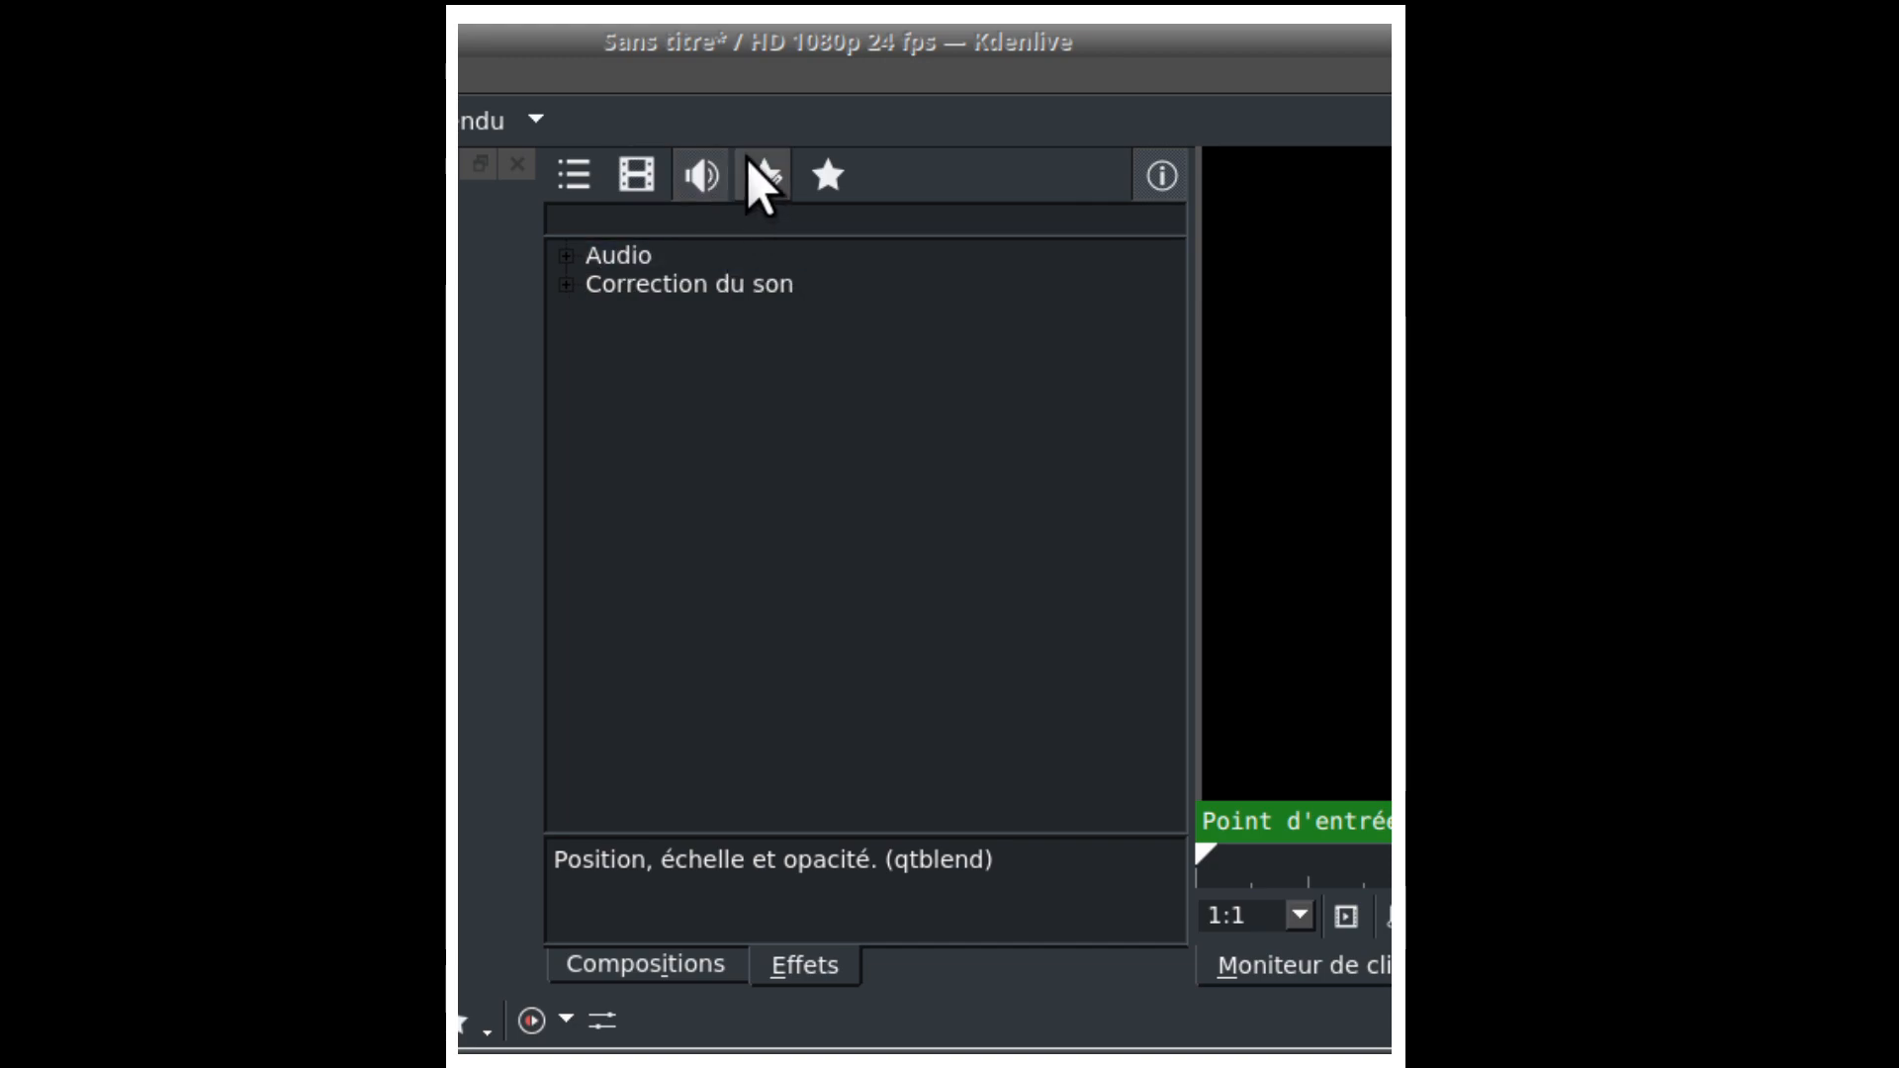
{"action": "left_click", "coordinate": [765, 178]}
{"action": "left_click", "coordinate": [831, 180]}
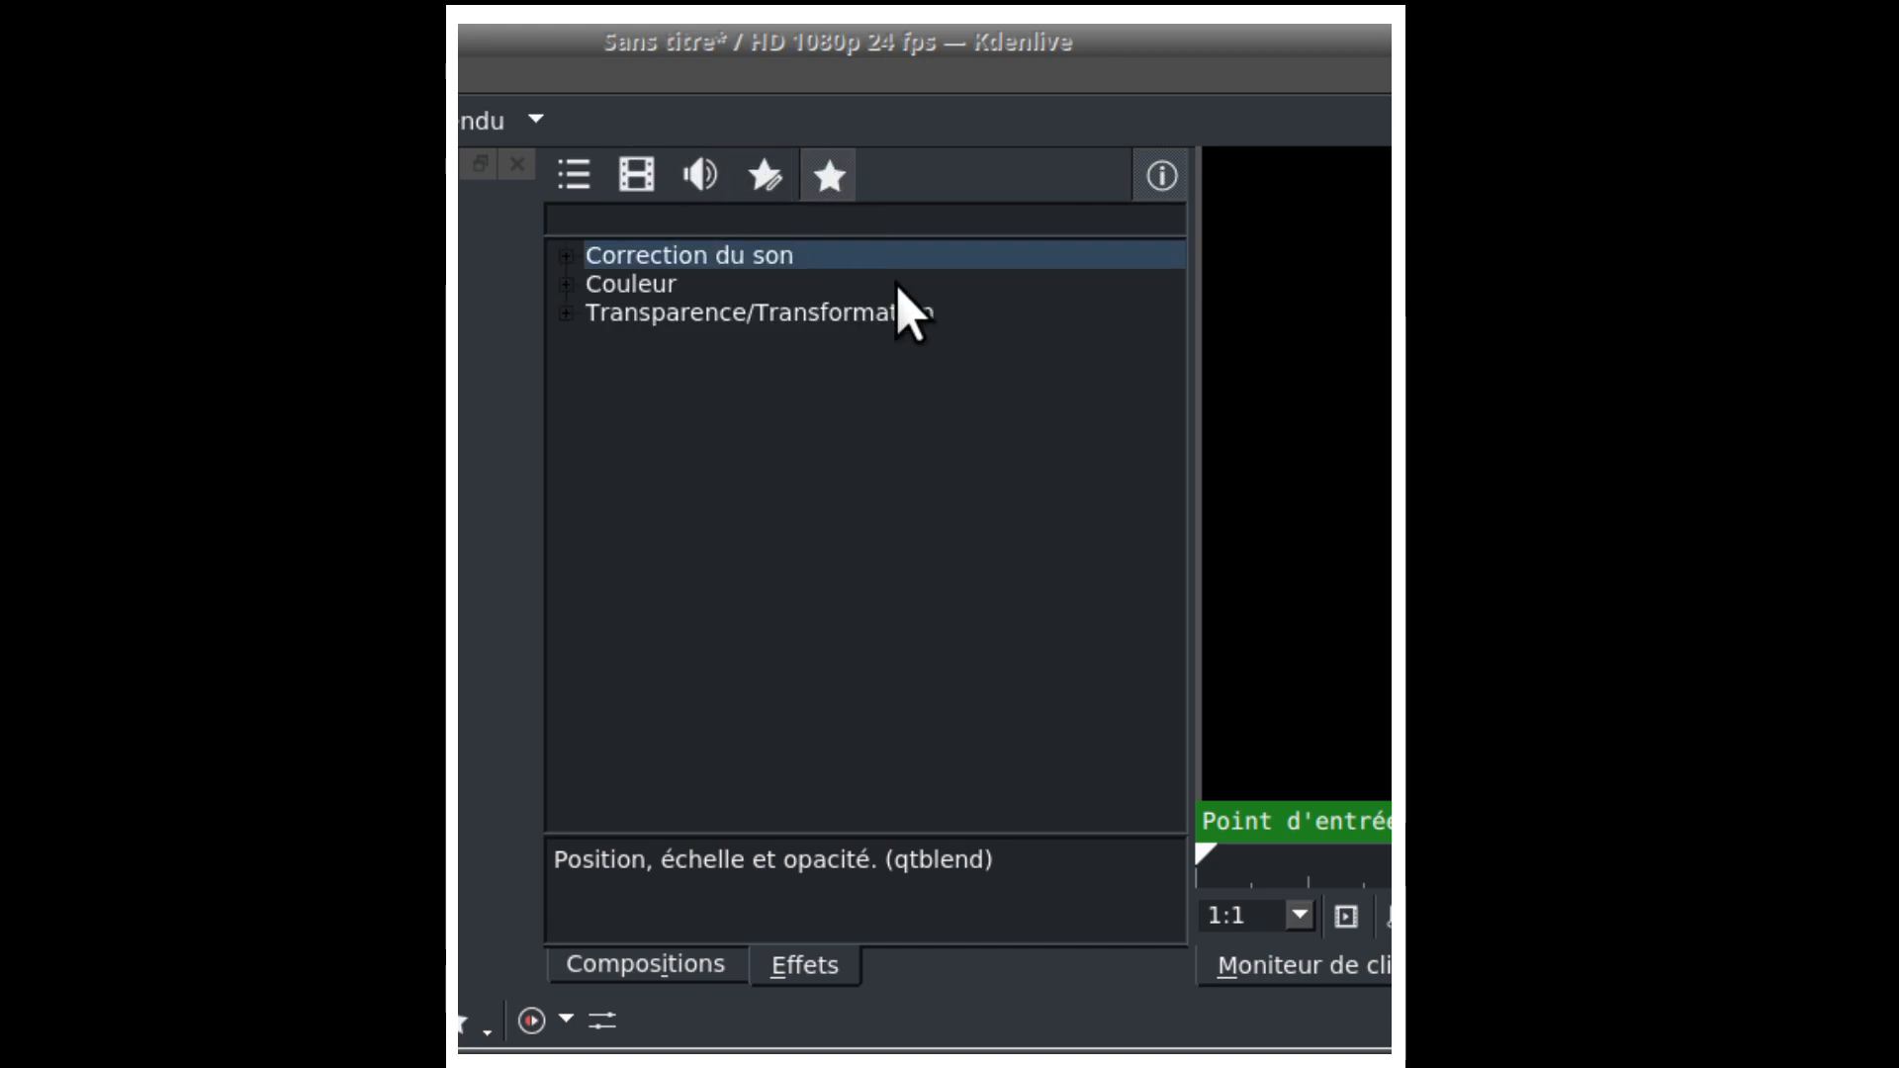
- Expand the favourite Transparence/Transformation and Couleur categories and view the descriptions of Transformer and Réhausser/gamma/gain
{"action": "double_click", "coordinate": [643, 314]}
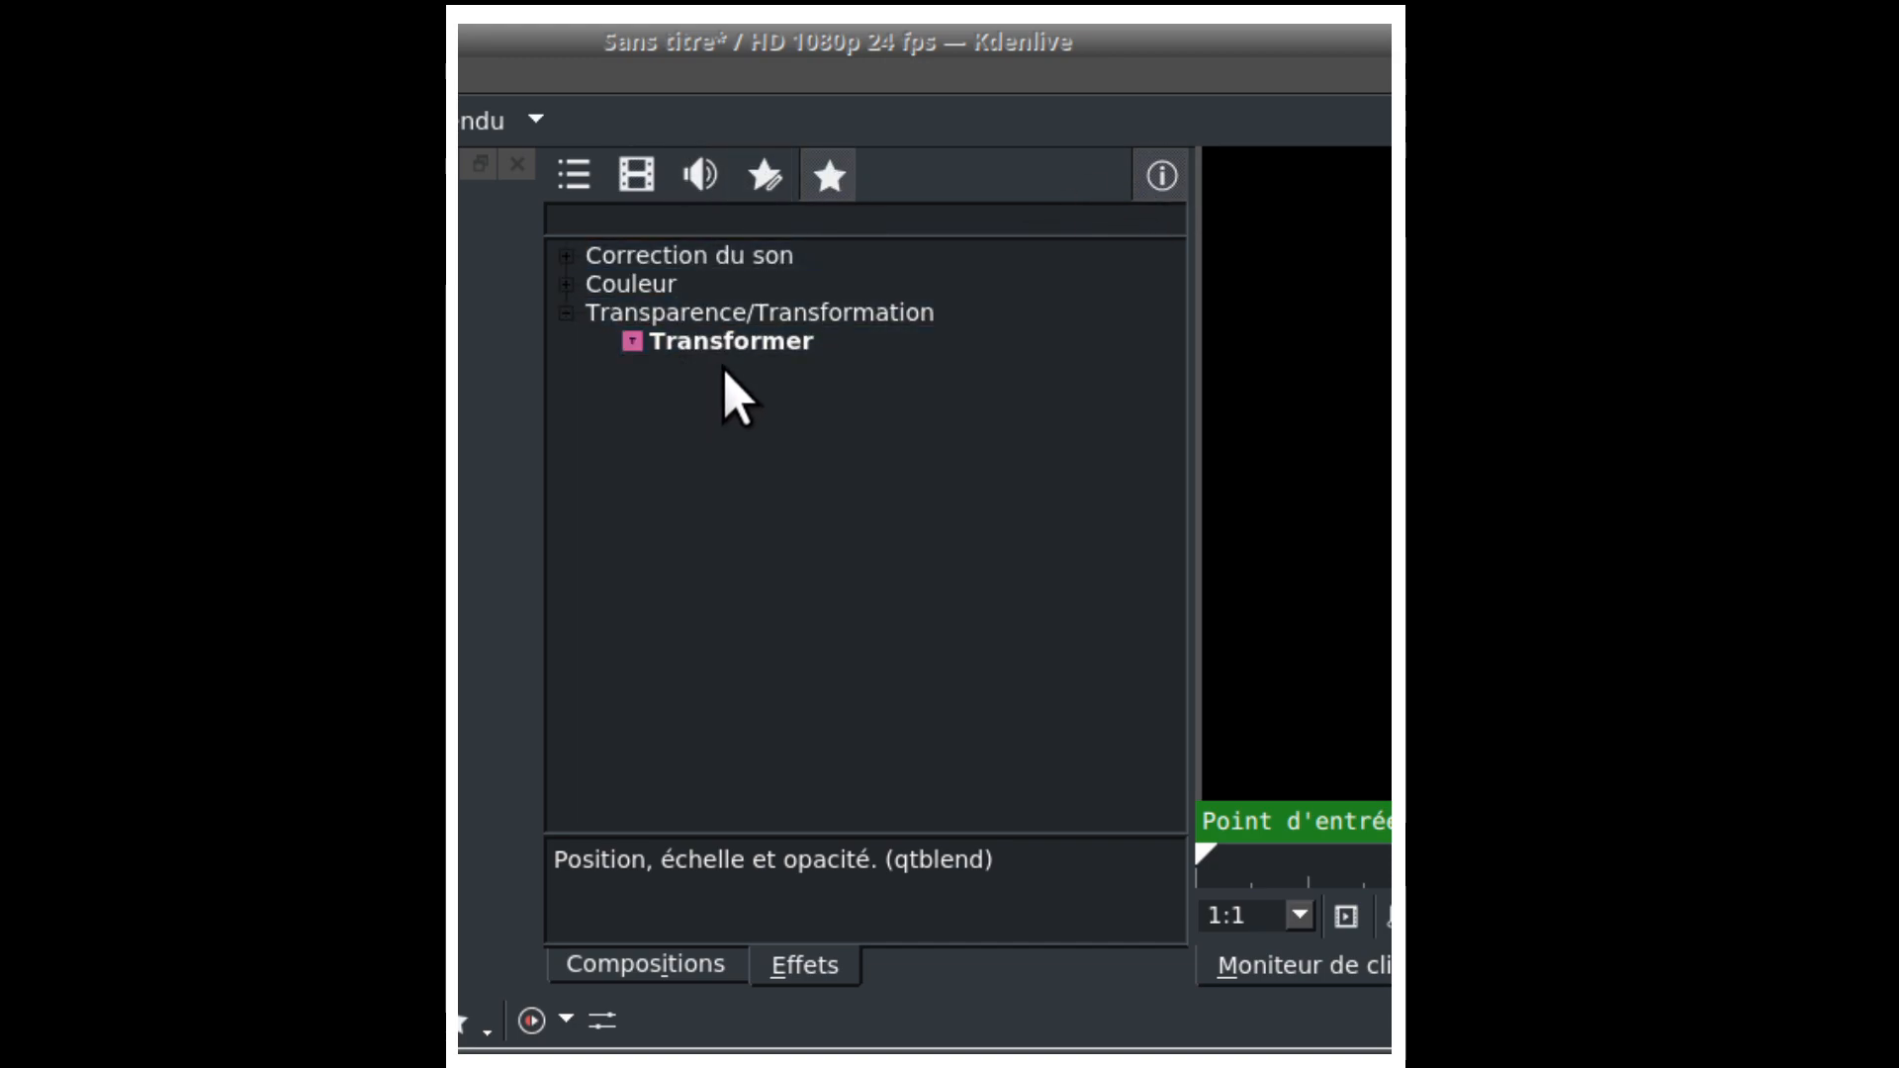
{"action": "left_click", "coordinate": [728, 342]}
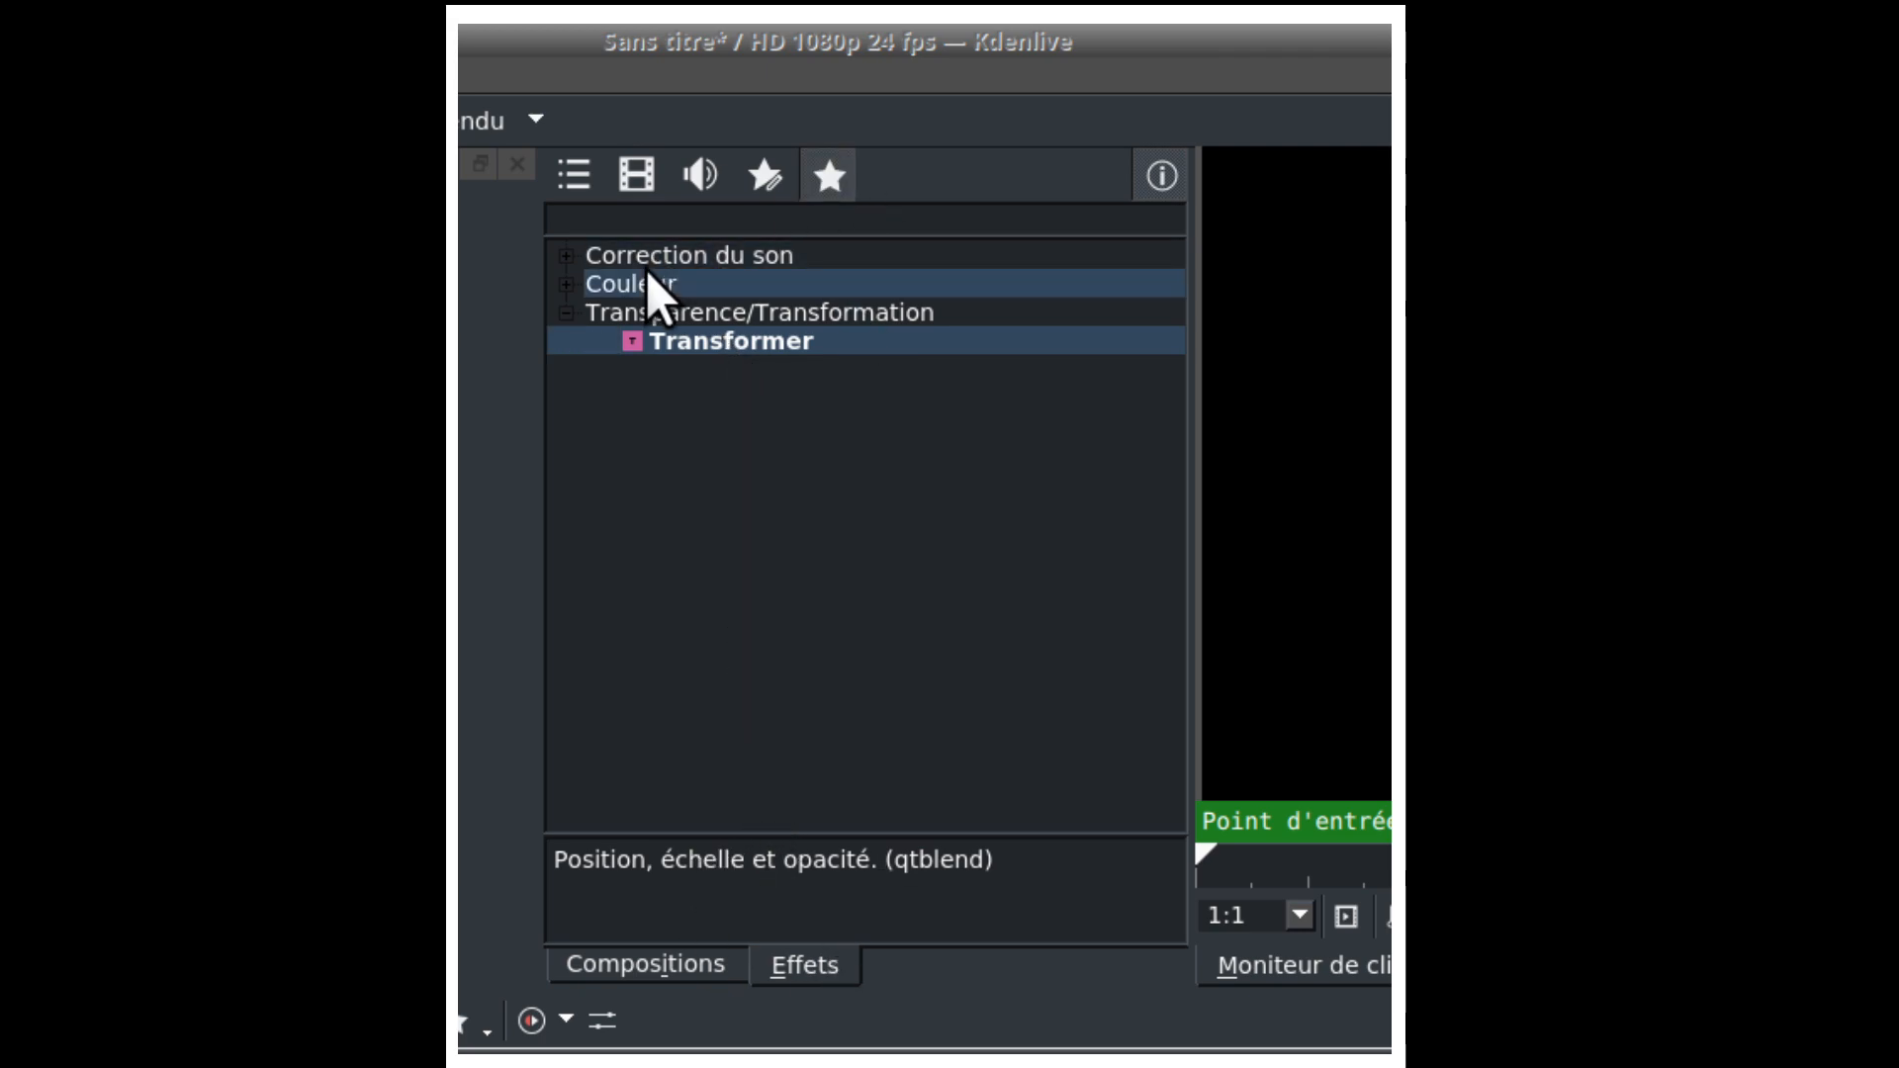
{"action": "double_click", "coordinate": [591, 284]}
{"action": "left_click", "coordinate": [732, 310]}
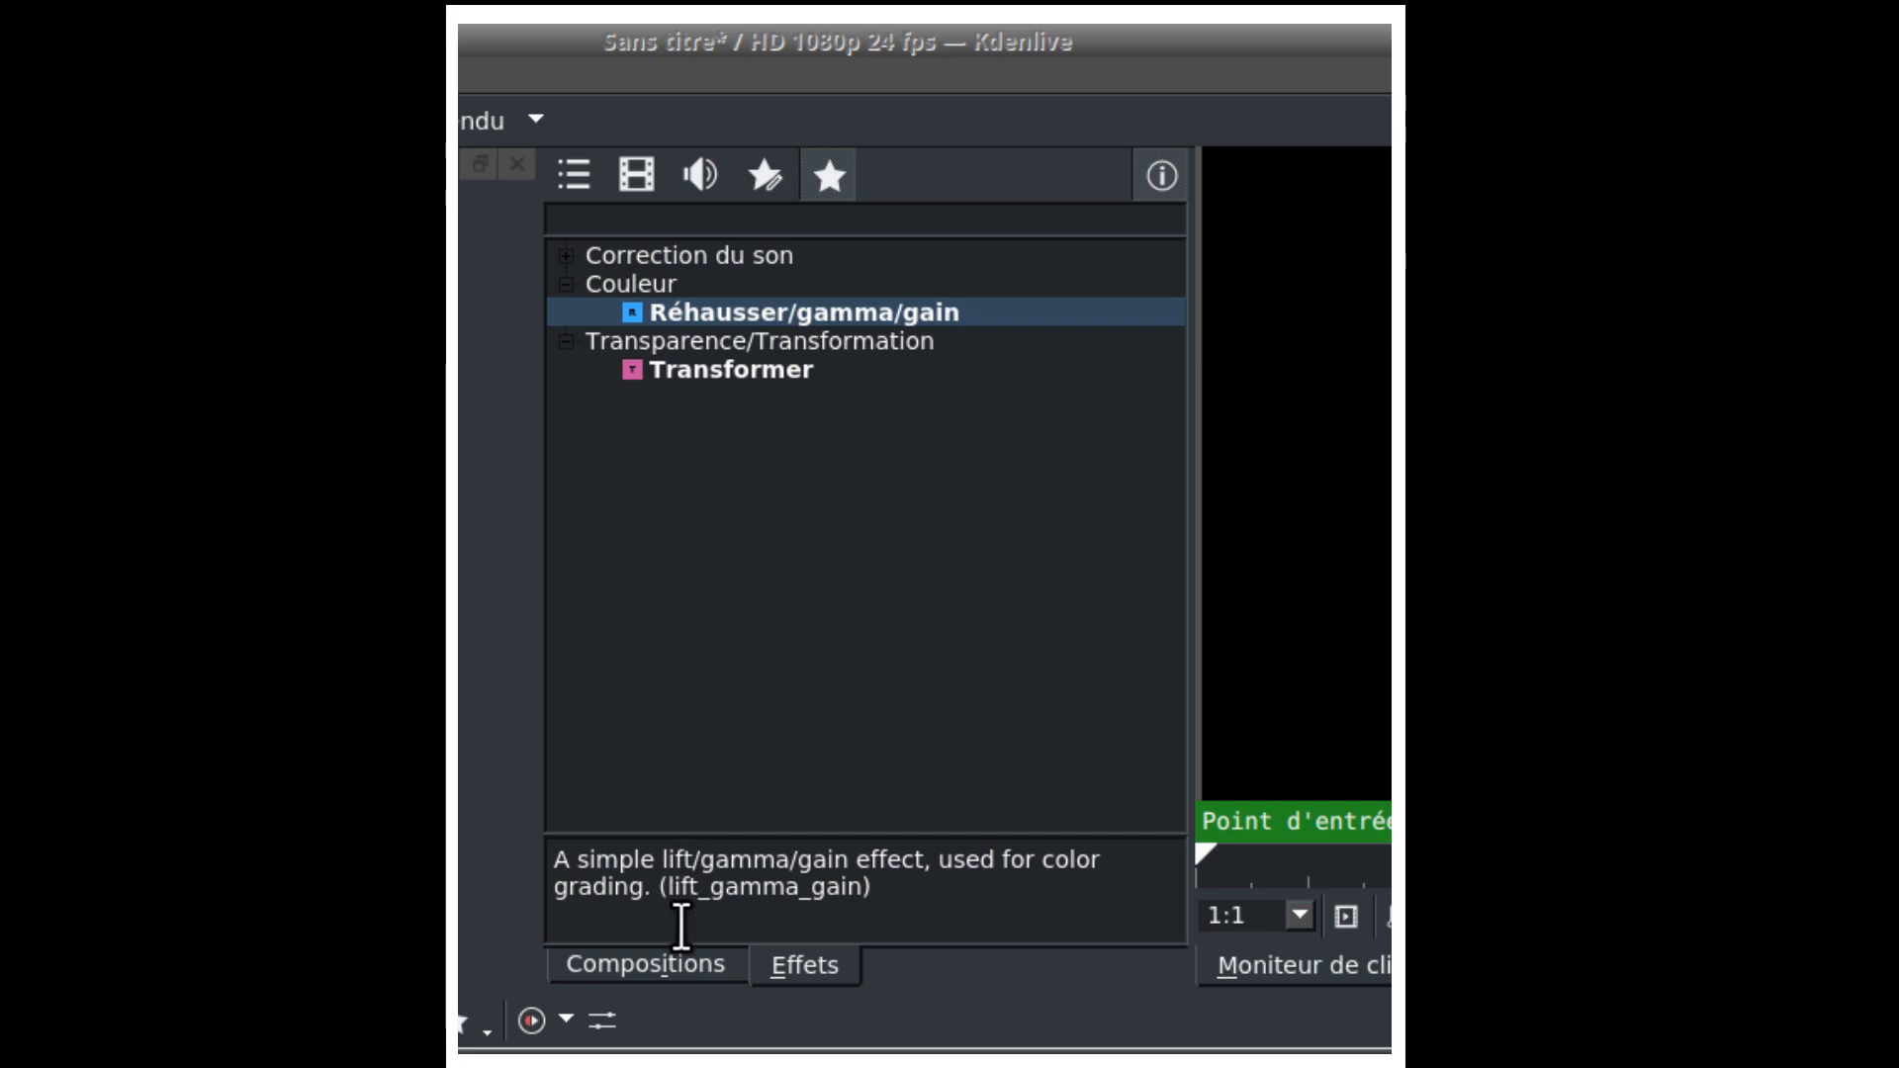
- Select Composition et transformation in the compositions list and enlarge the description area below the list
{"action": "left_click", "coordinate": [662, 965]}
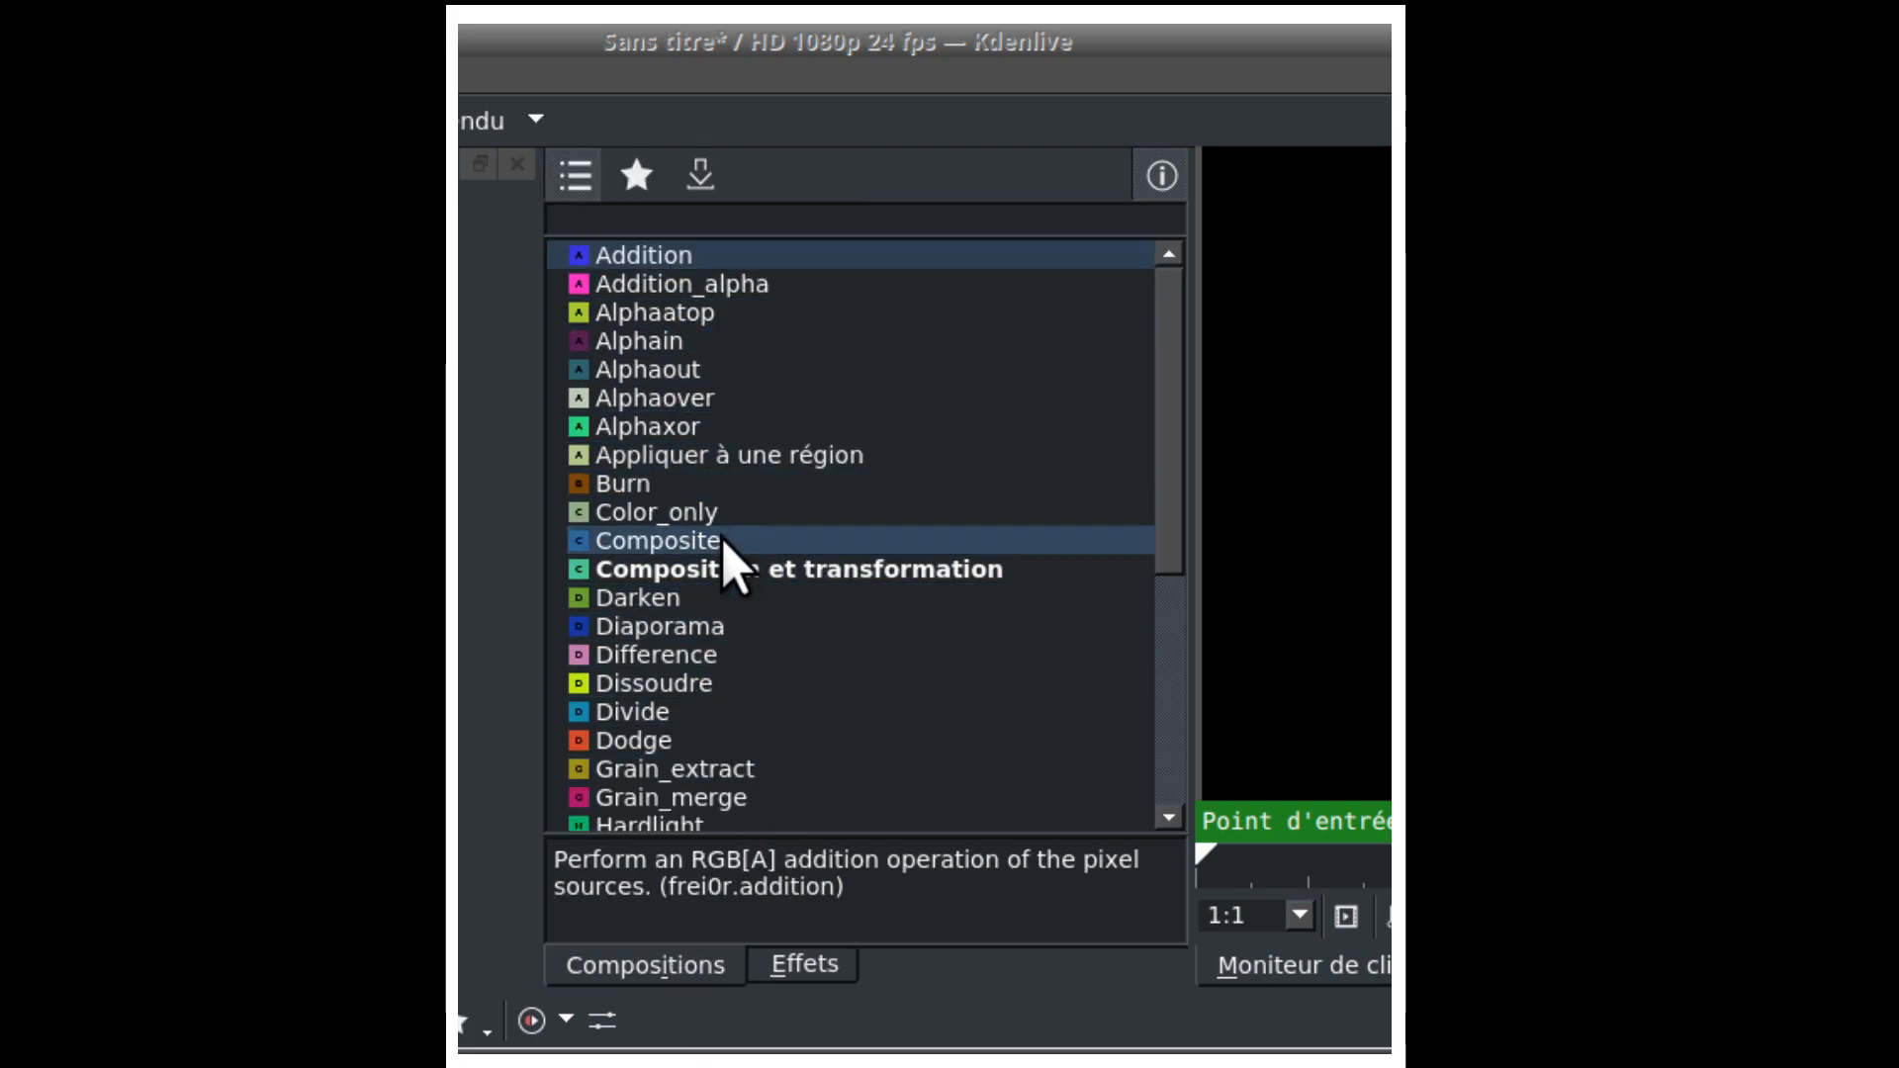
{"action": "left_click", "coordinate": [754, 568]}
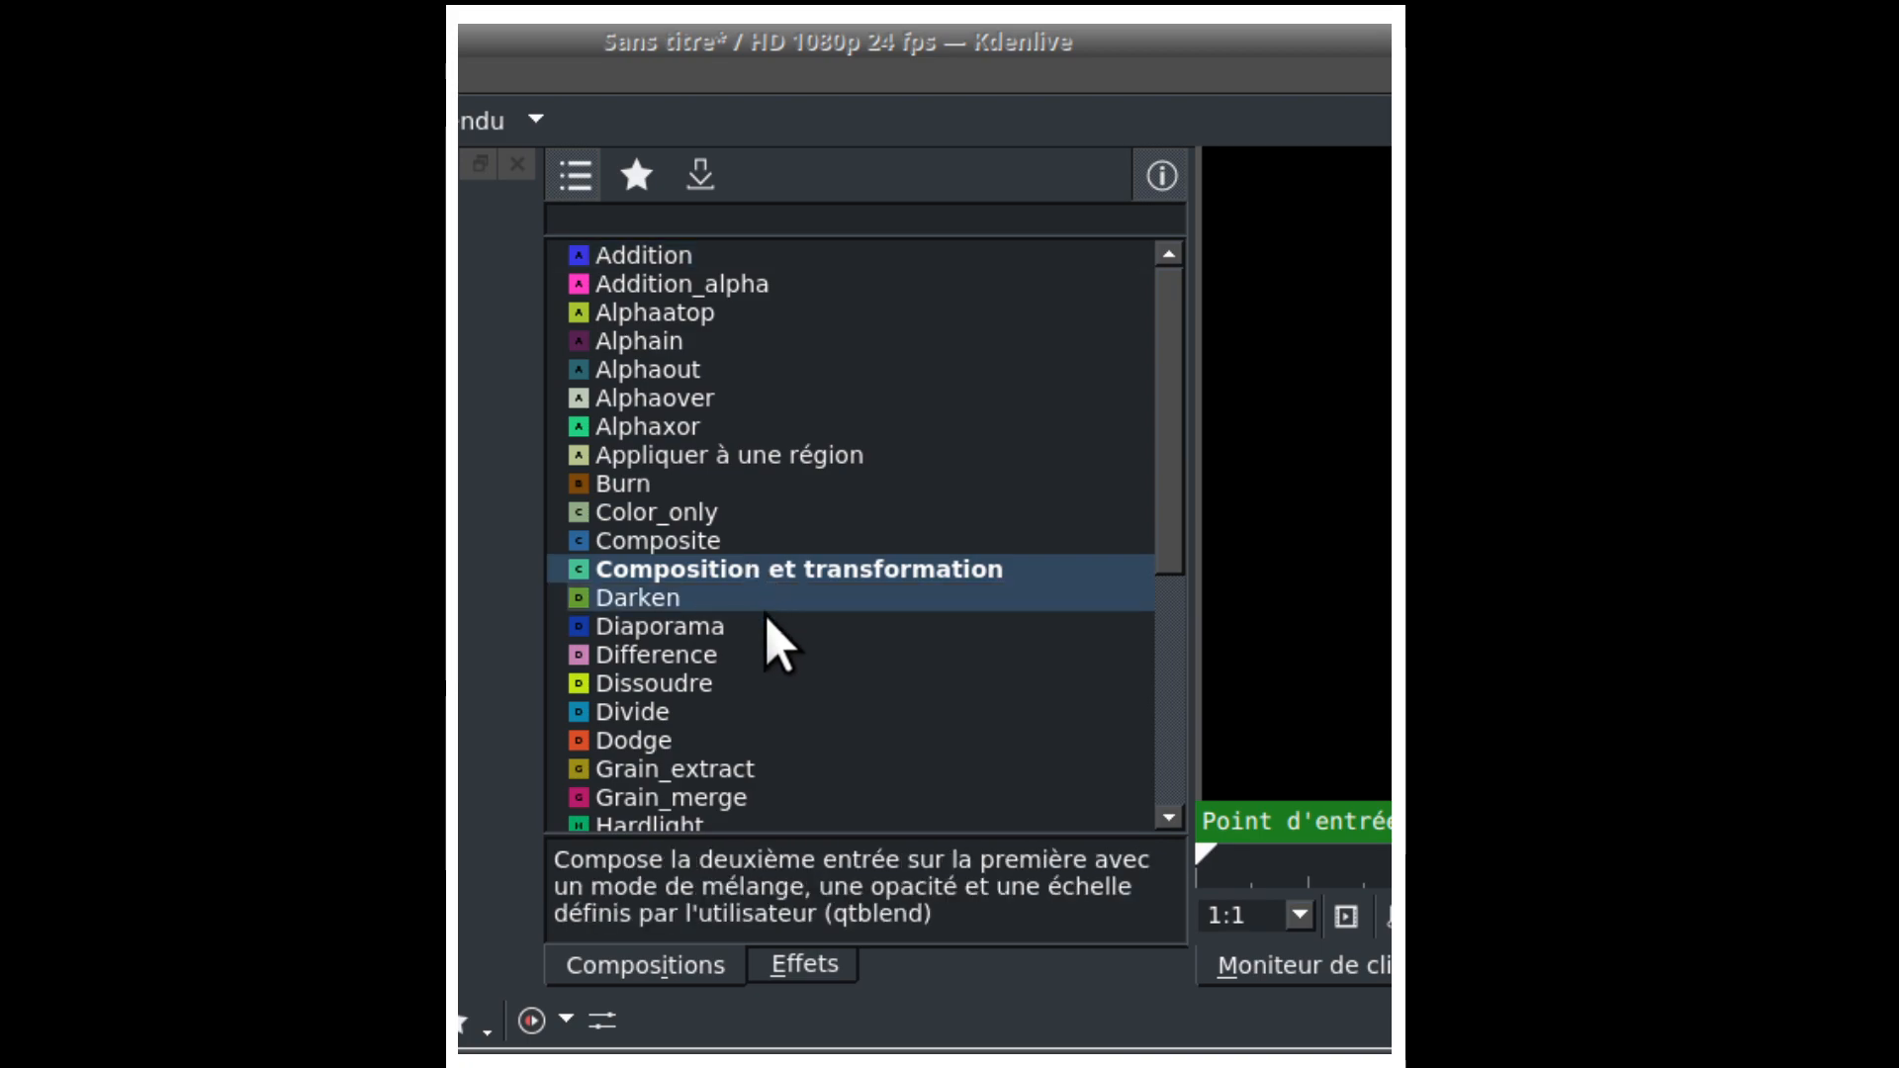
{"action": "left_click_drag", "start_coordinate": [861, 836], "coordinate": [861, 792]}
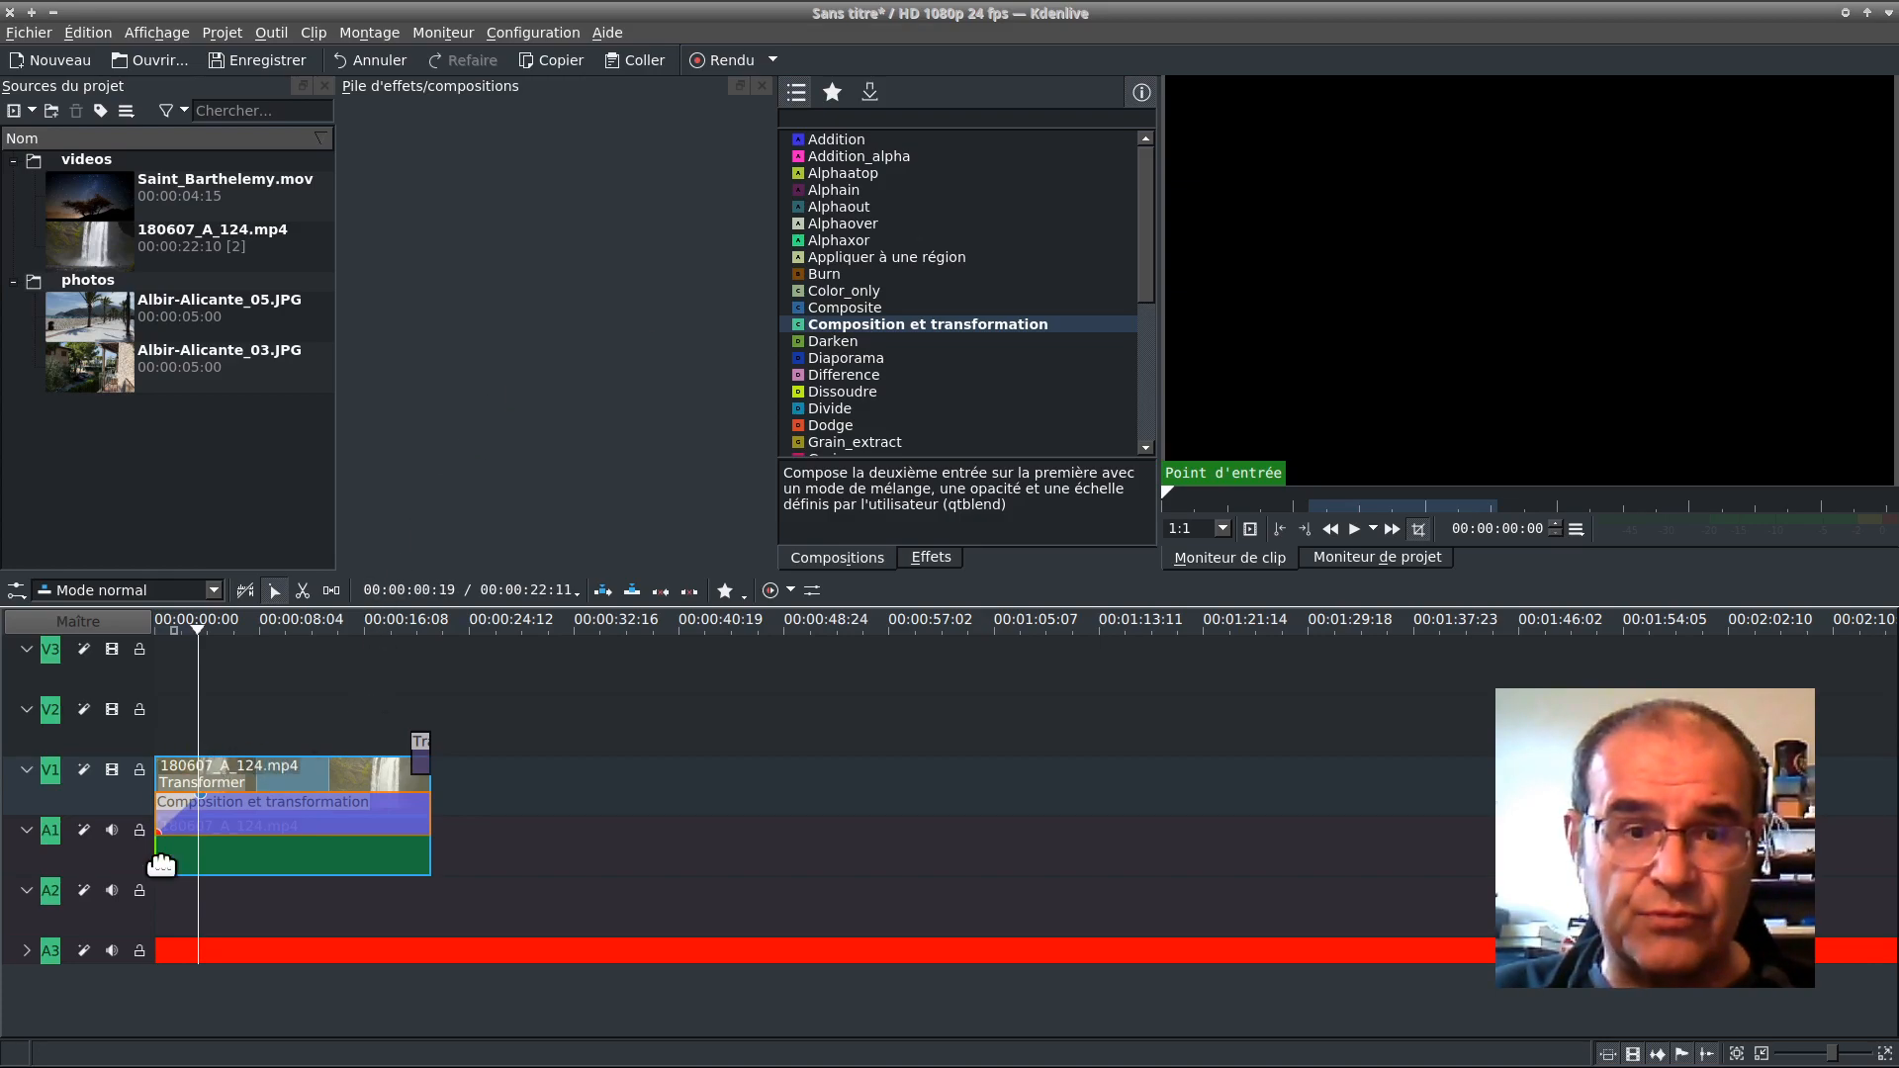
- Examine the Transformer effect's settings on the 180607_A_124.mp4 clip, trying a rotation of -29 and setting it back to 360
{"action": "left_click", "coordinate": [304, 767]}
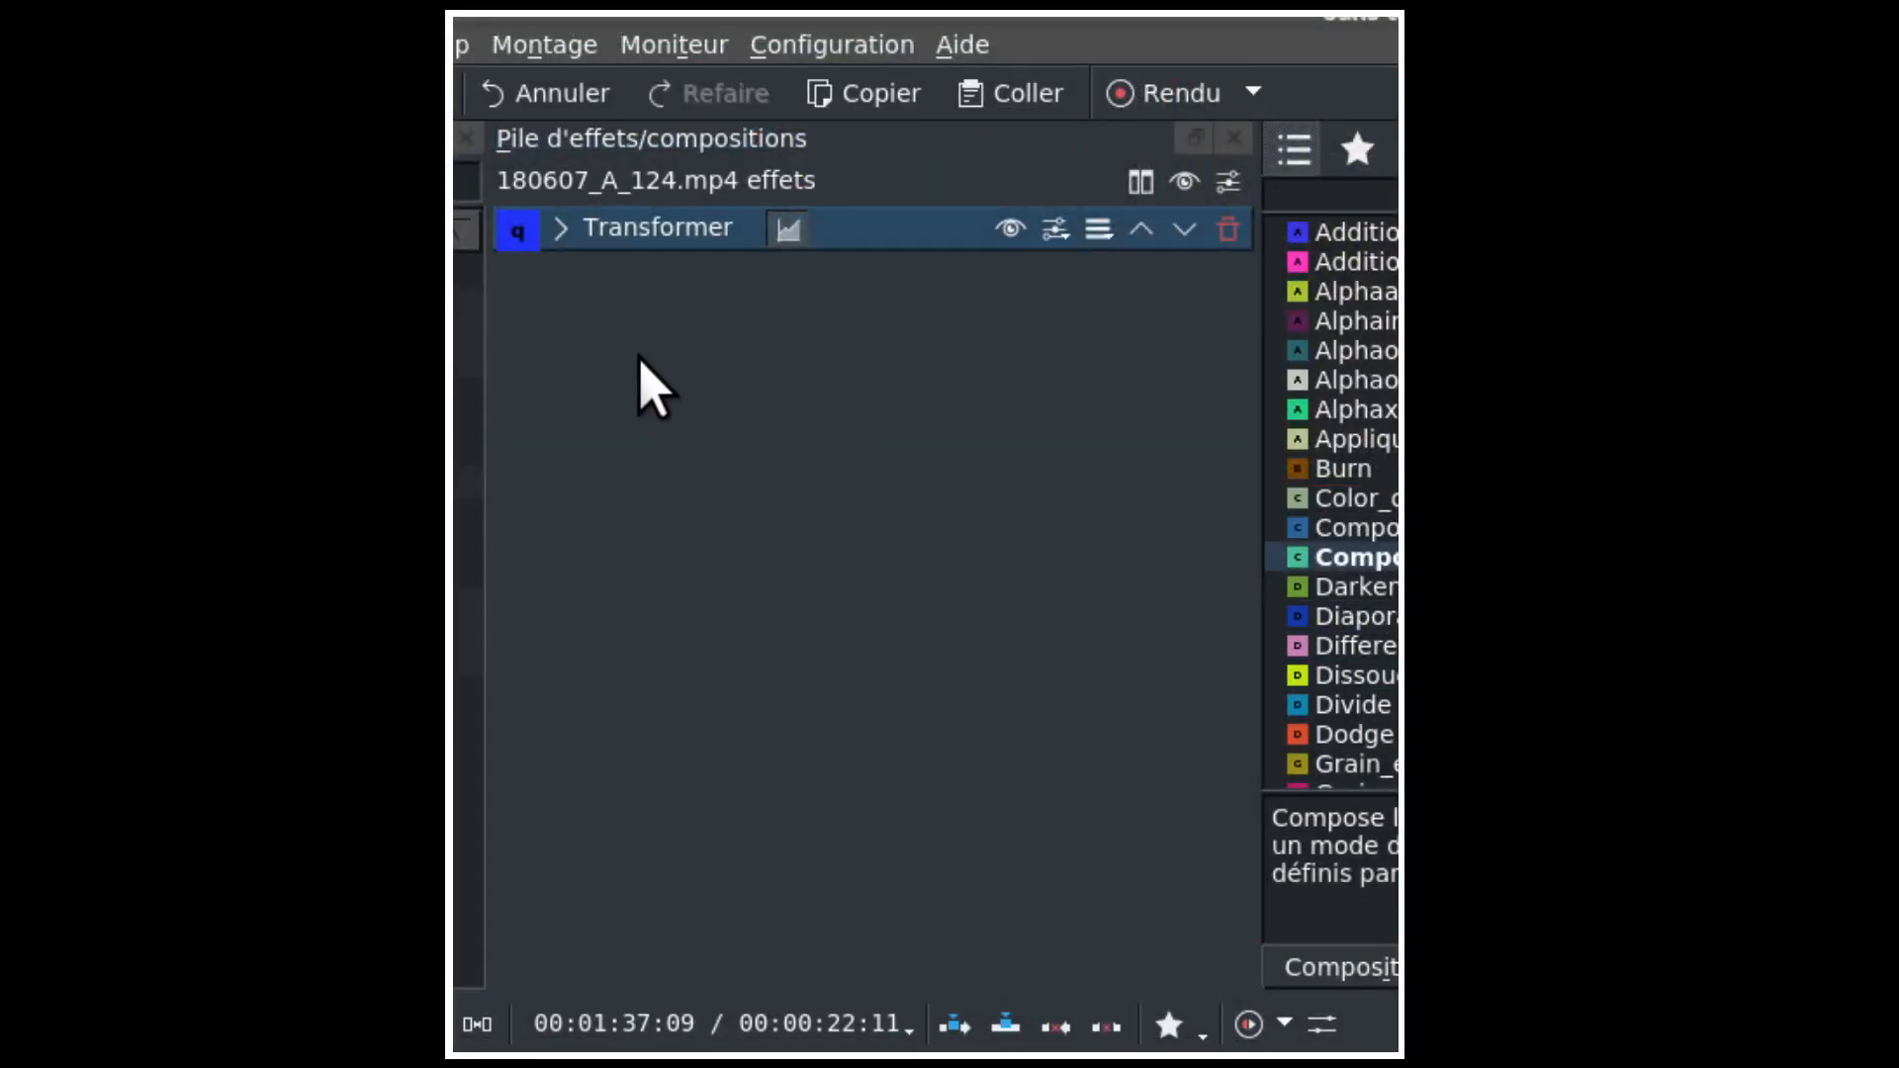
{"action": "left_click", "coordinate": [562, 230]}
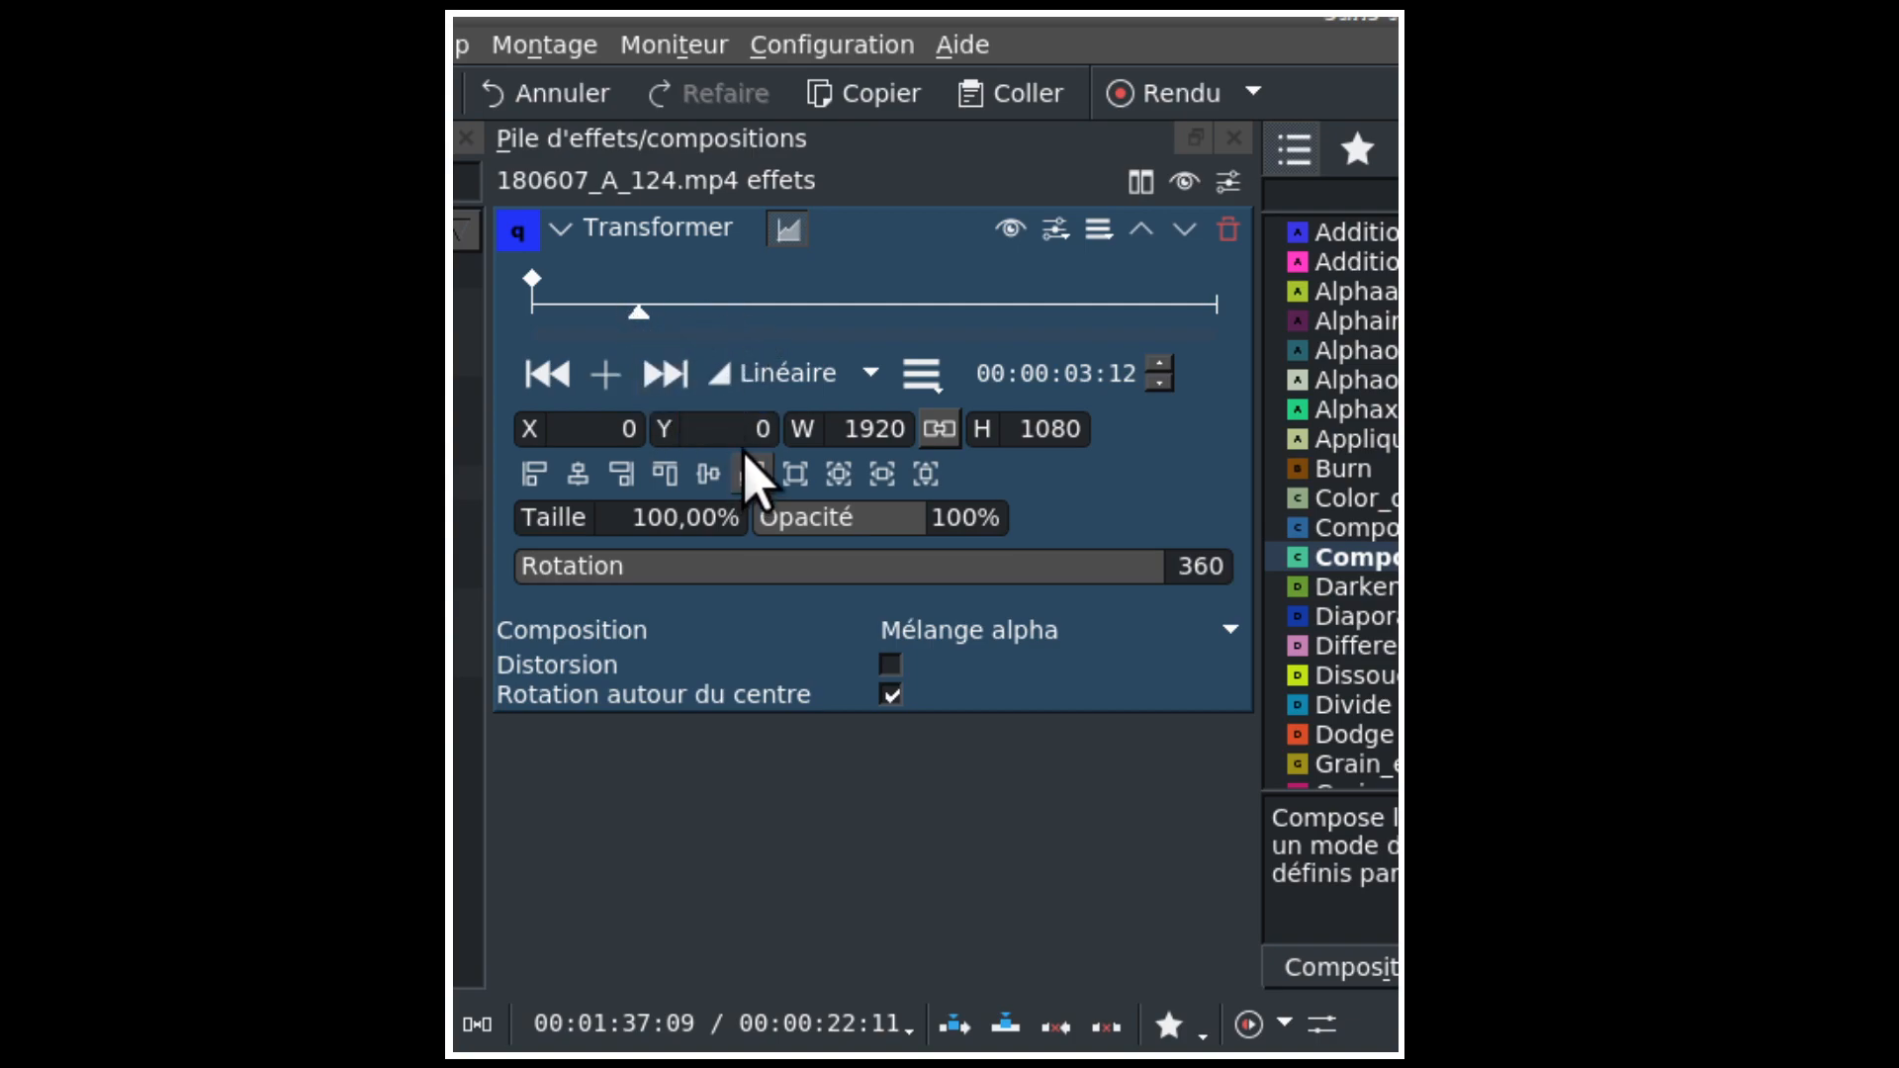
{"action": "left_click", "coordinate": [812, 568]}
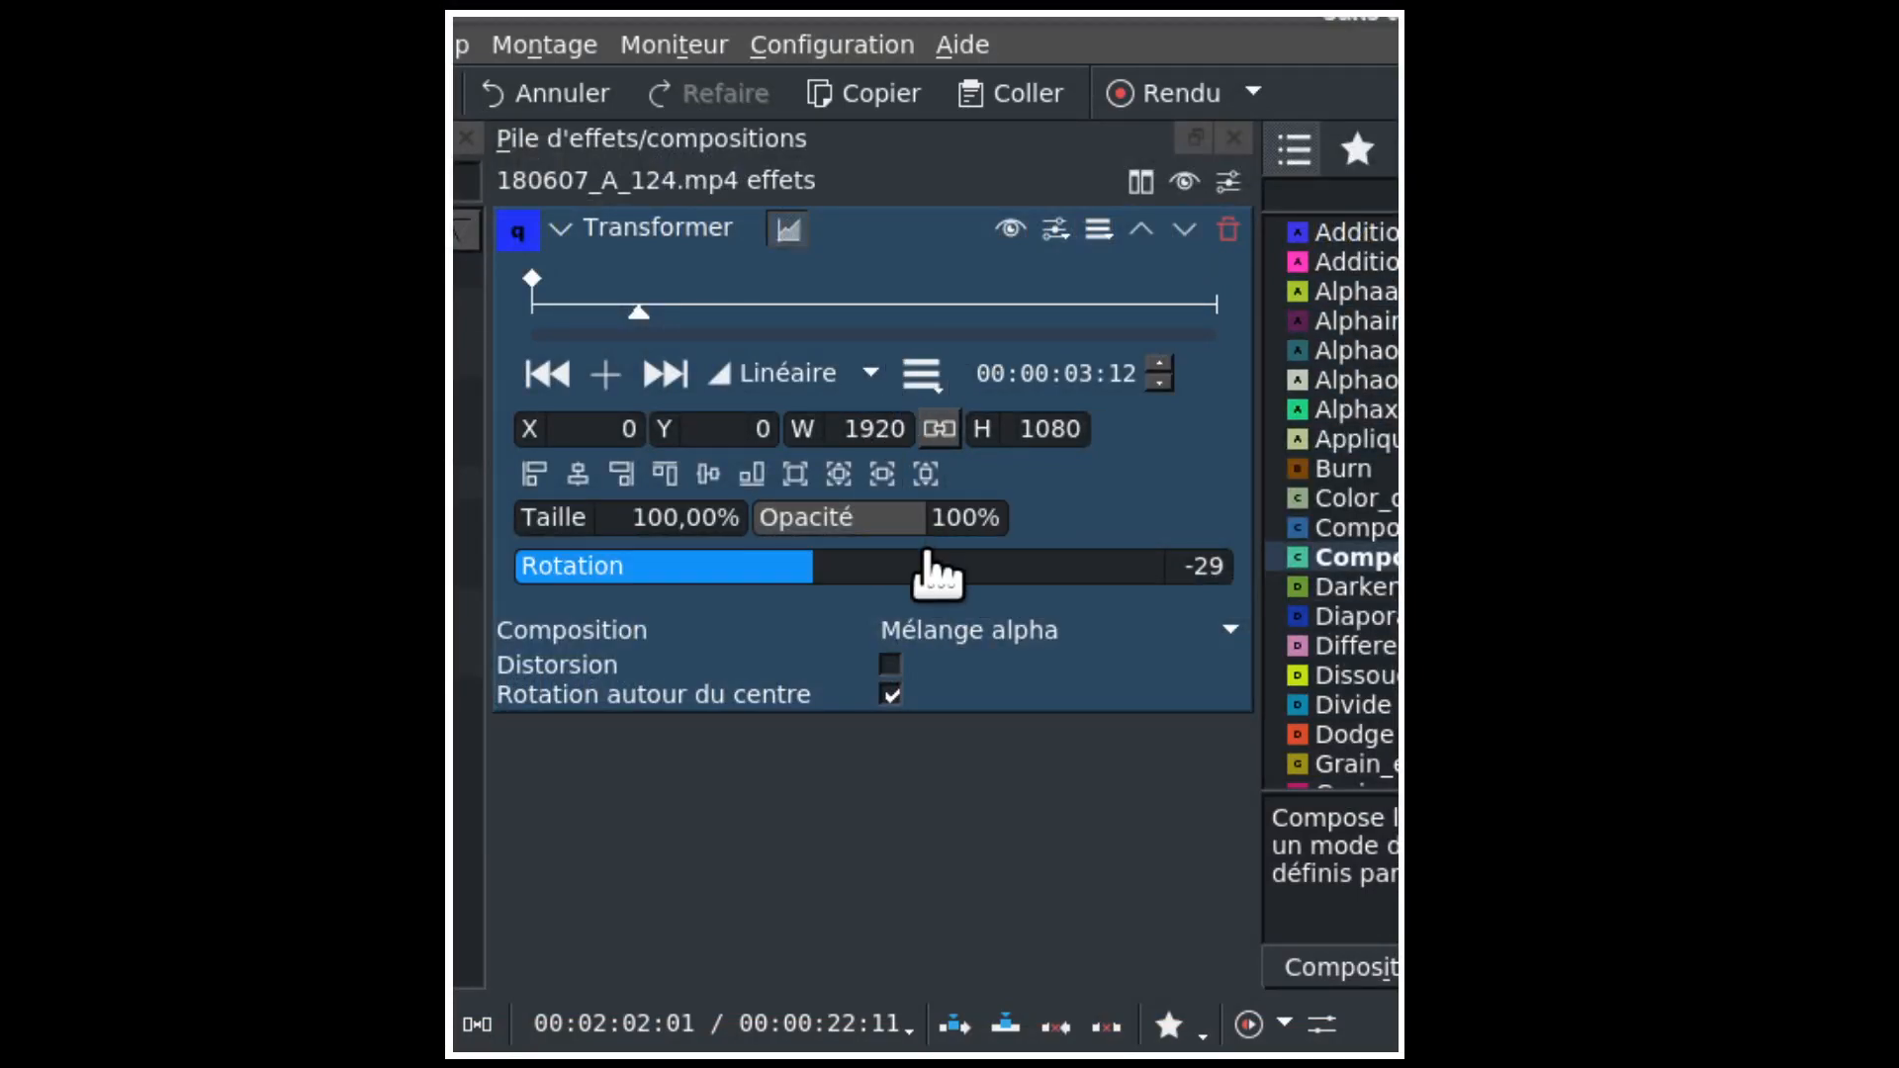
{"action": "left_click_drag", "start_coordinate": [844, 568], "coordinate": [1107, 586]}
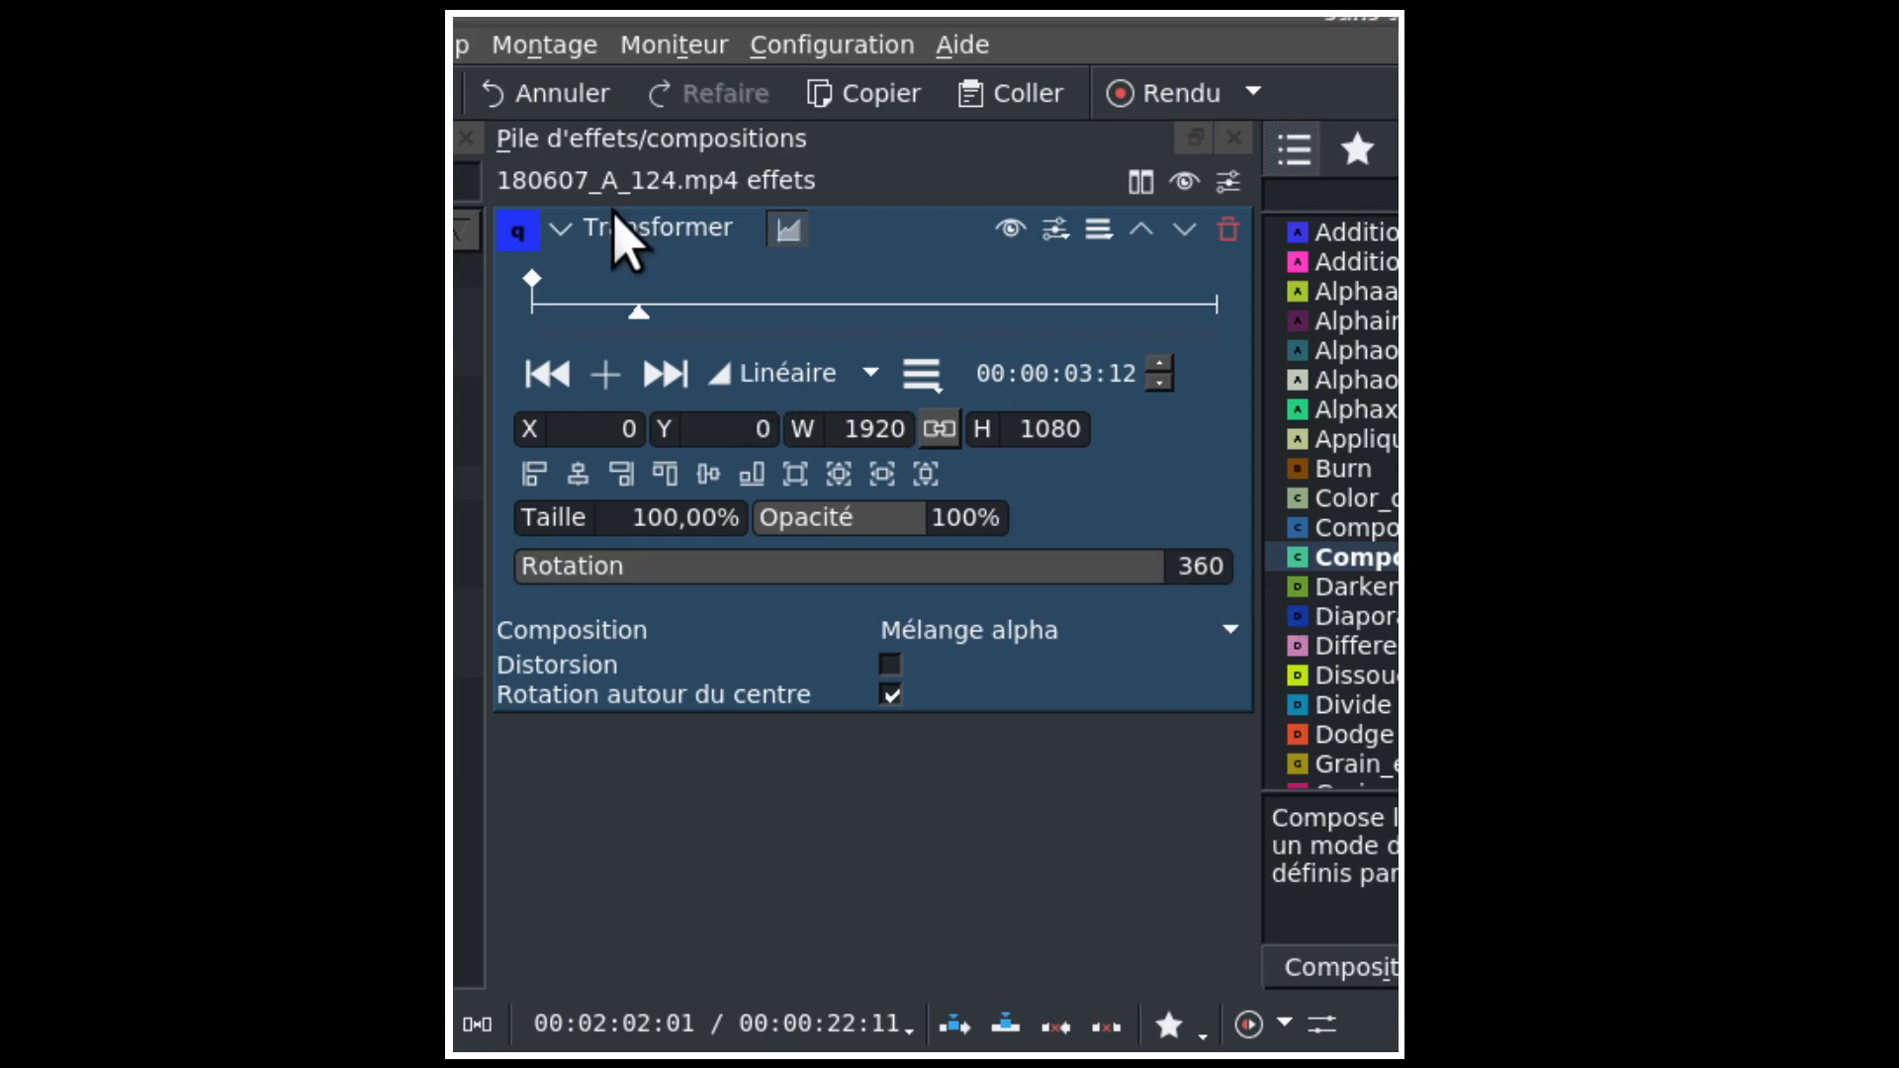
{"action": "left_click", "coordinate": [554, 225]}
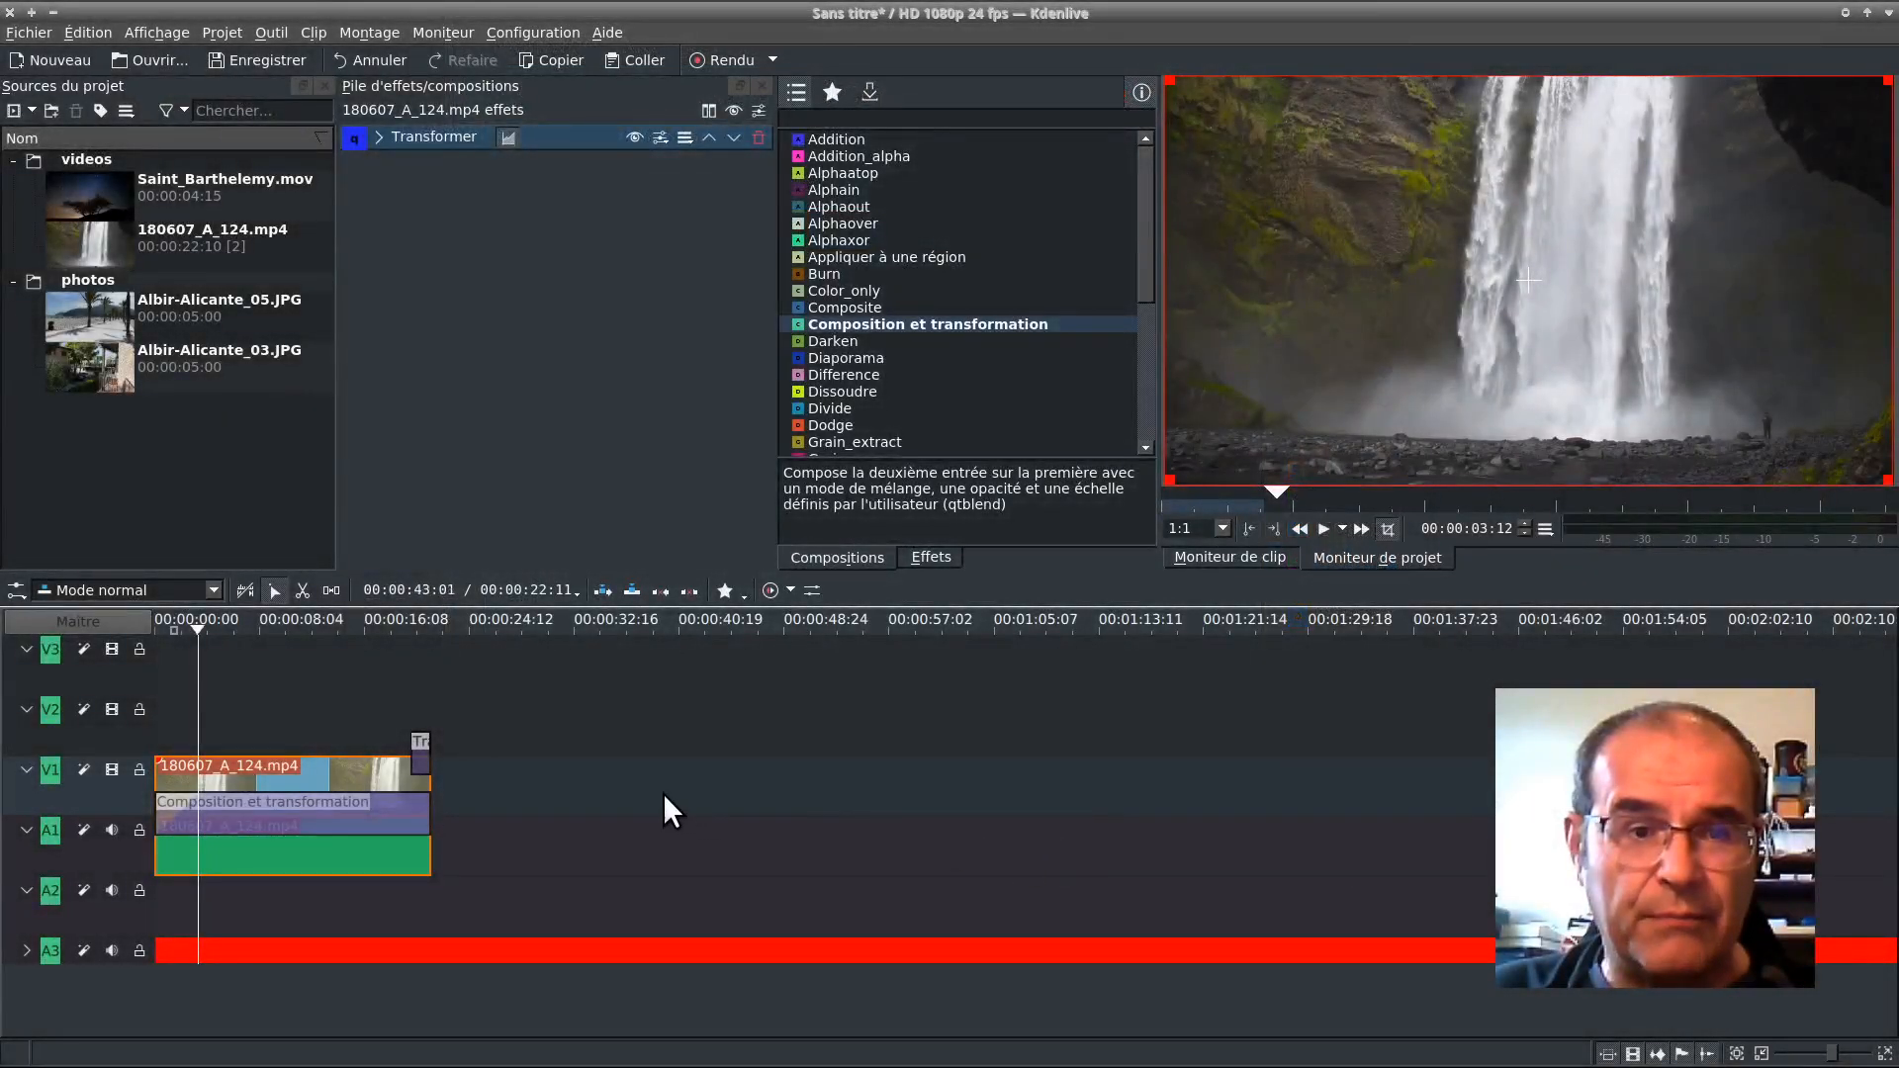
- Preview the opacity fade between the keyframes of the timeline's Composition et transformation, stop at the second keyframe, and compare the clip and project monitors
{"action": "left_click", "coordinate": [393, 821]}
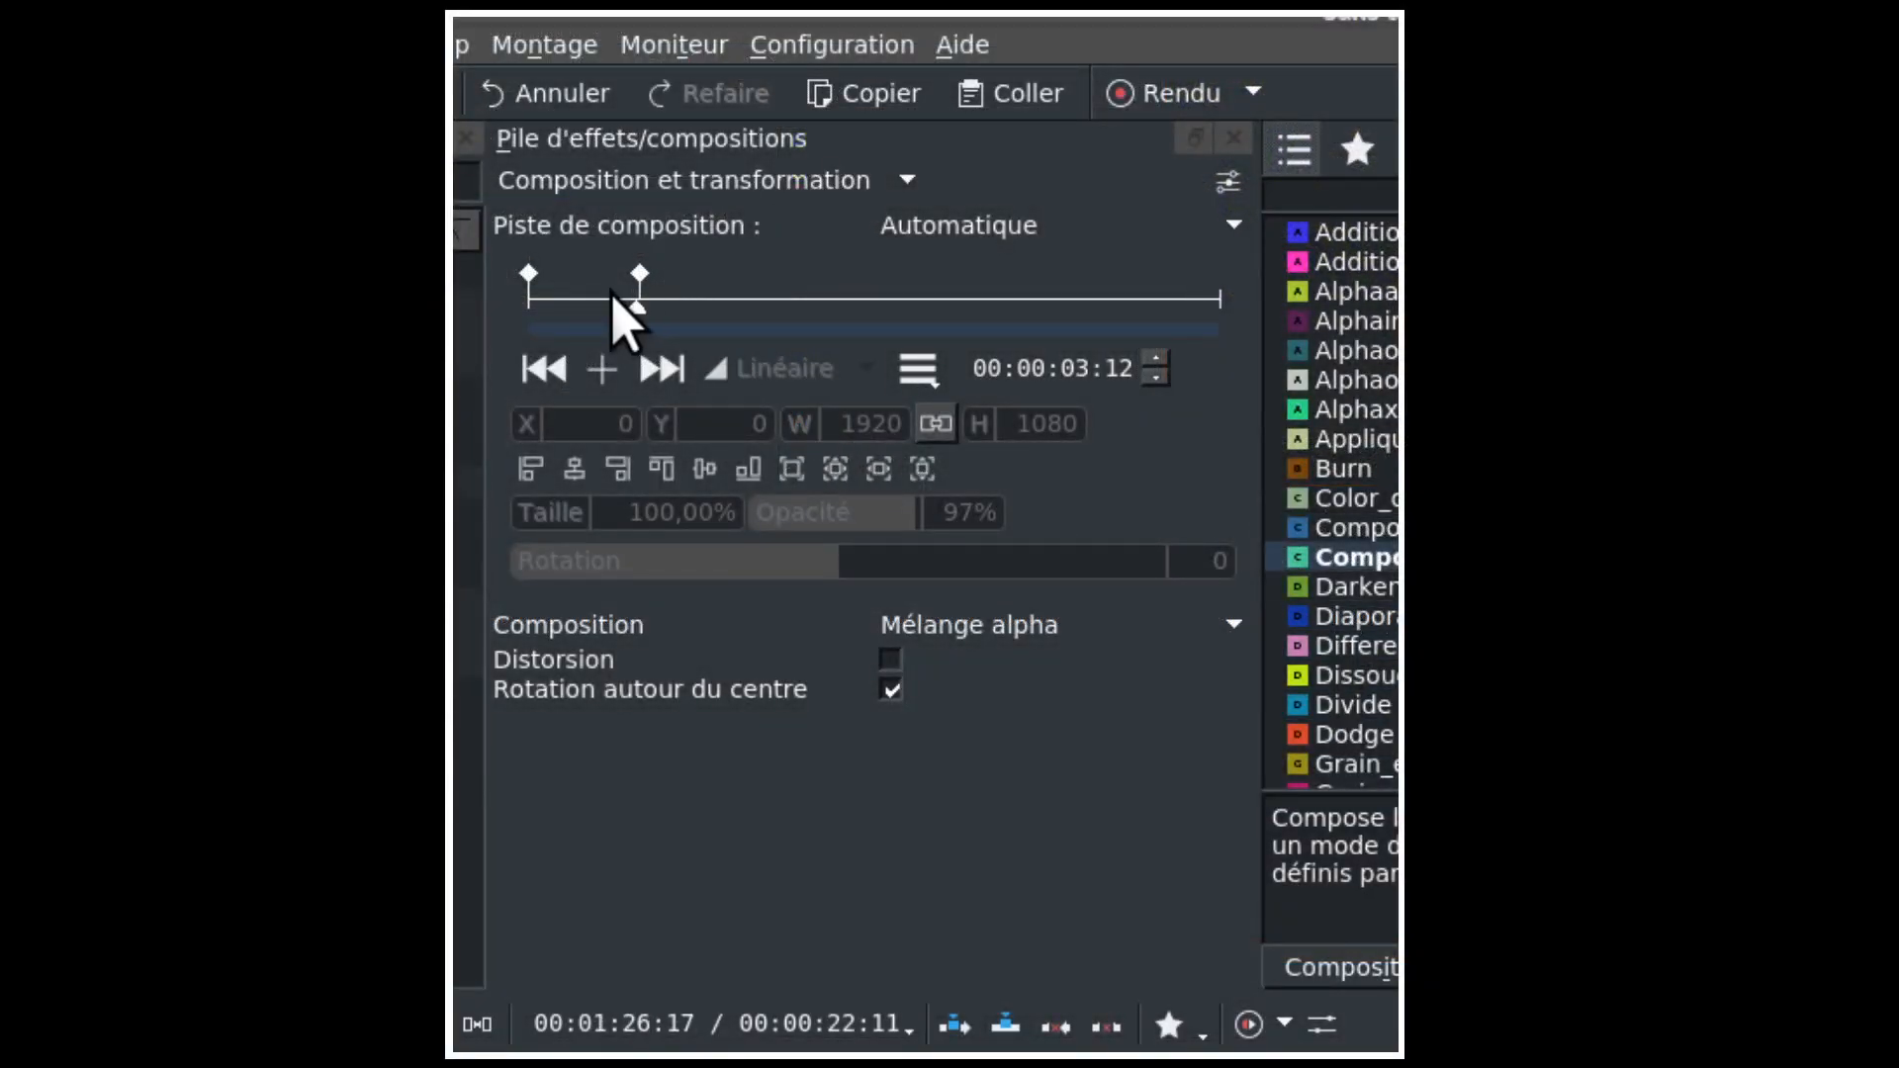
{"action": "left_click", "coordinate": [540, 368]}
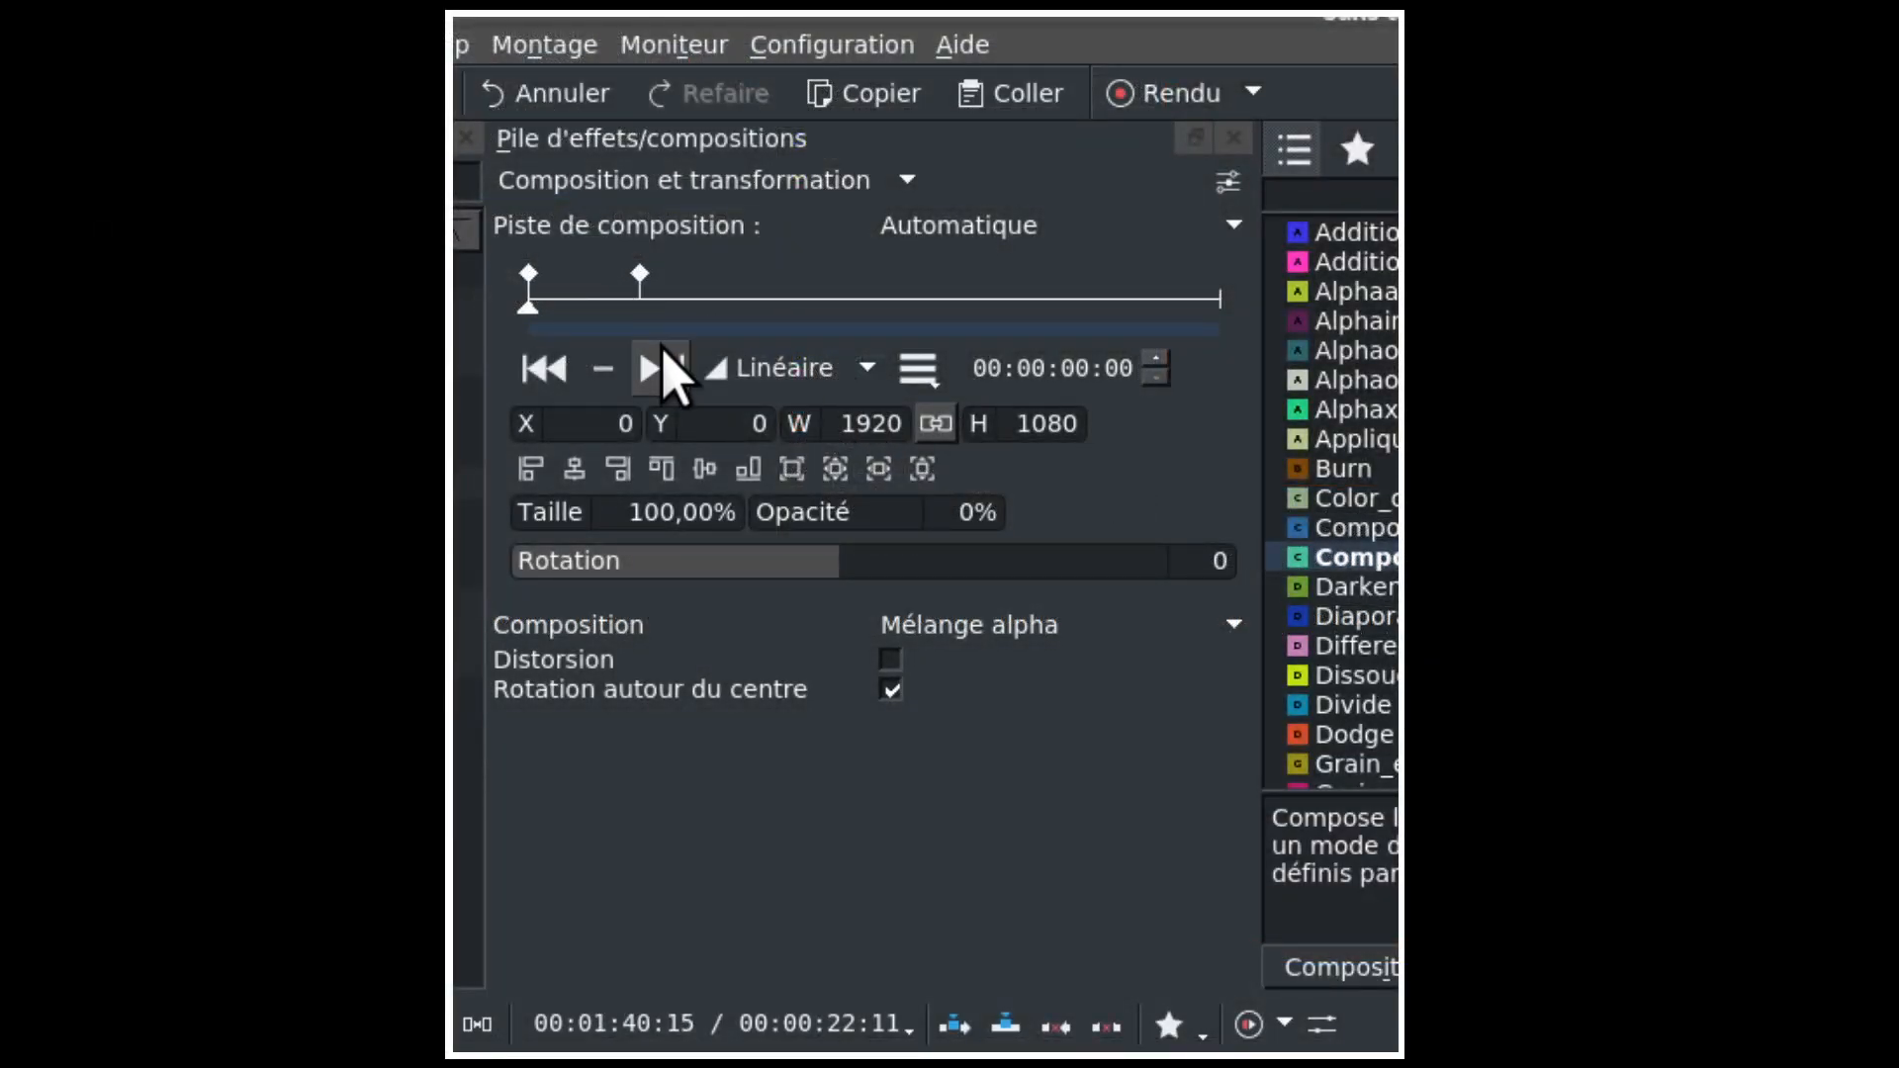
{"action": "left_click", "coordinate": [659, 369]}
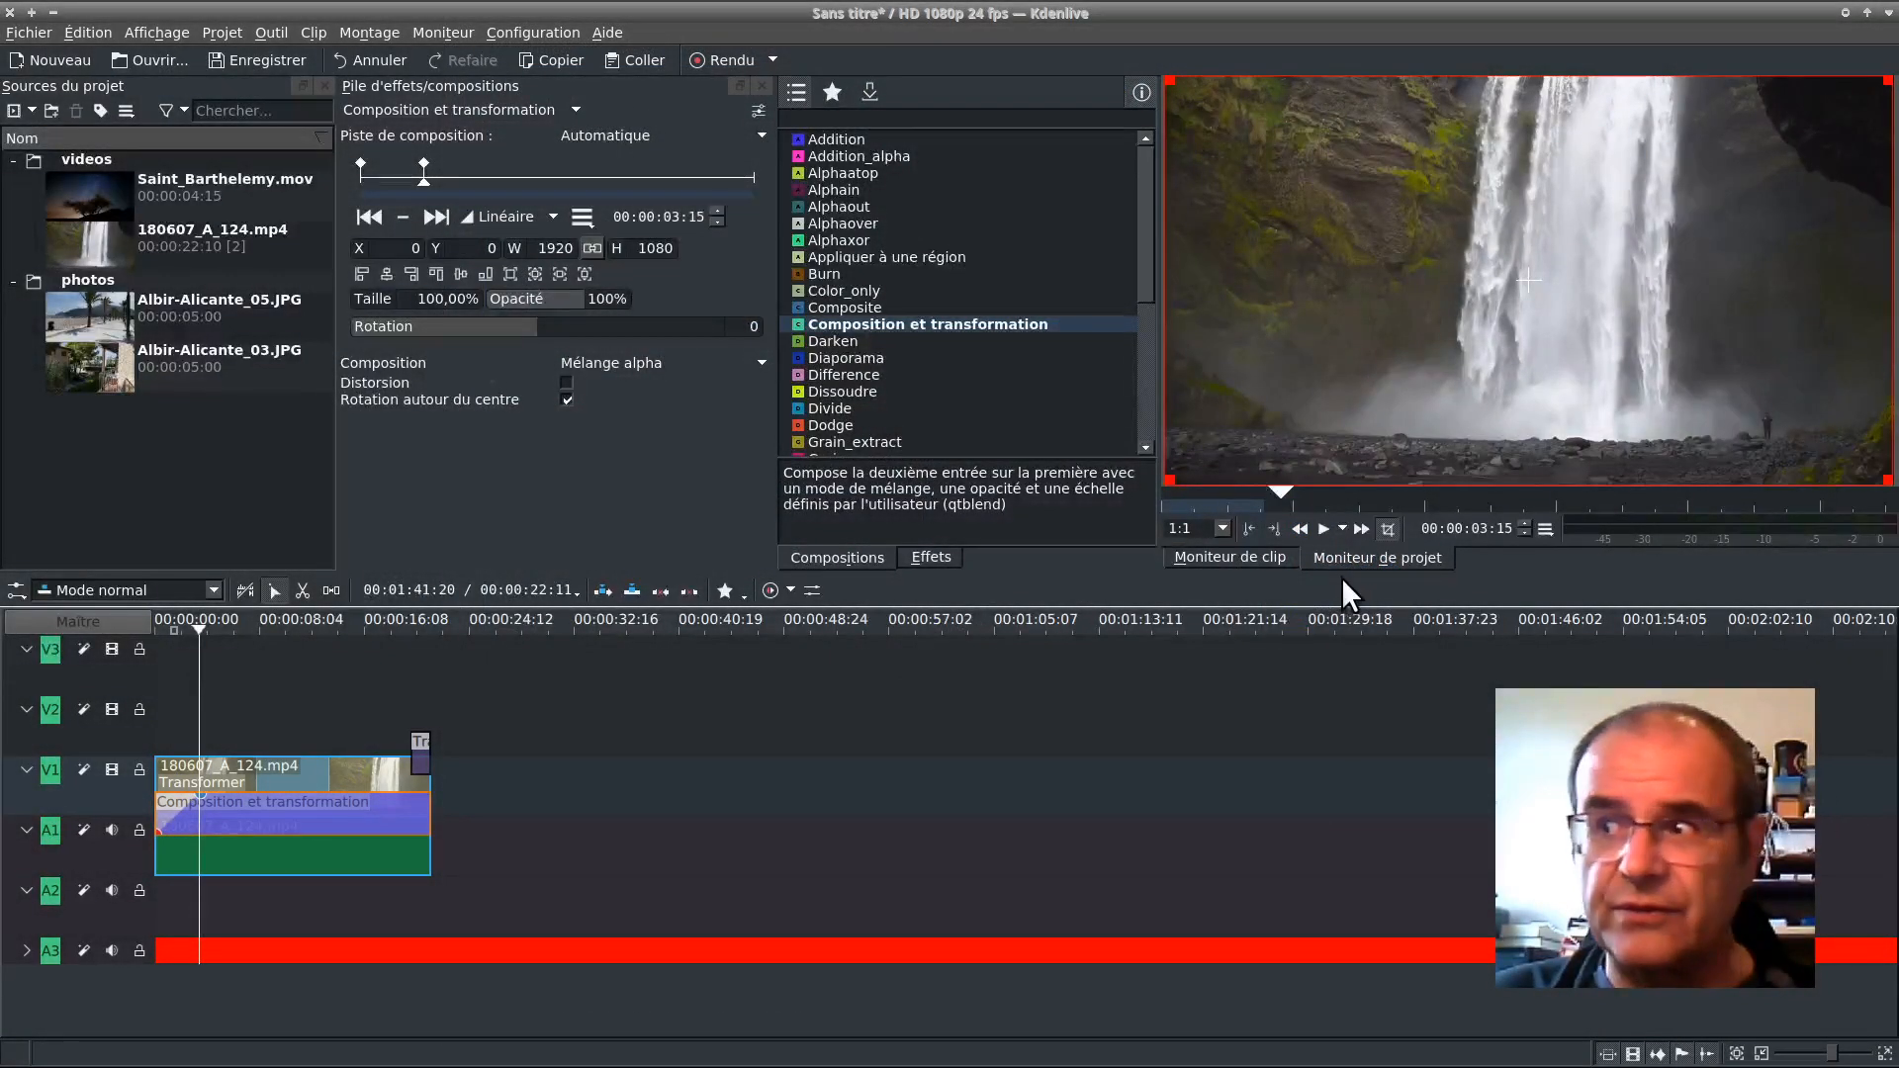
{"action": "left_click", "coordinate": [390, 175]}
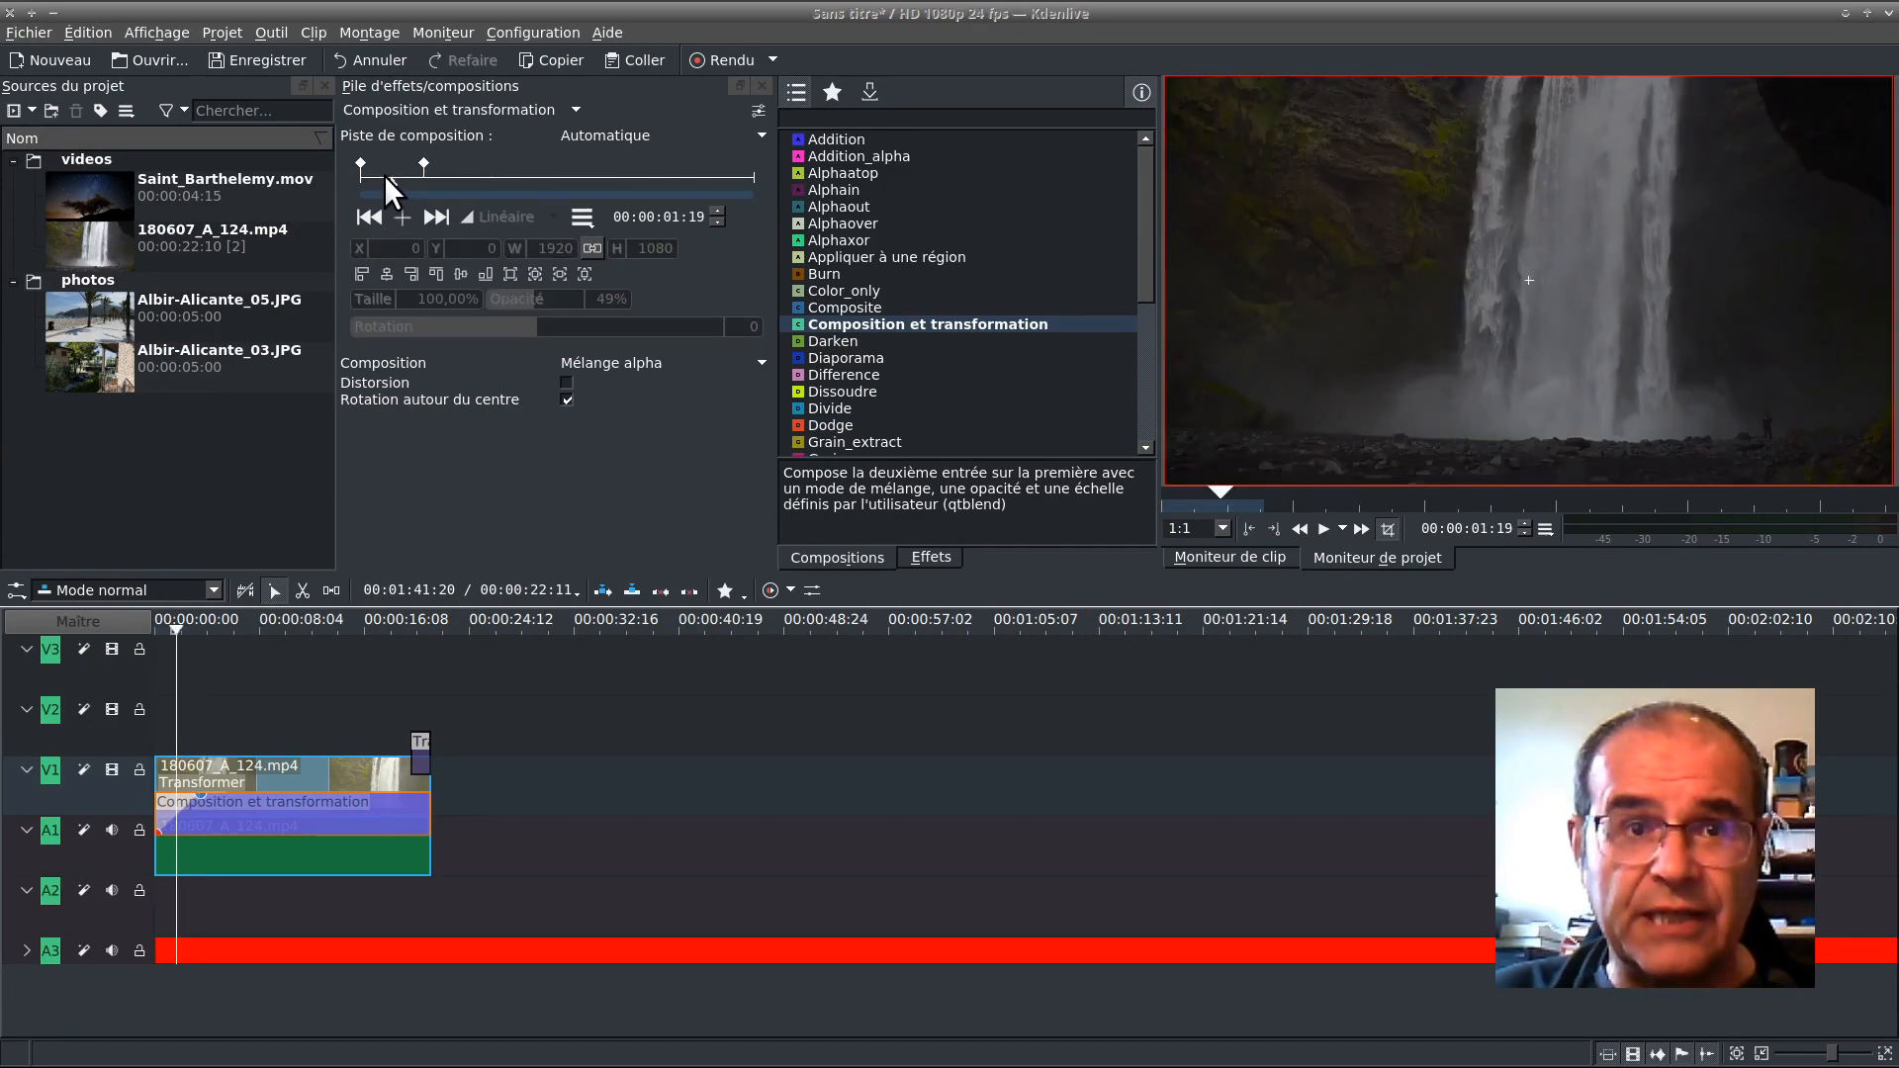
{"action": "left_click", "coordinate": [403, 177]}
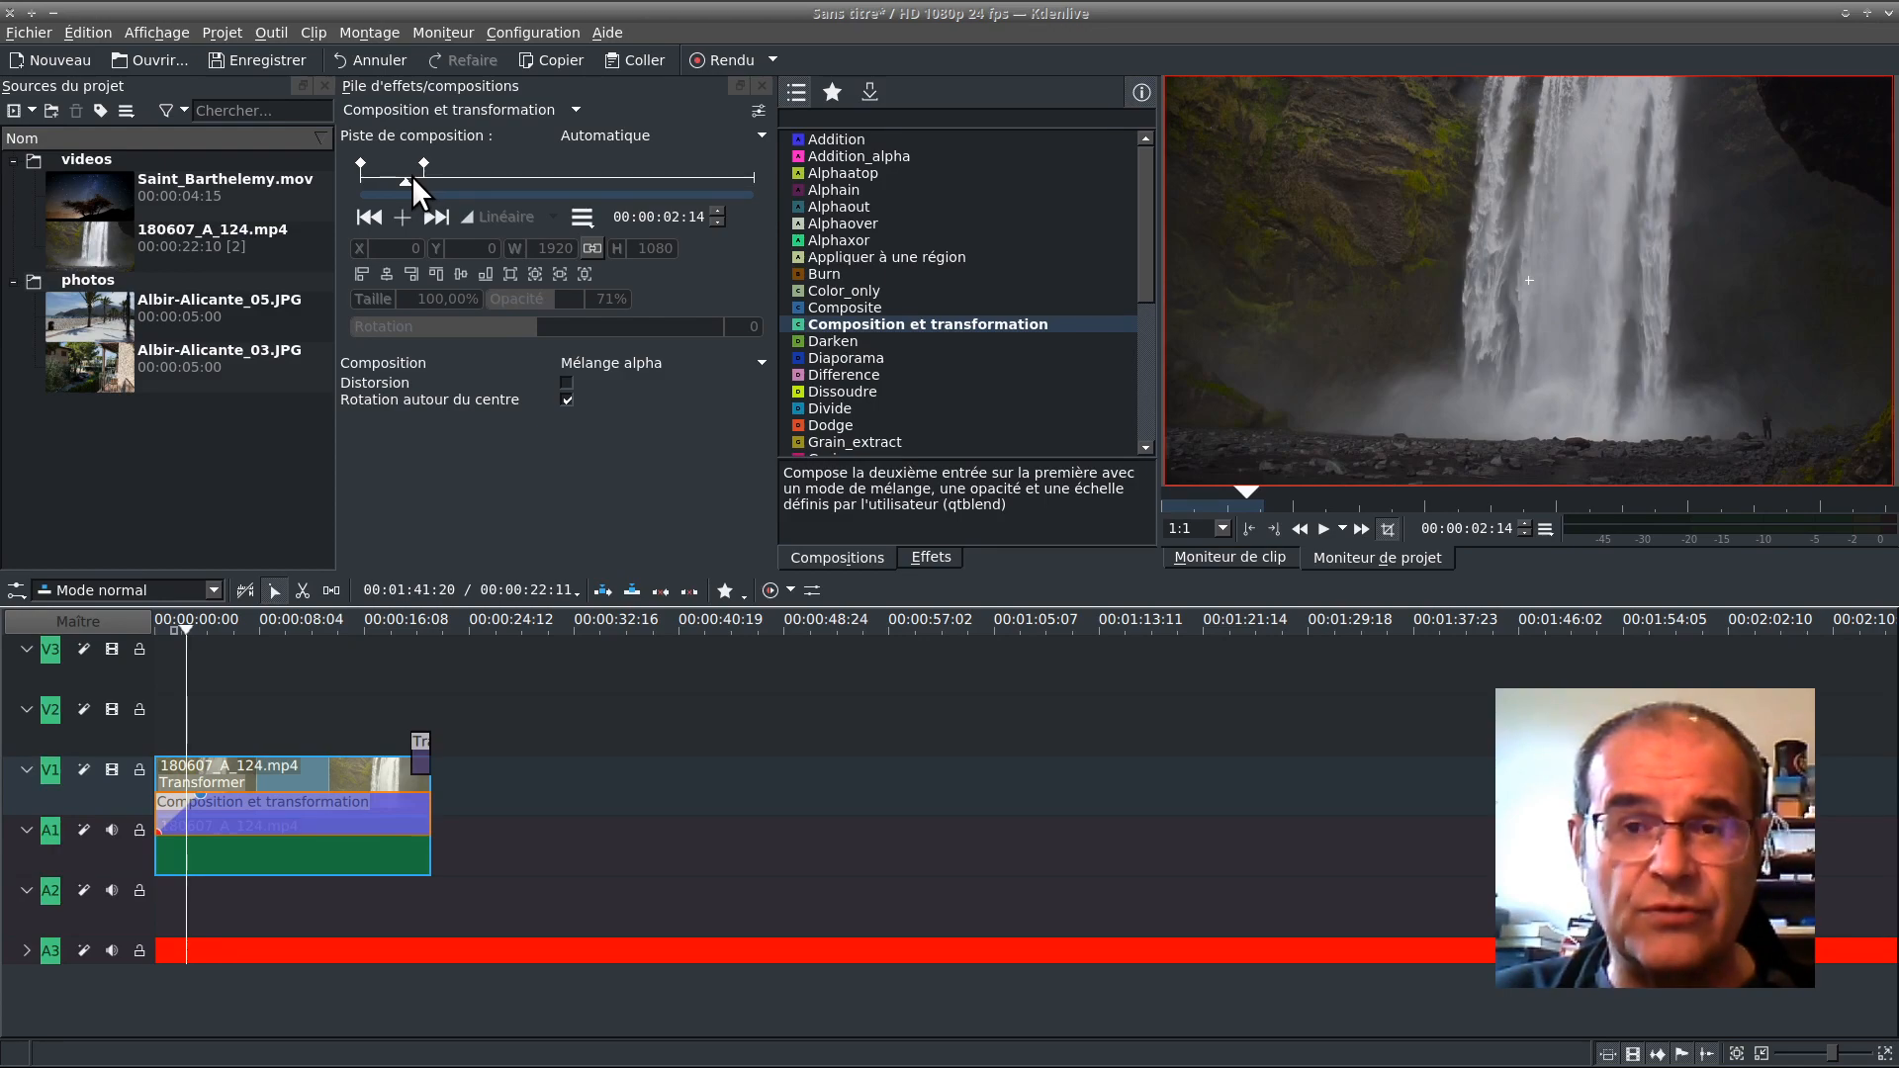
{"action": "left_click", "coordinate": [427, 212]}
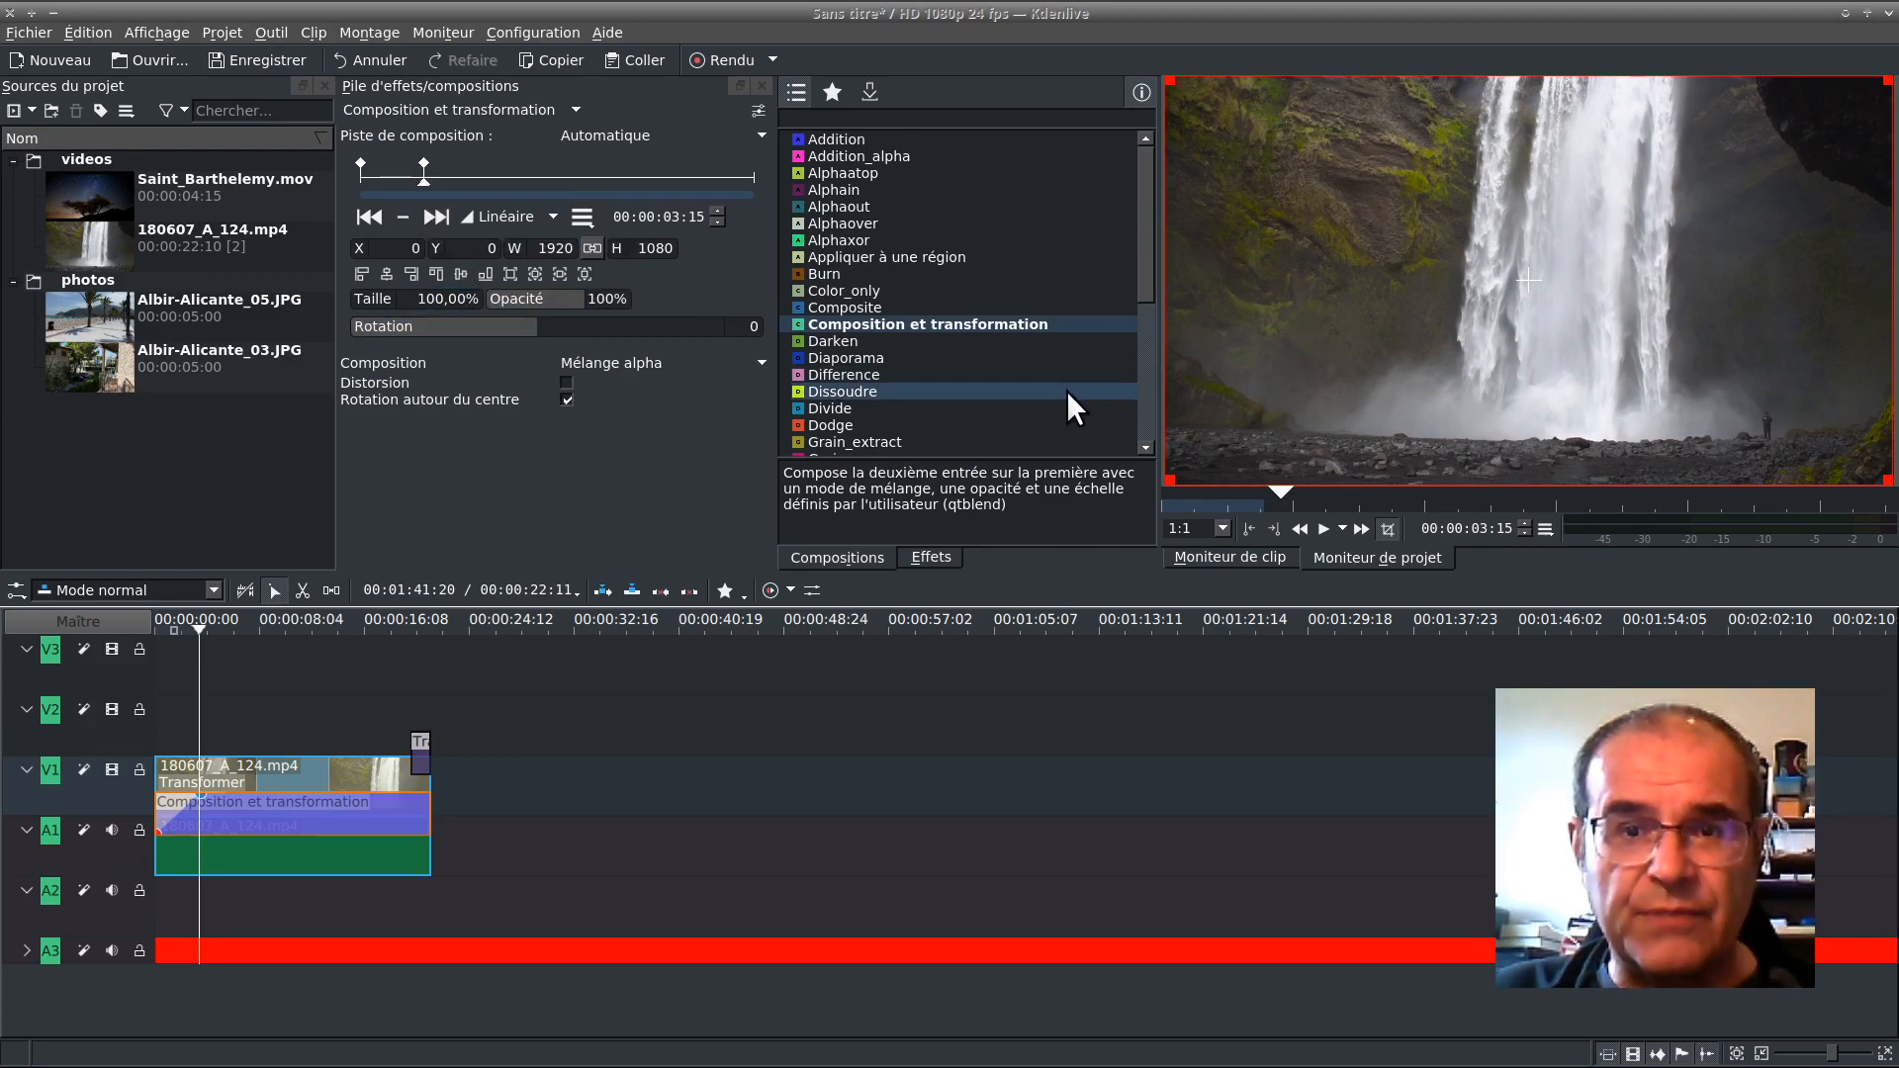
{"action": "left_click", "coordinate": [1229, 558]}
{"action": "left_click", "coordinate": [1385, 560]}
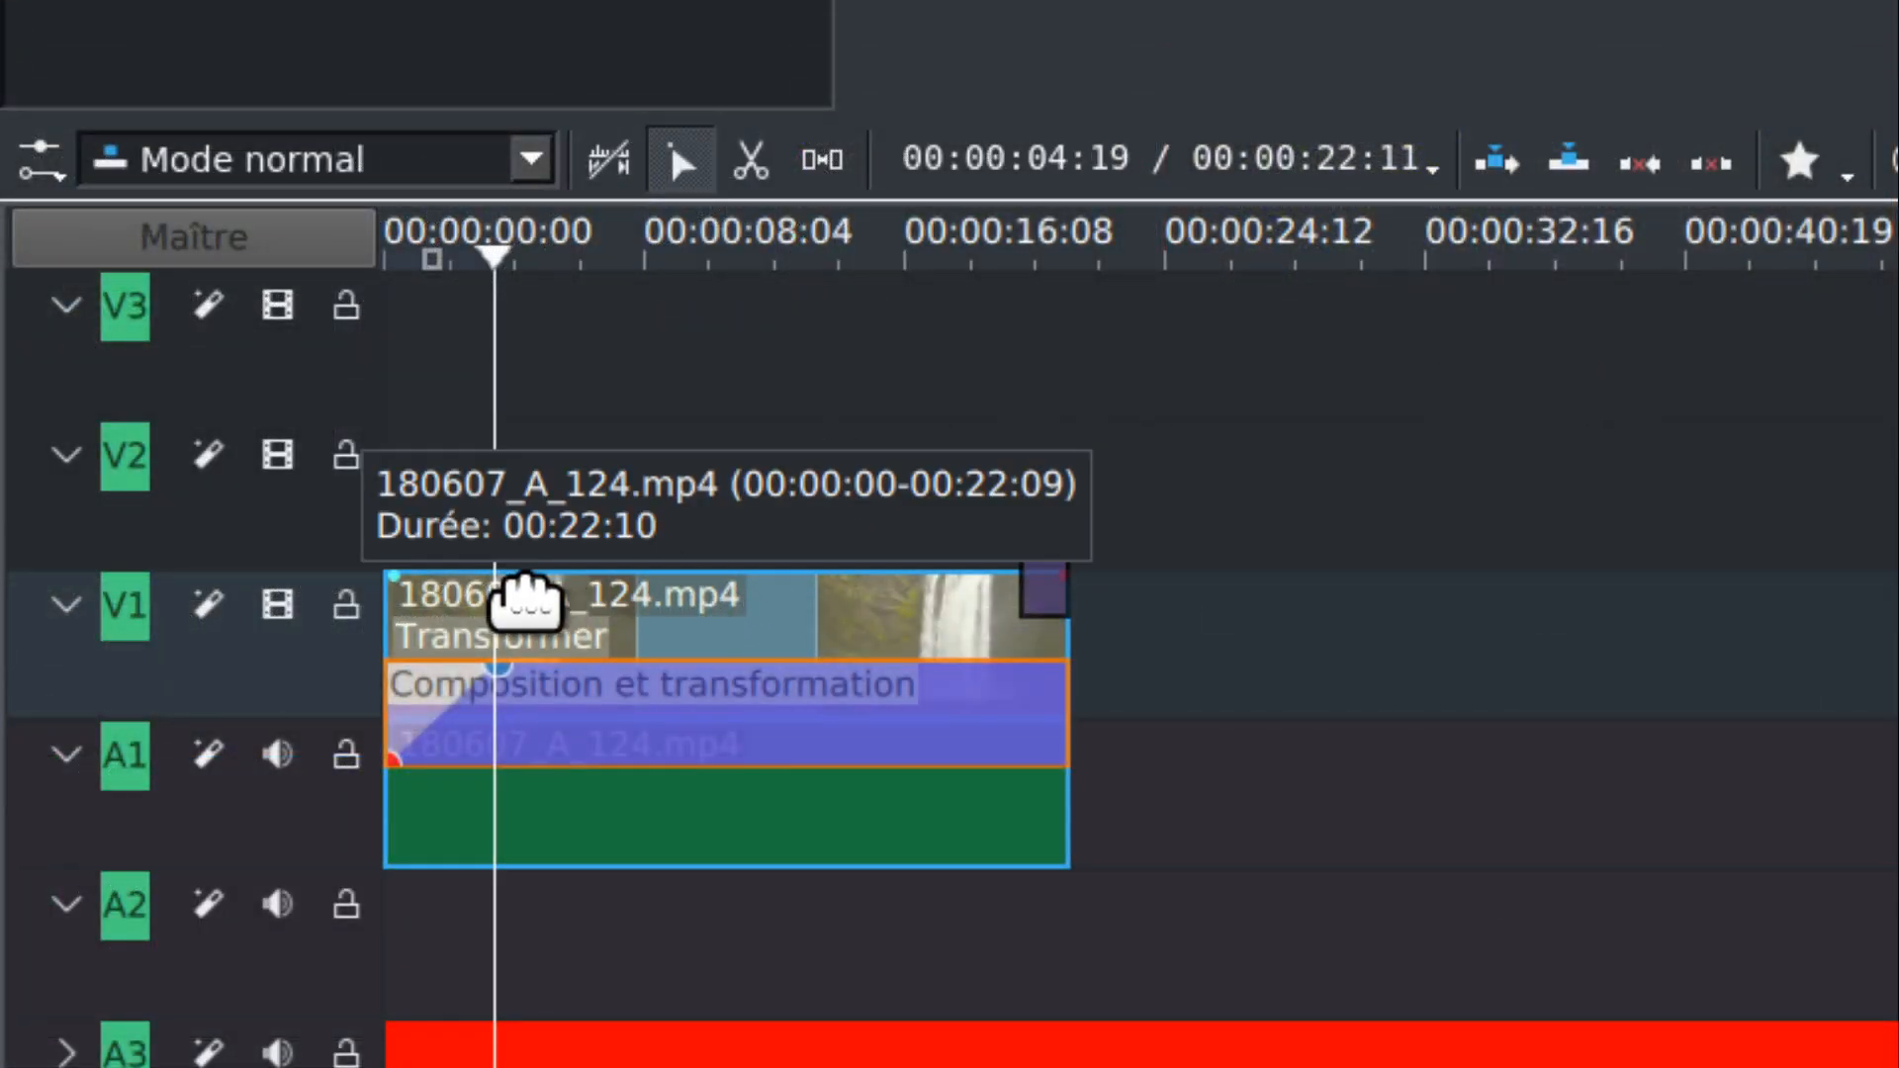
- Examine the insert, delete, channel and thumbnail commands offered for video track V3, and leave them unused
{"action": "right_click", "coordinate": [249, 396]}
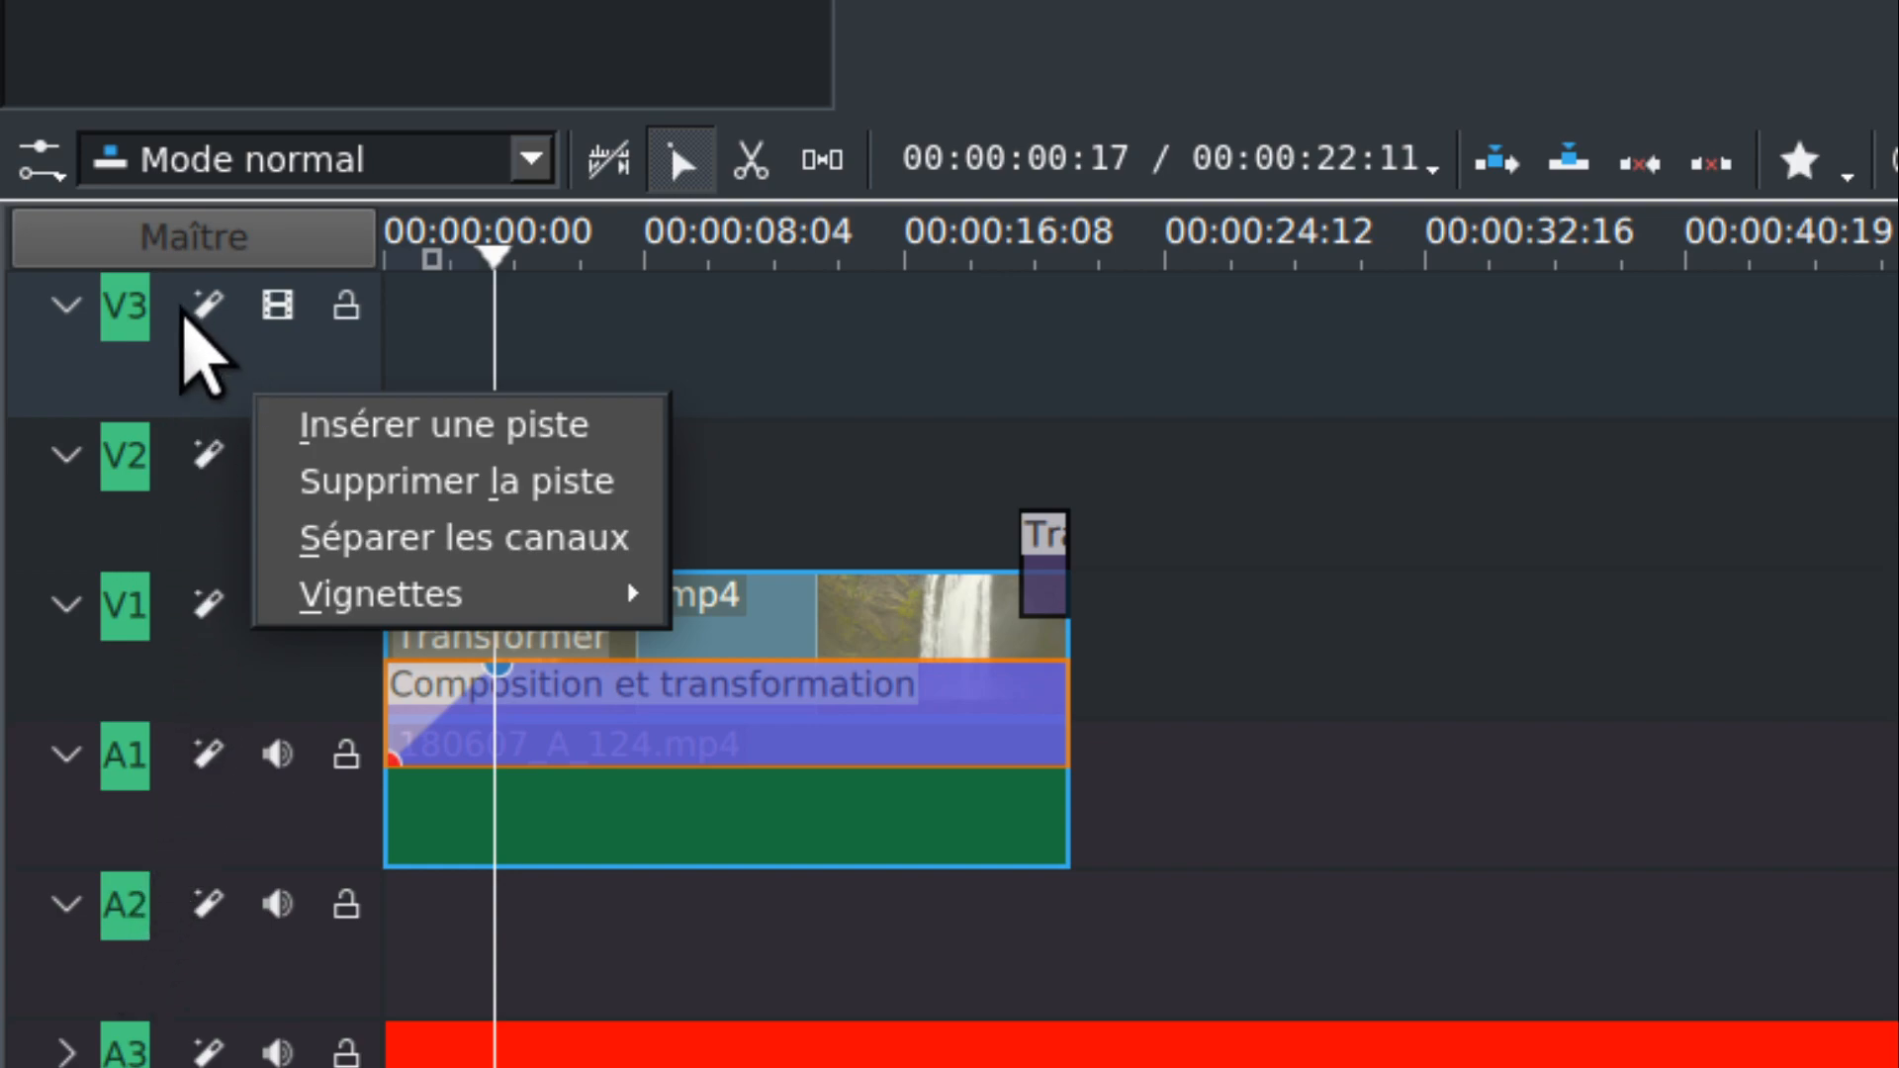
{"action": "left_click", "coordinate": [191, 368]}
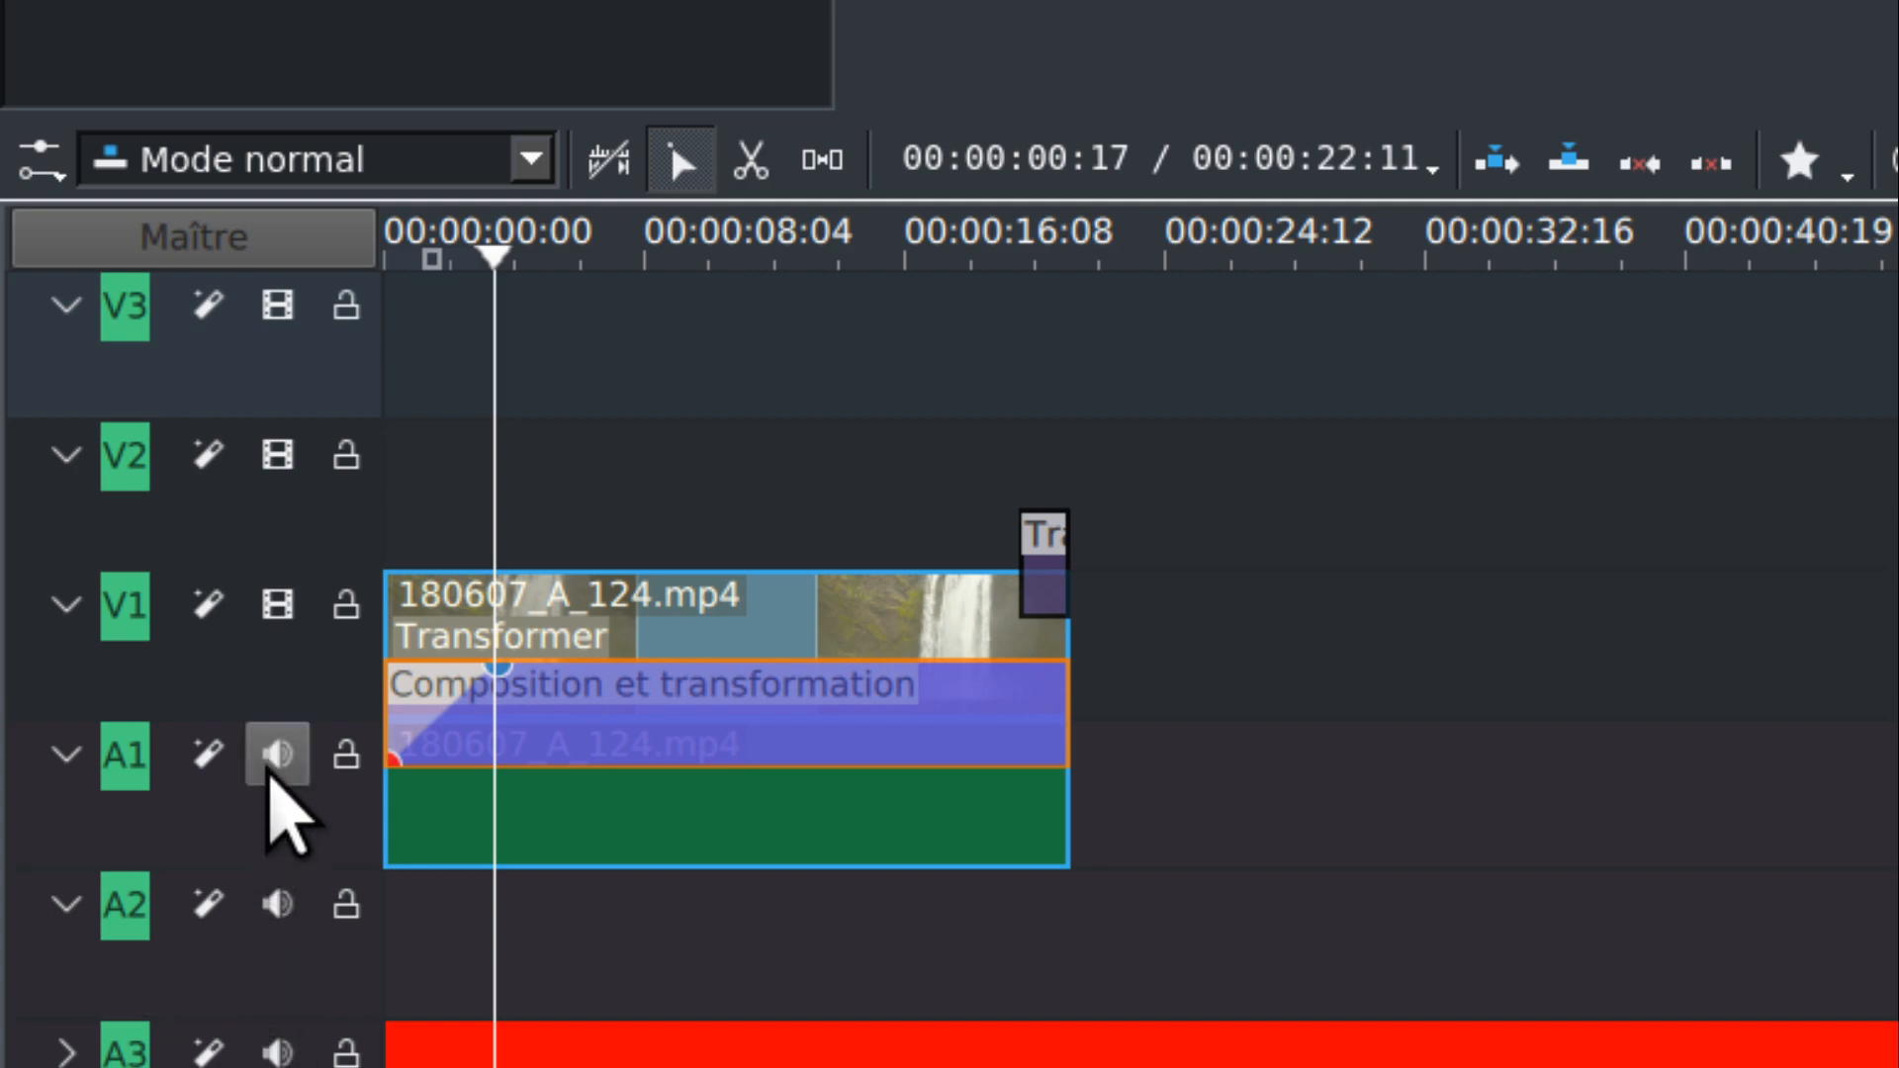
{"action": "left_click", "coordinate": [278, 605]}
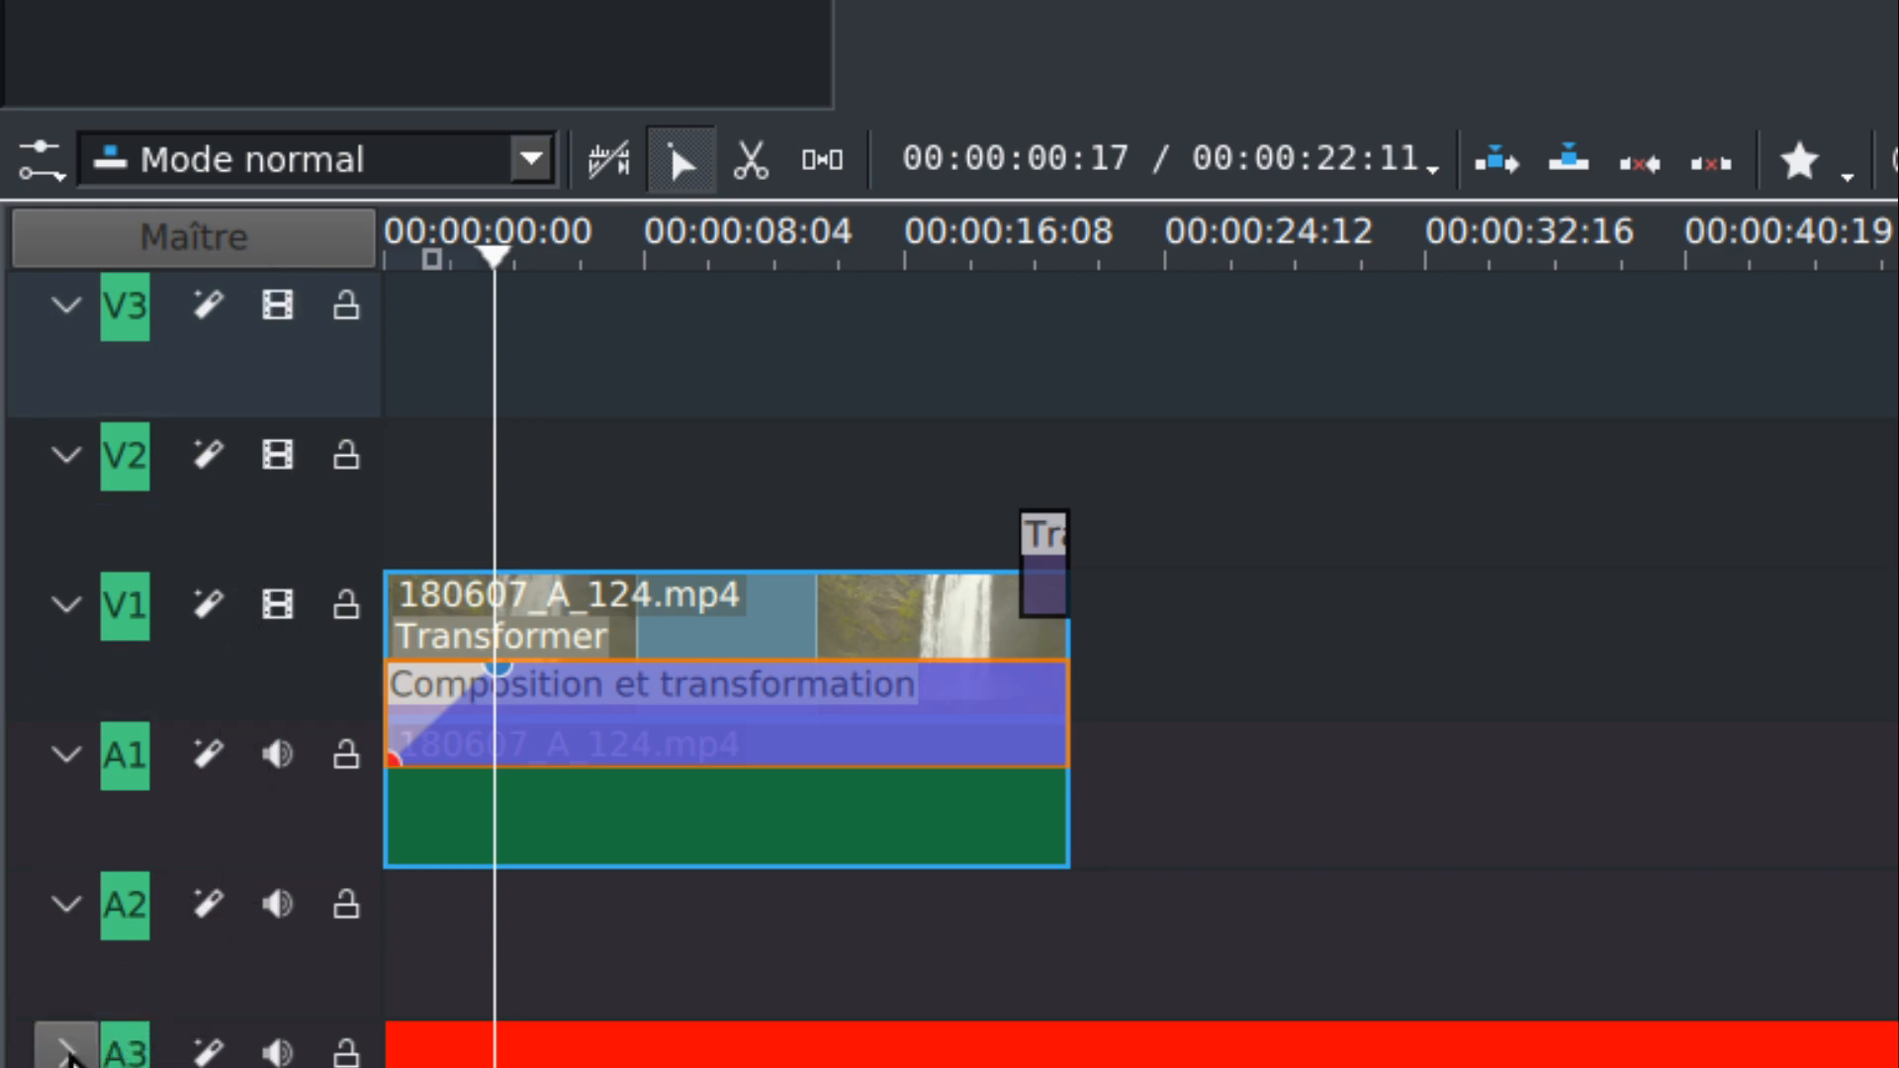
- Collapse audio track A2, and try collapsing and re-expanding tracks A1, V1 and V2
{"action": "left_click", "coordinate": [65, 903]}
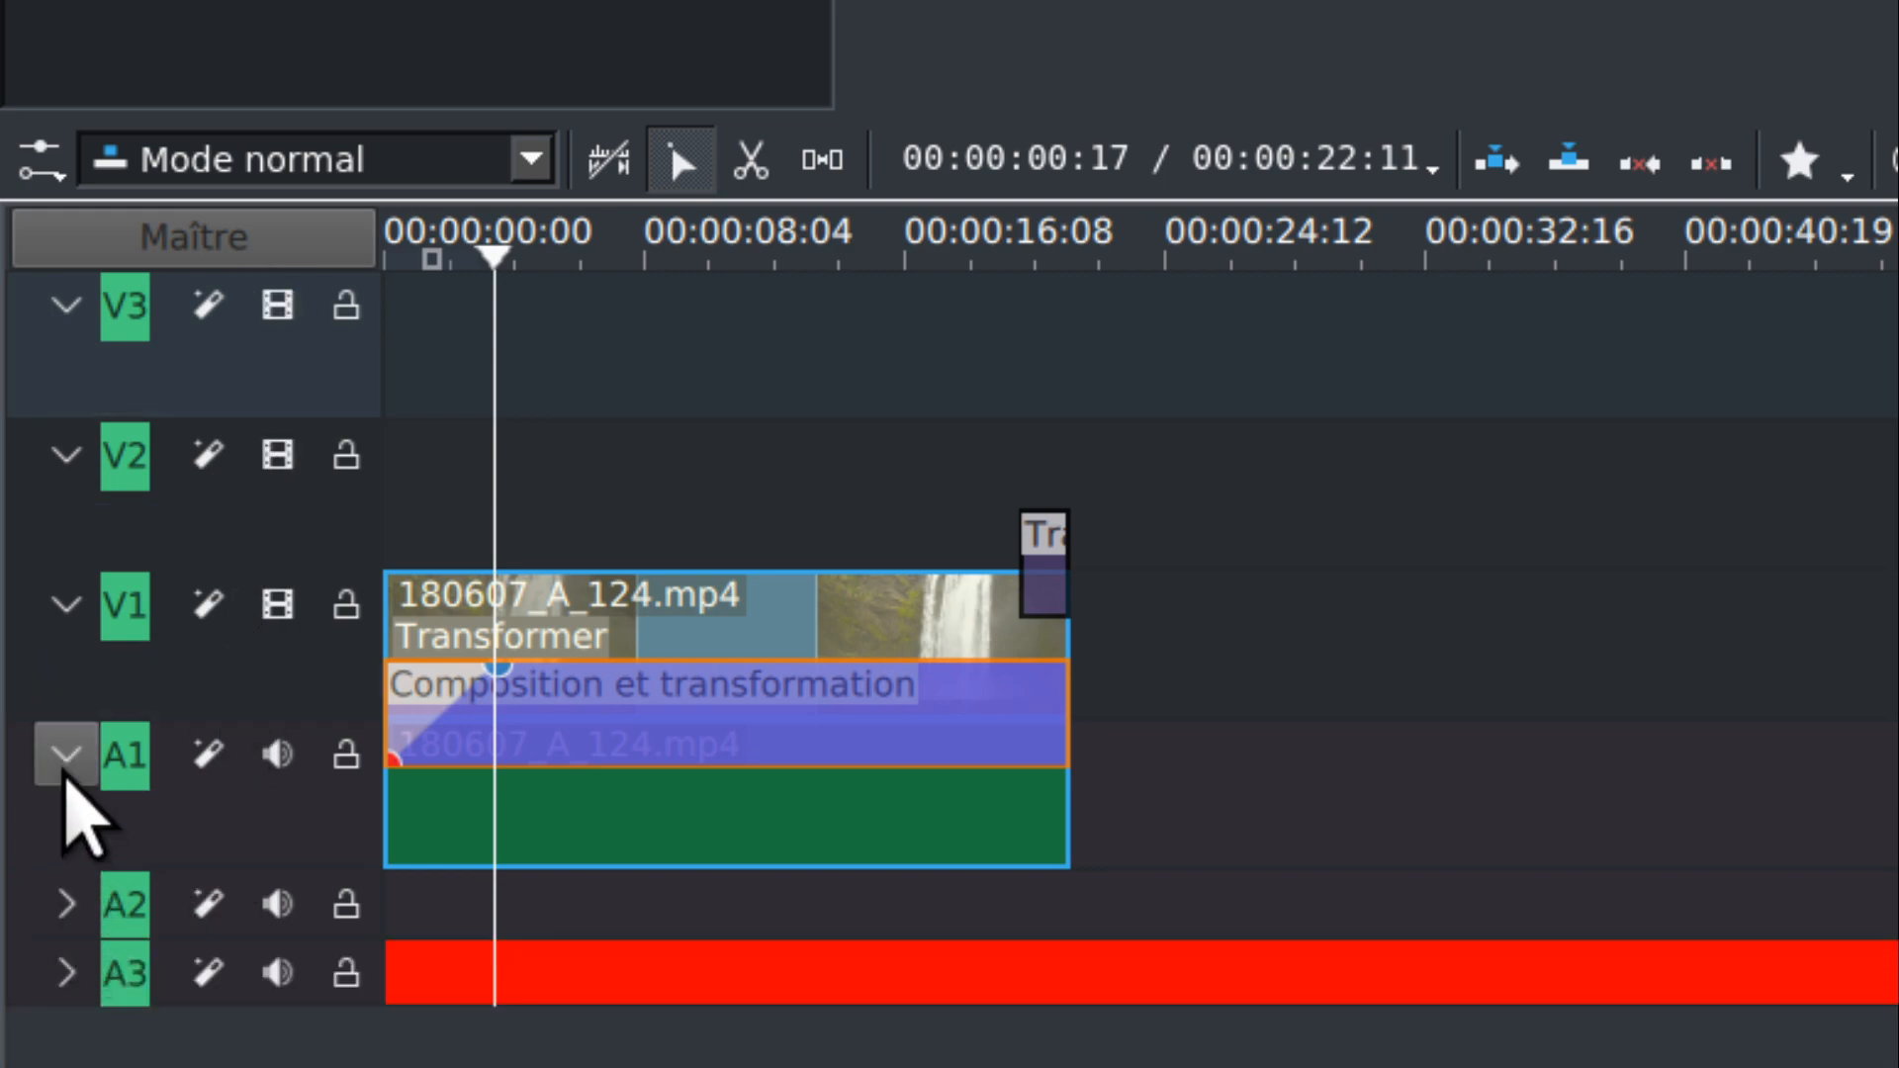
{"action": "left_click", "coordinate": [65, 757]}
{"action": "left_click", "coordinate": [63, 756]}
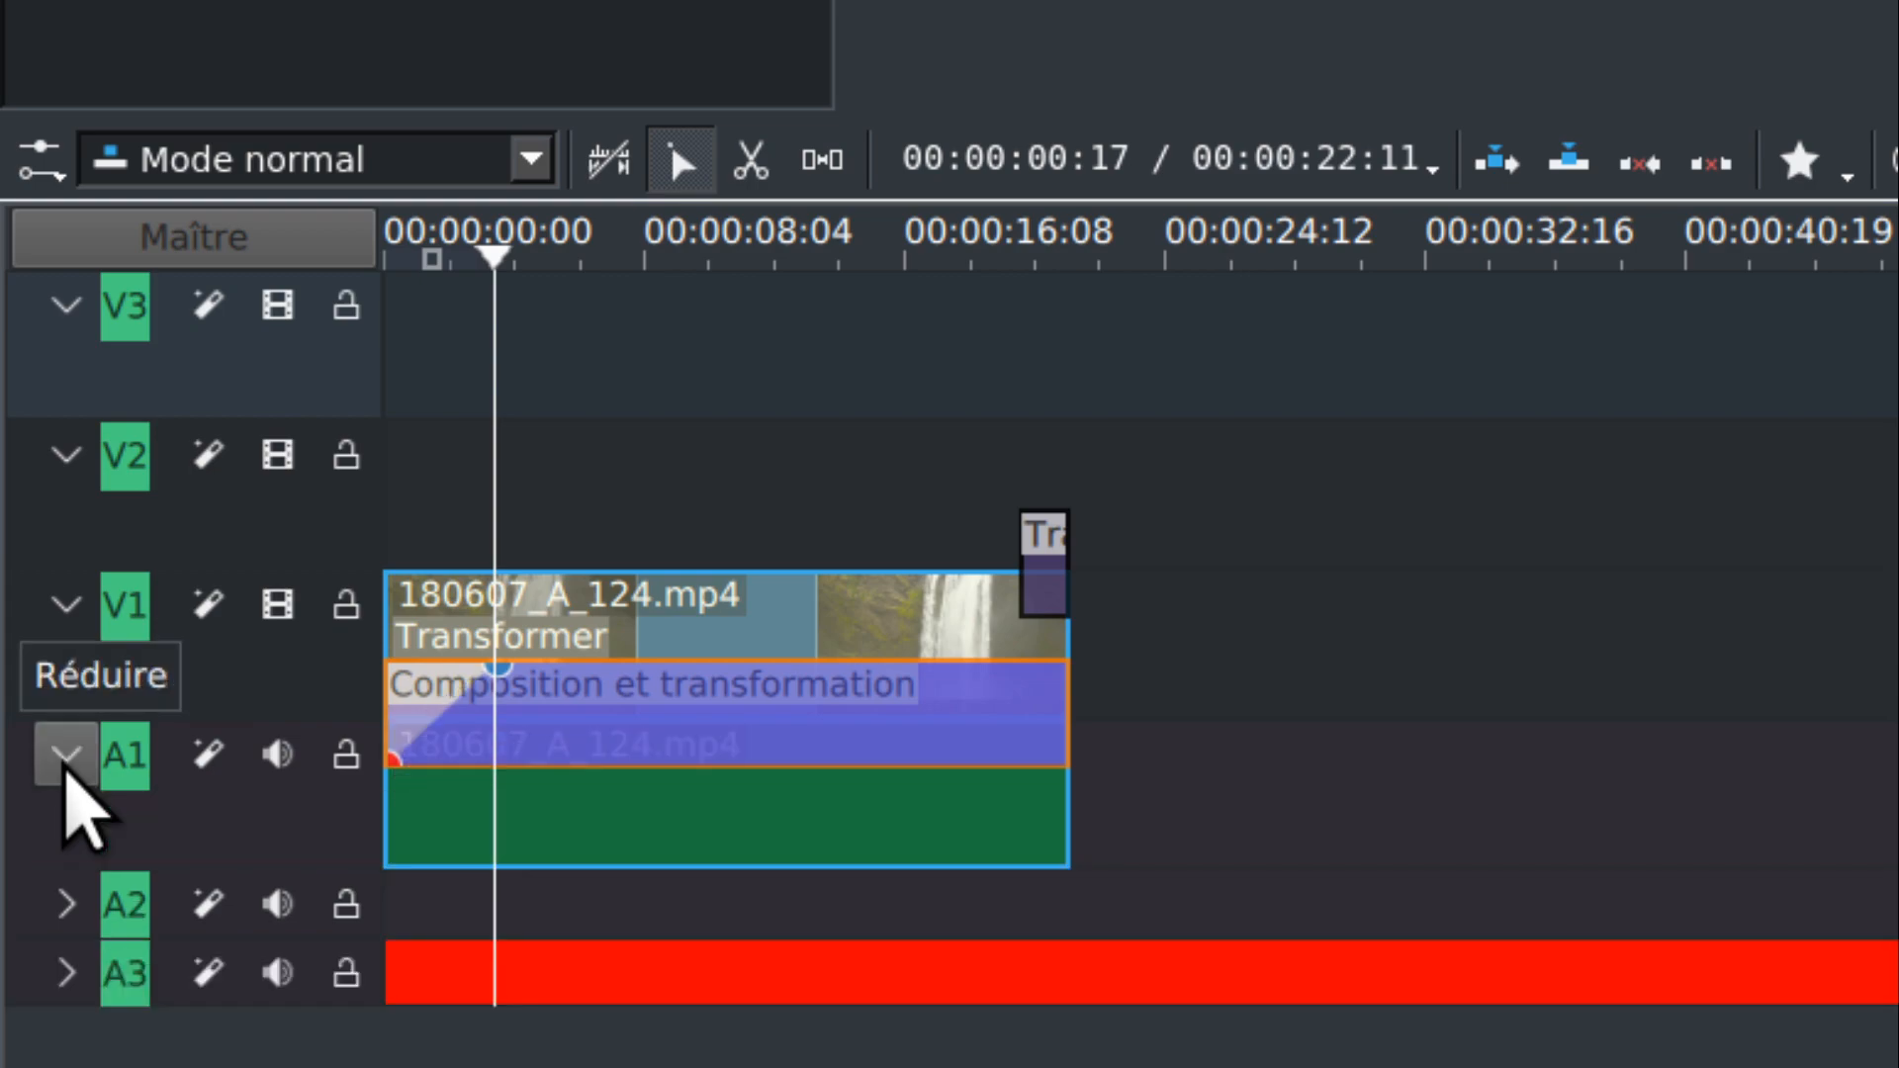
{"action": "left_click", "coordinate": [65, 604]}
{"action": "left_click", "coordinate": [65, 605]}
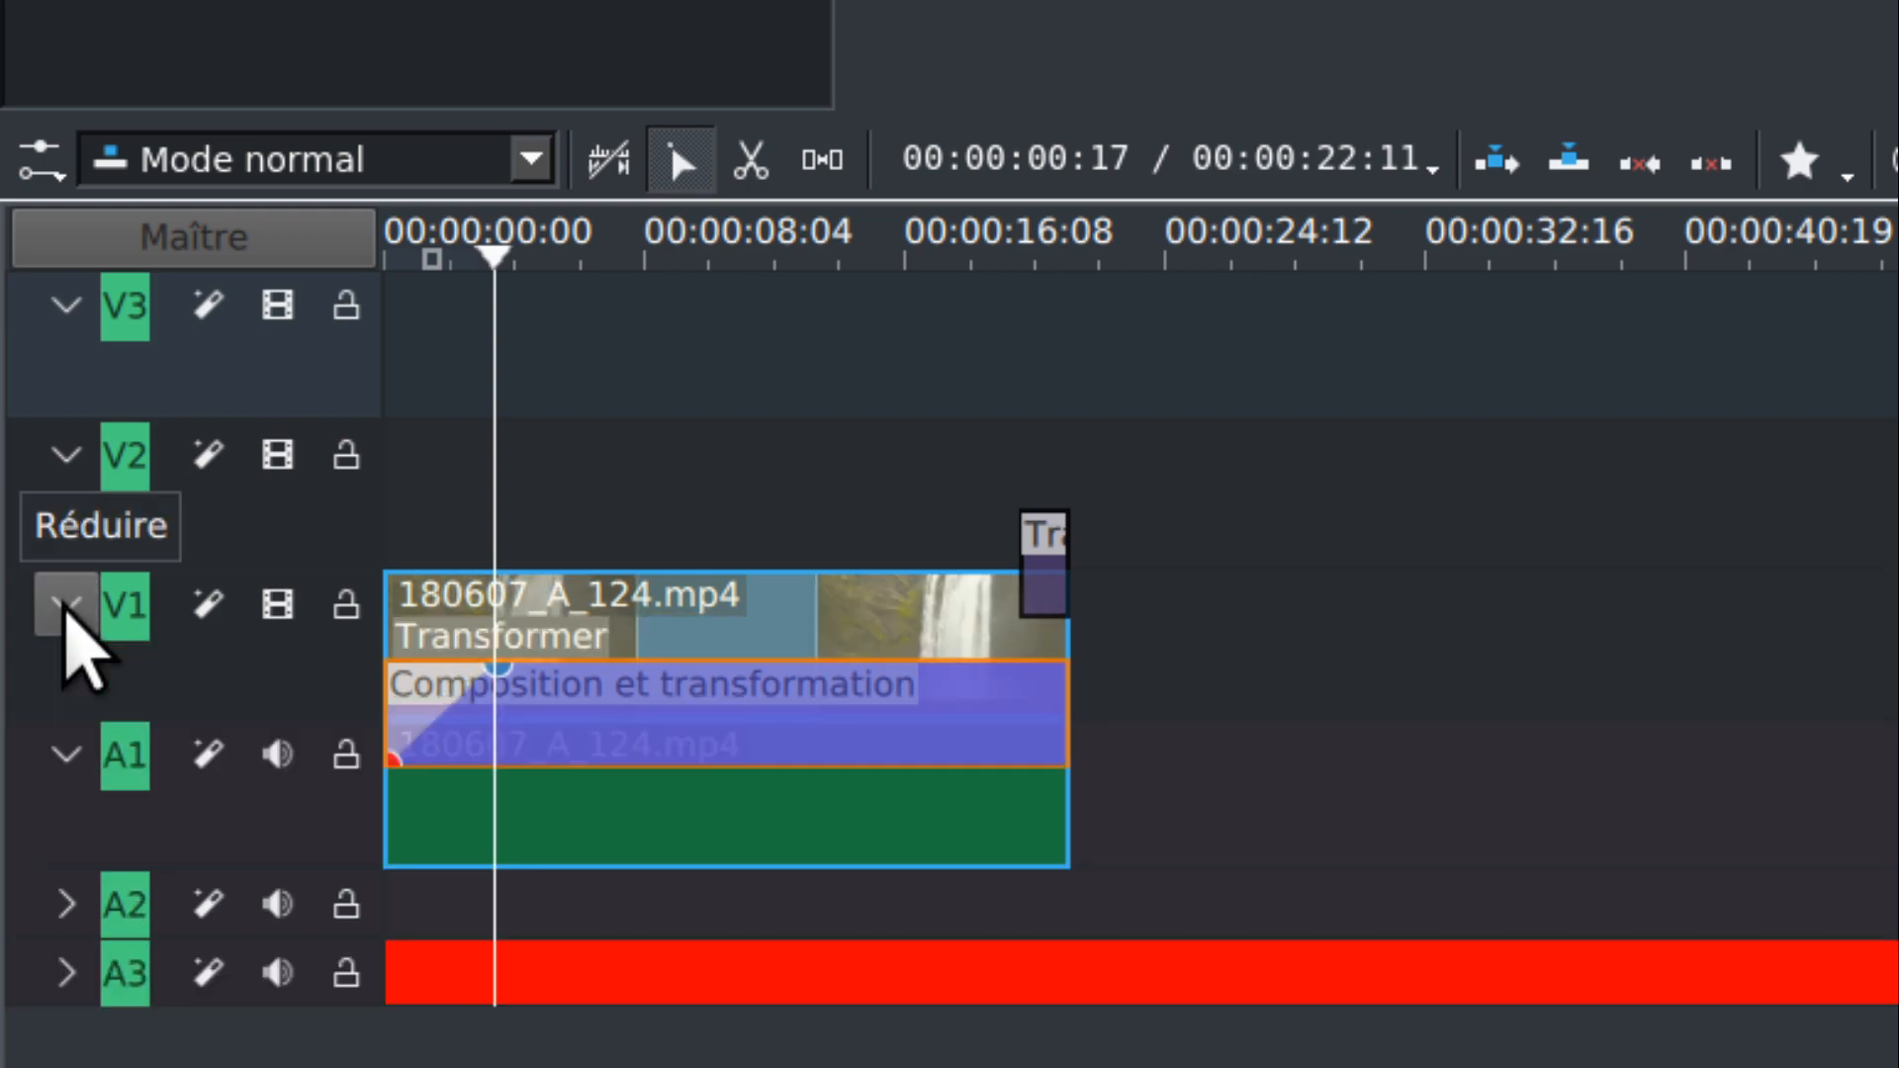
{"action": "left_click", "coordinate": [70, 453]}
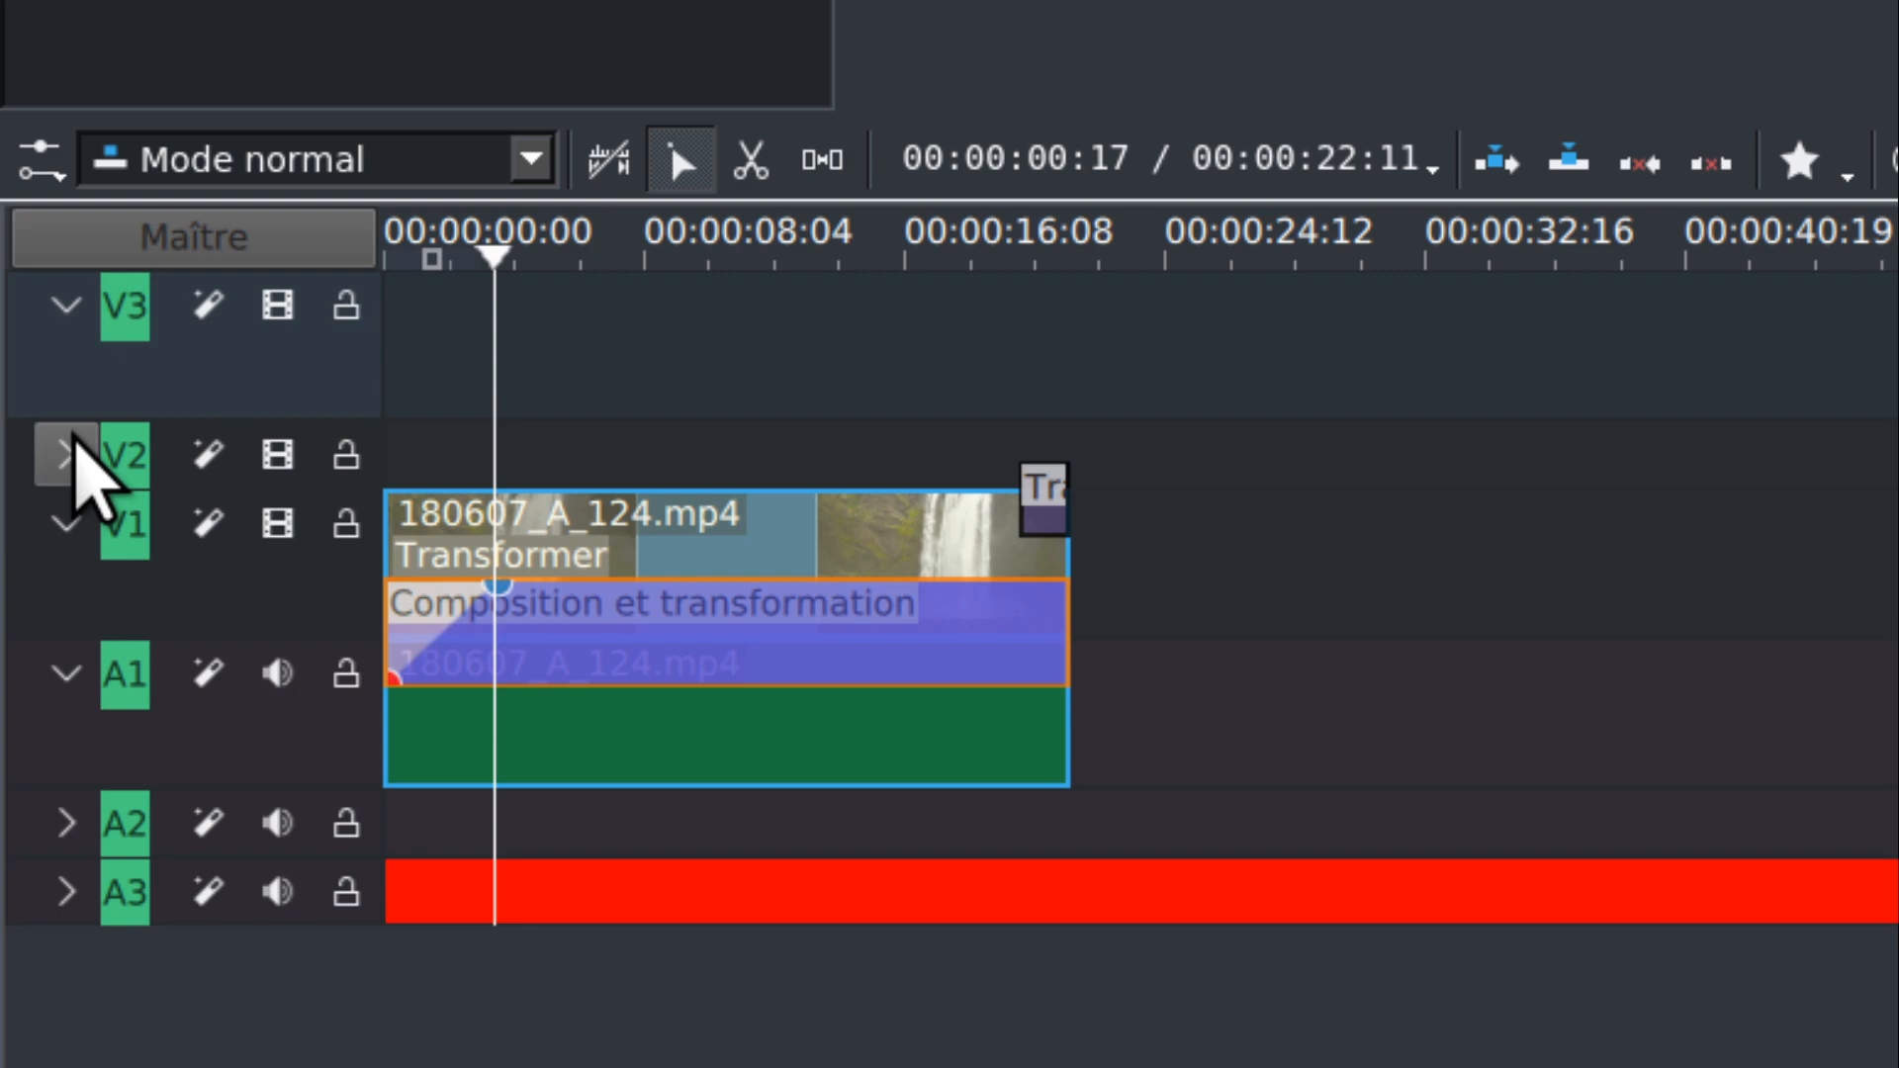
{"action": "left_click", "coordinate": [71, 450]}
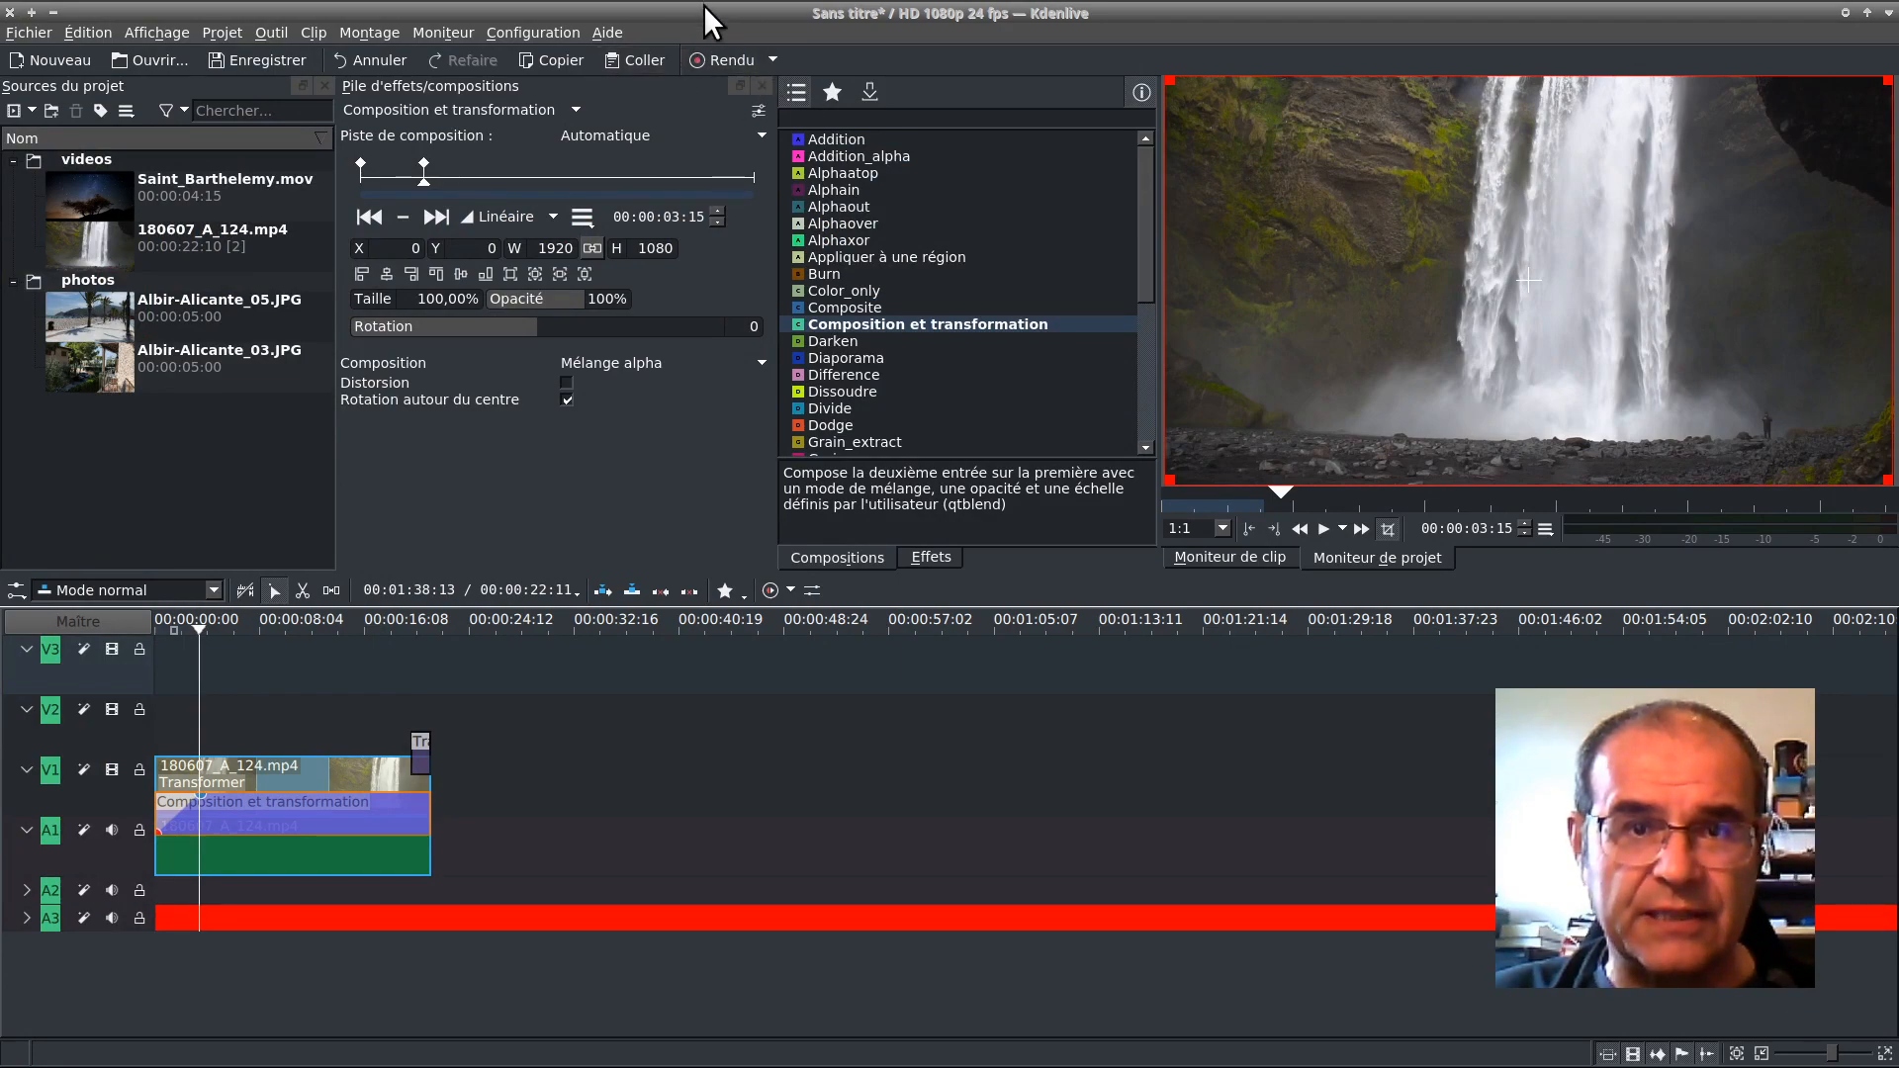
- Examine the project rendering settings, including the output file location and the available formats, and close them without rendering
{"action": "left_click", "coordinate": [718, 59]}
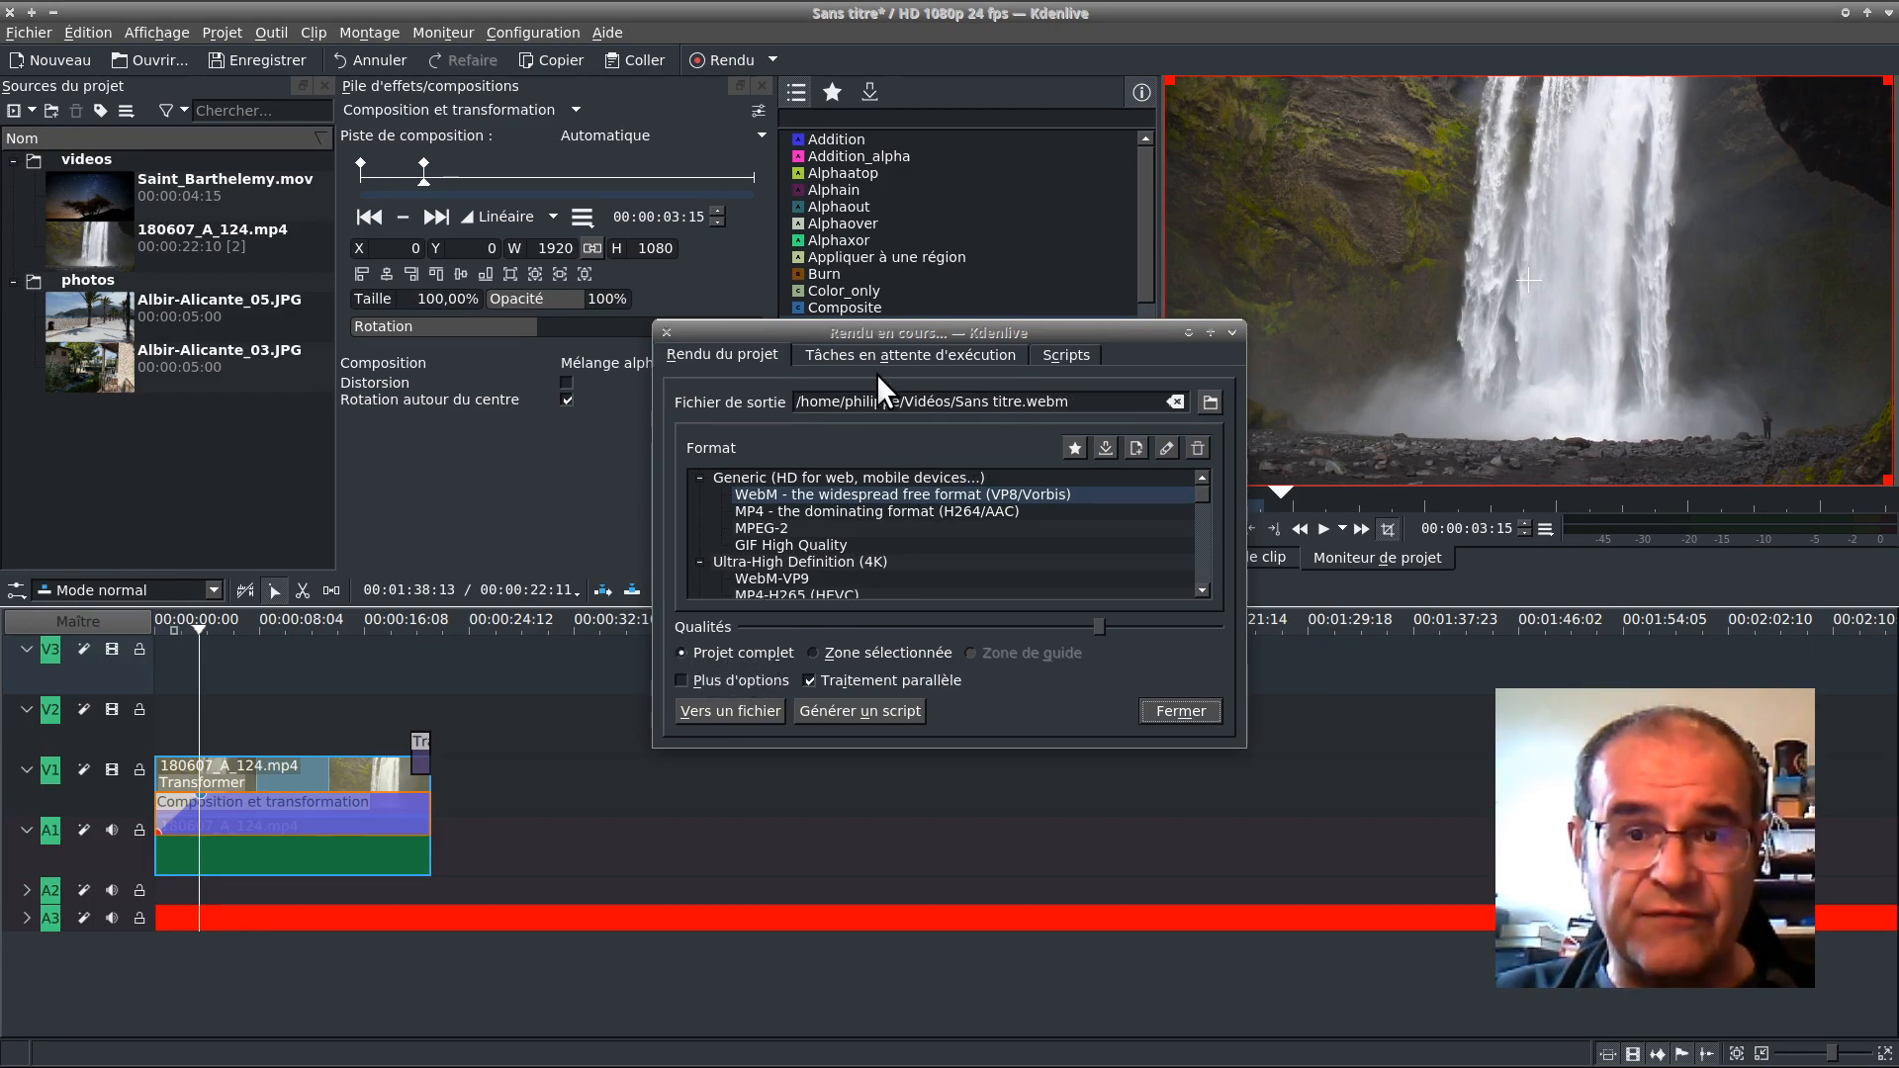
{"action": "left_click", "coordinate": [1208, 401]}
{"action": "left_click", "coordinate": [1216, 737]}
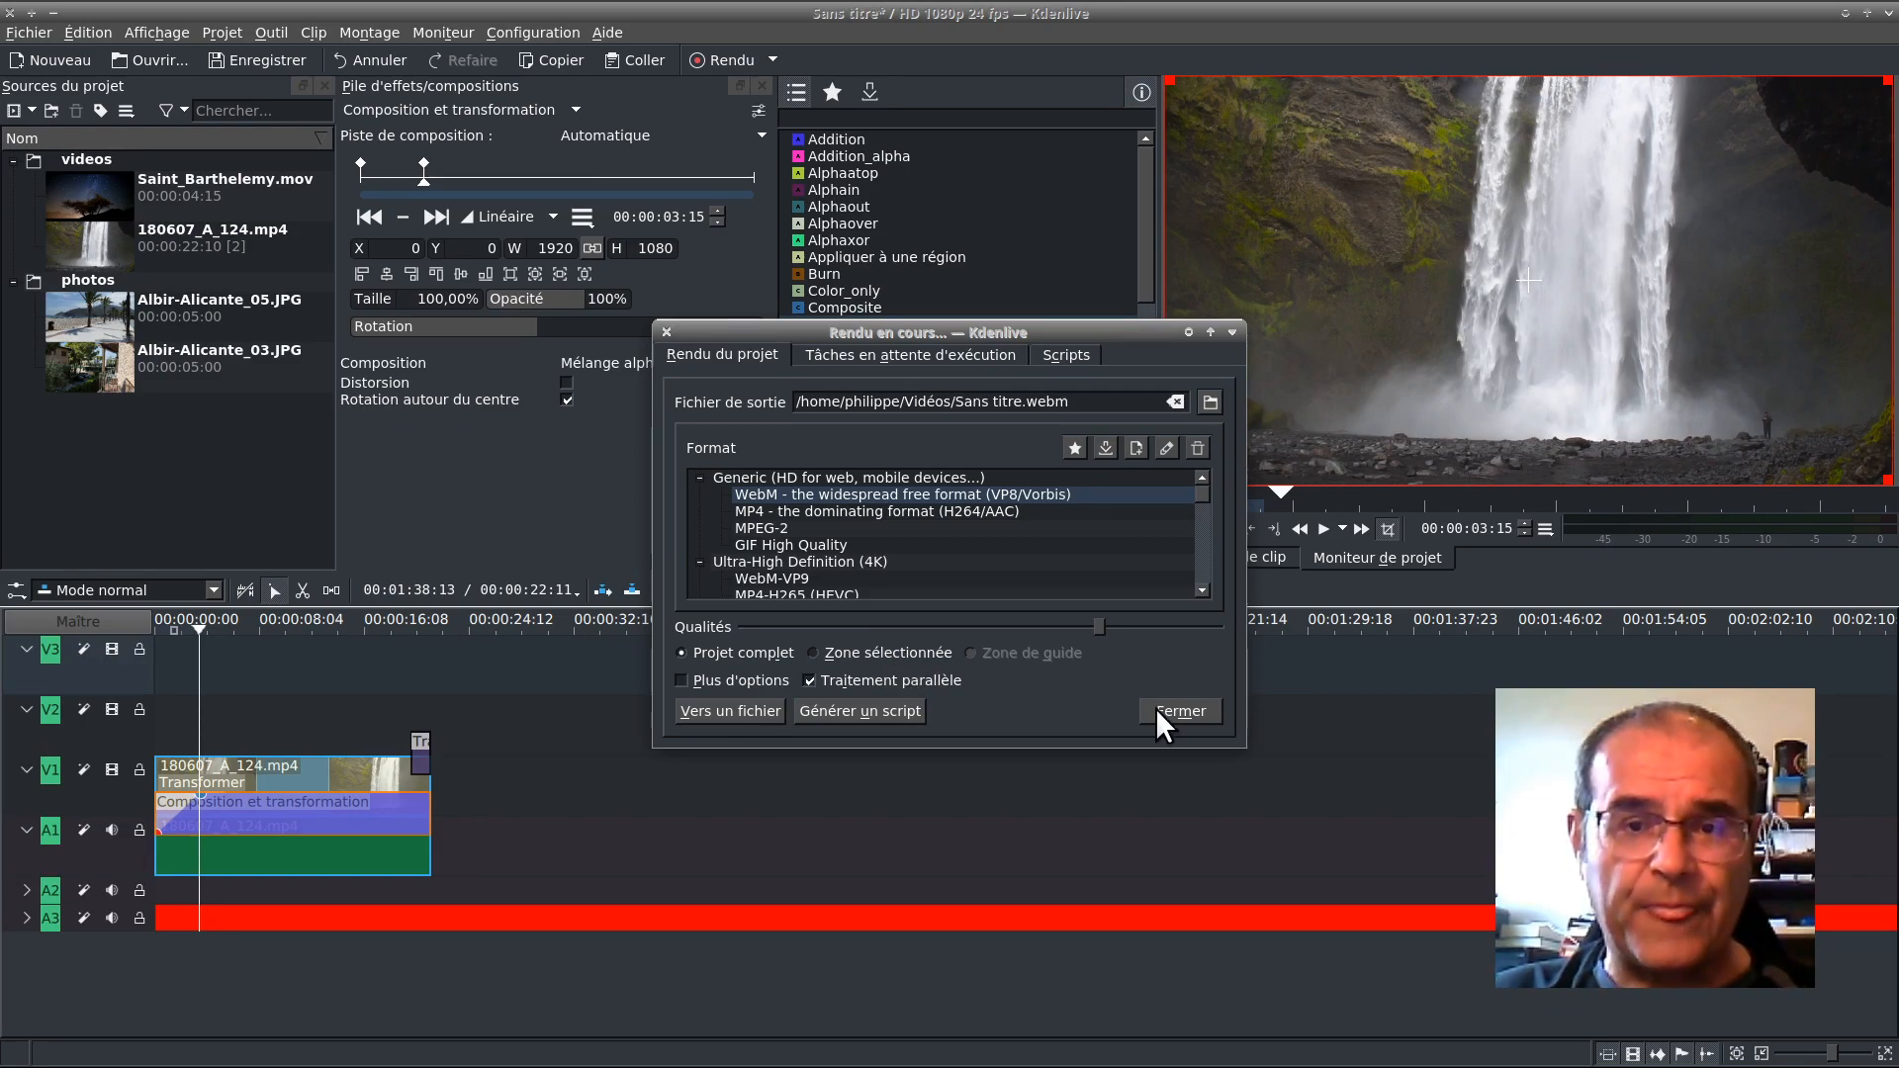
{"action": "left_click", "coordinate": [1180, 710]}
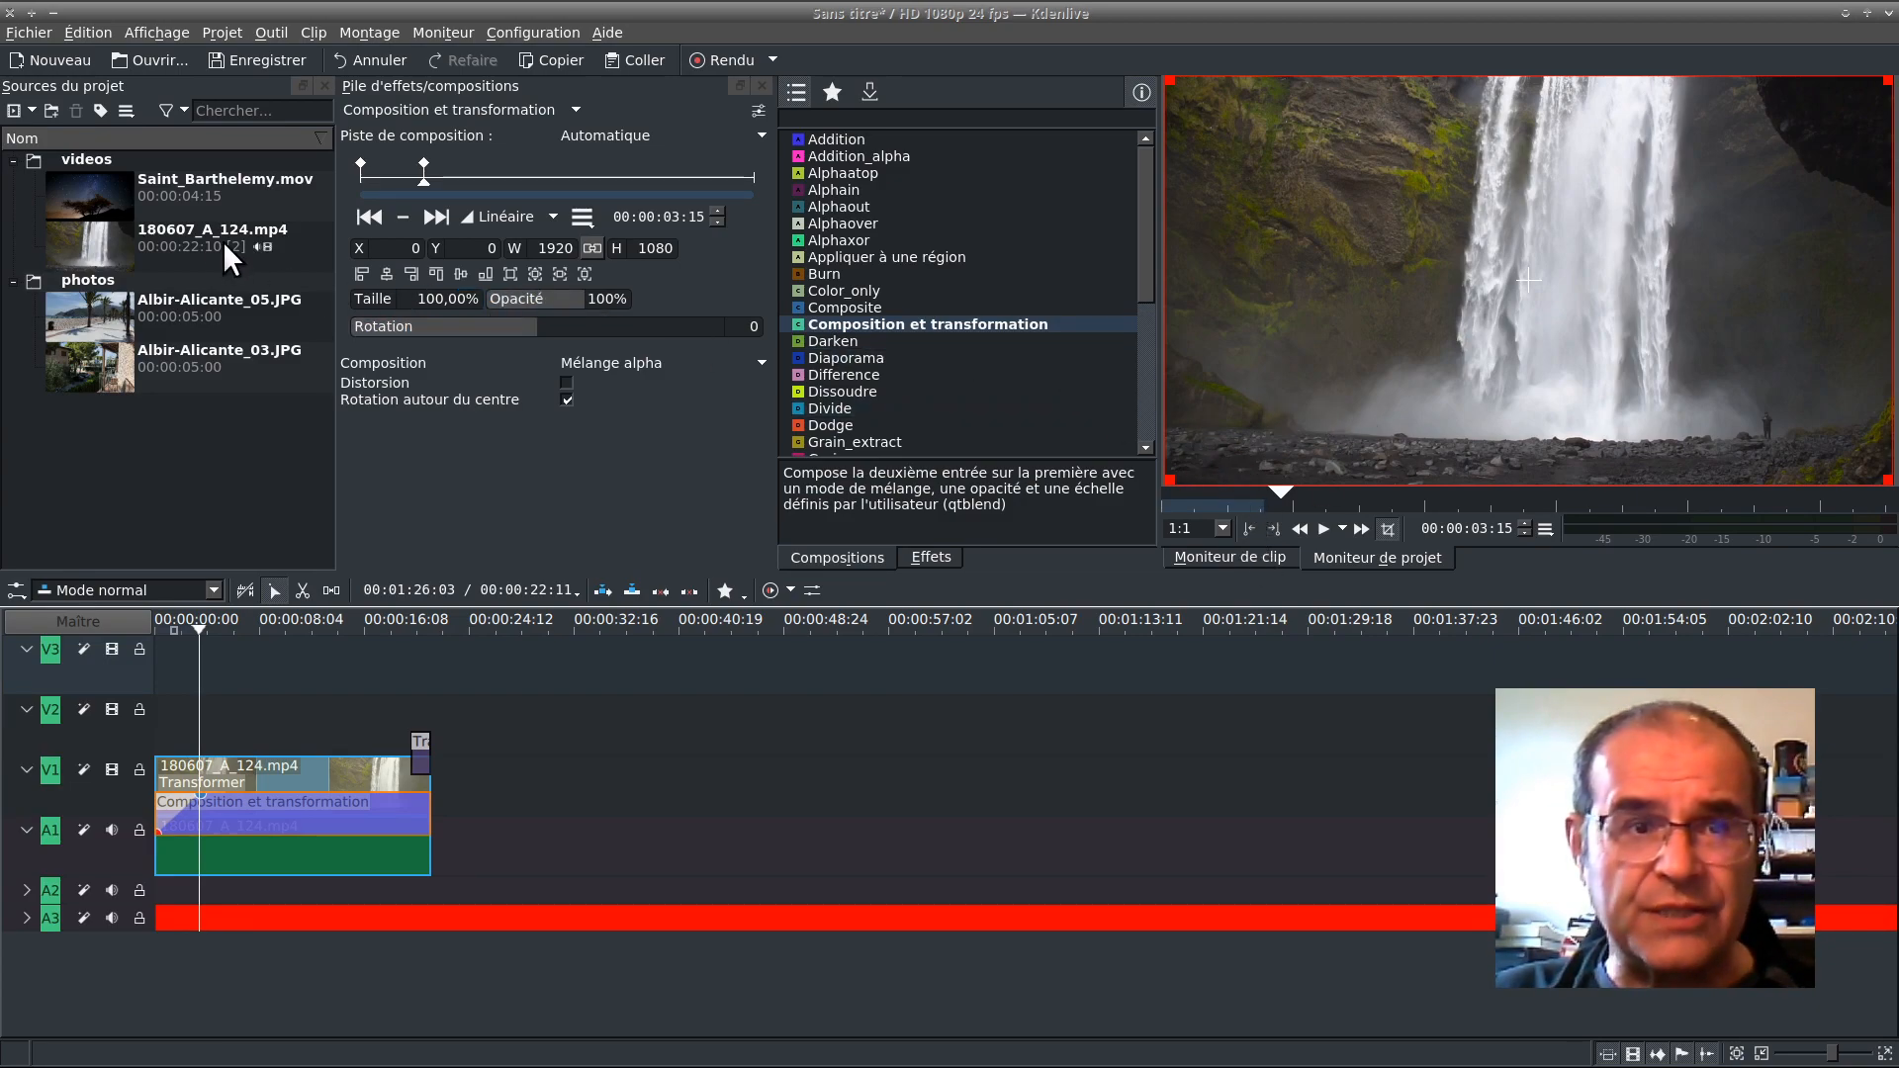
- Place Saint_Barthelemy.mov on track V2 overlapping the end of the 180607_A_124.mp4 clip, and play the project from shortly before the transition
{"action": "left_click", "coordinate": [164, 193]}
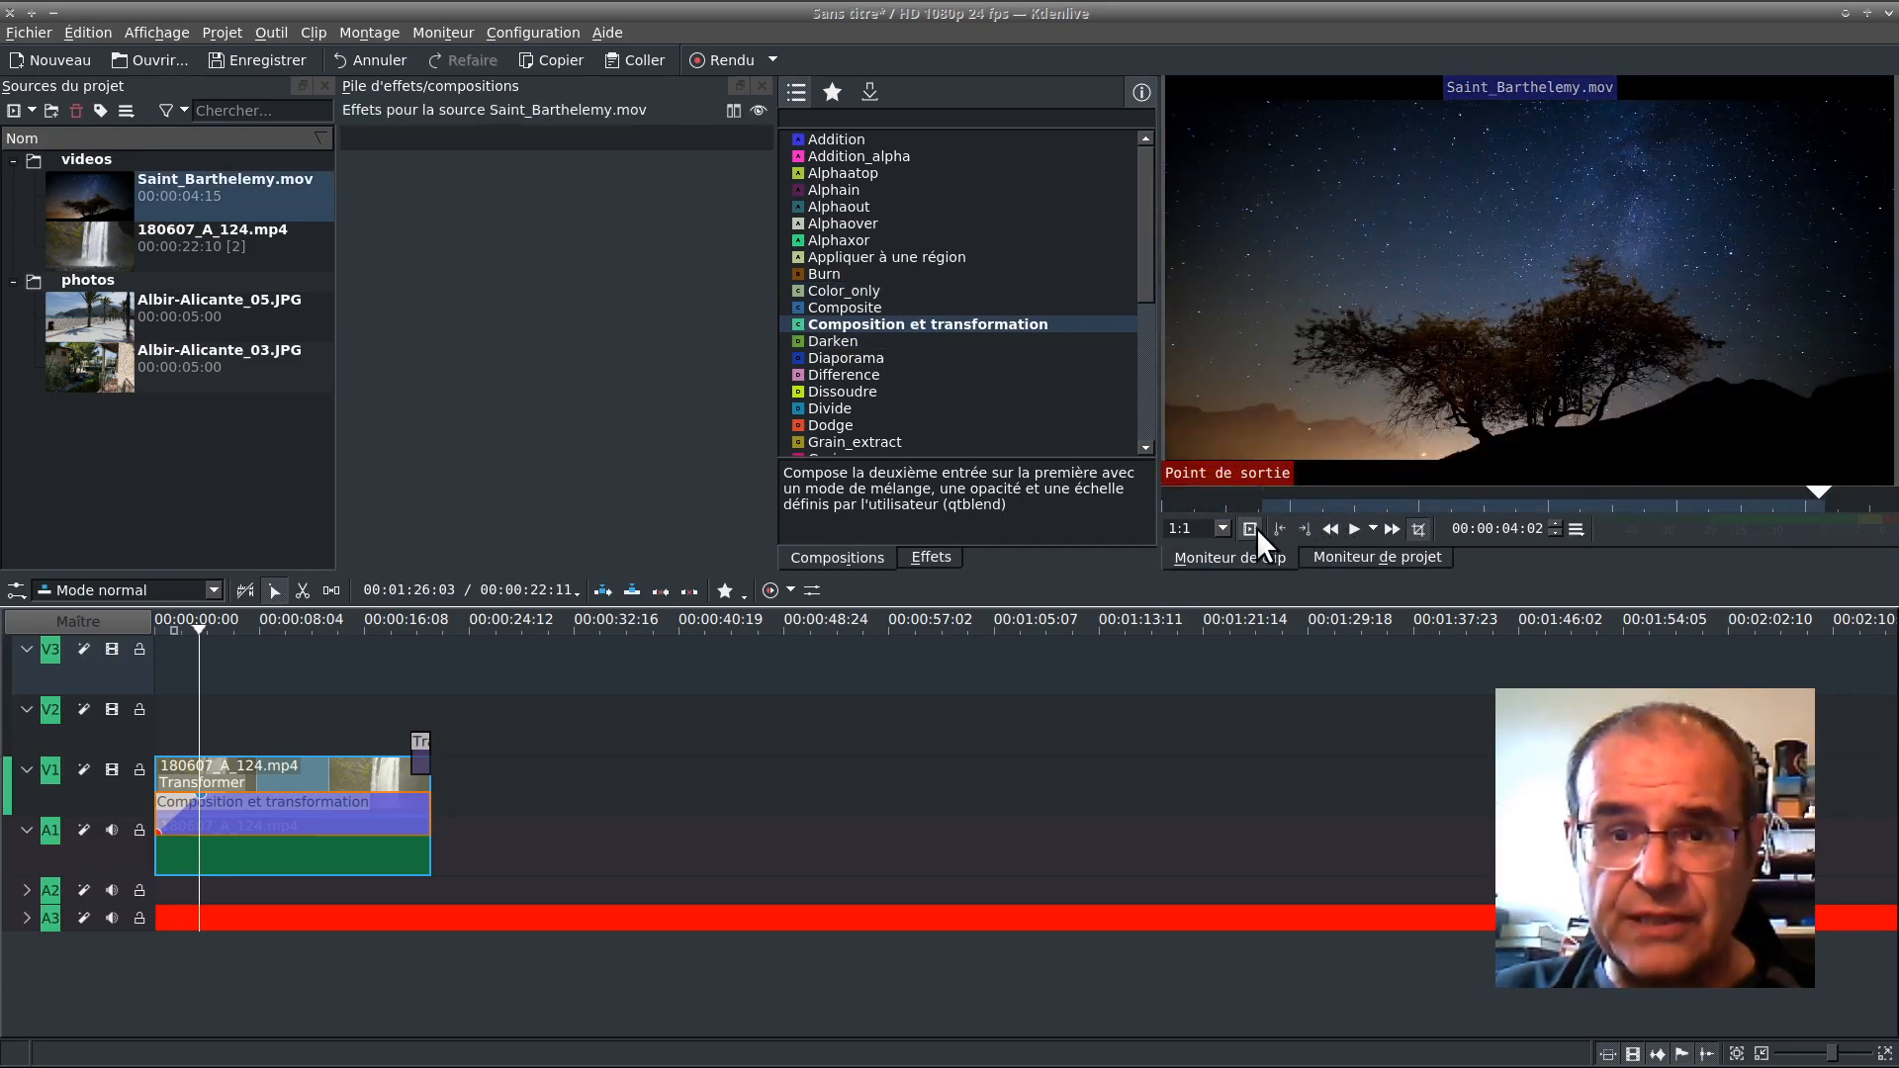
{"action": "left_click_drag", "start_coordinate": [1538, 263], "coordinate": [423, 730]}
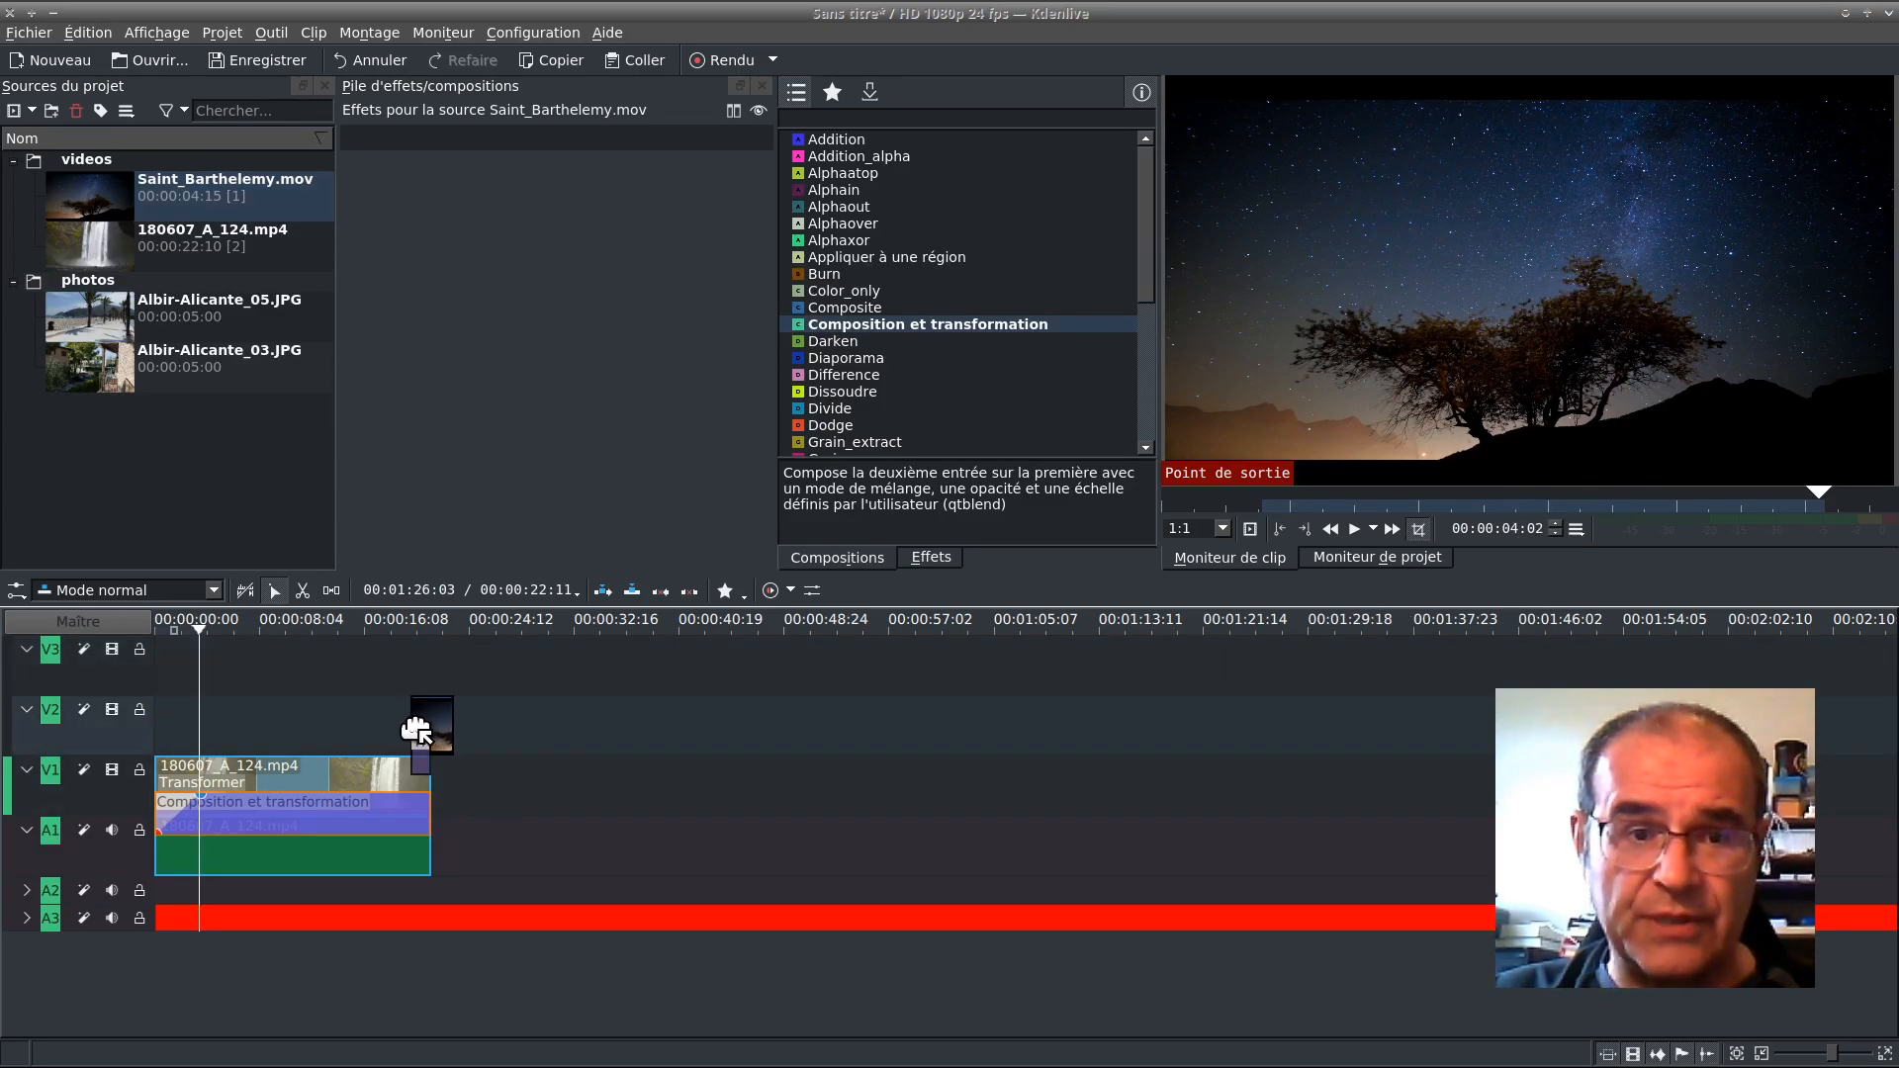
{"action": "left_click", "coordinate": [376, 642]}
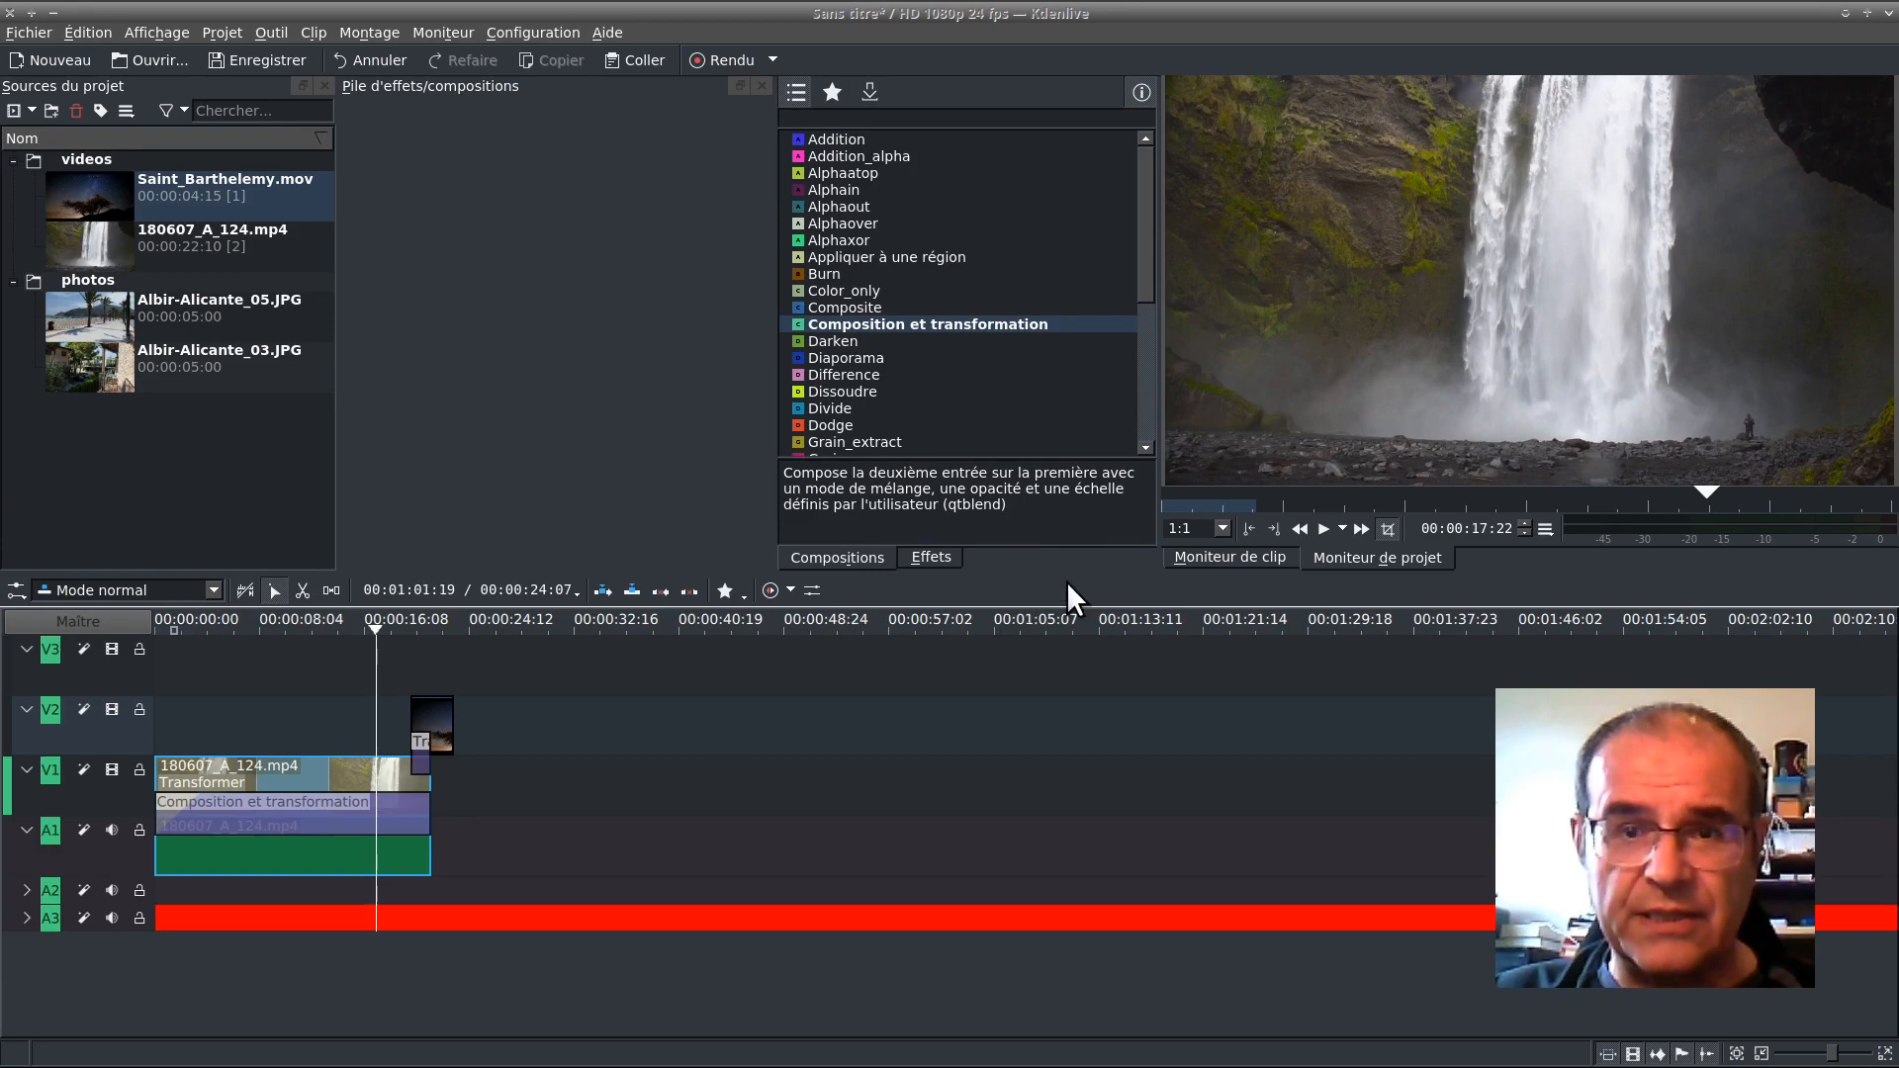
{"action": "left_click", "coordinate": [1323, 530]}
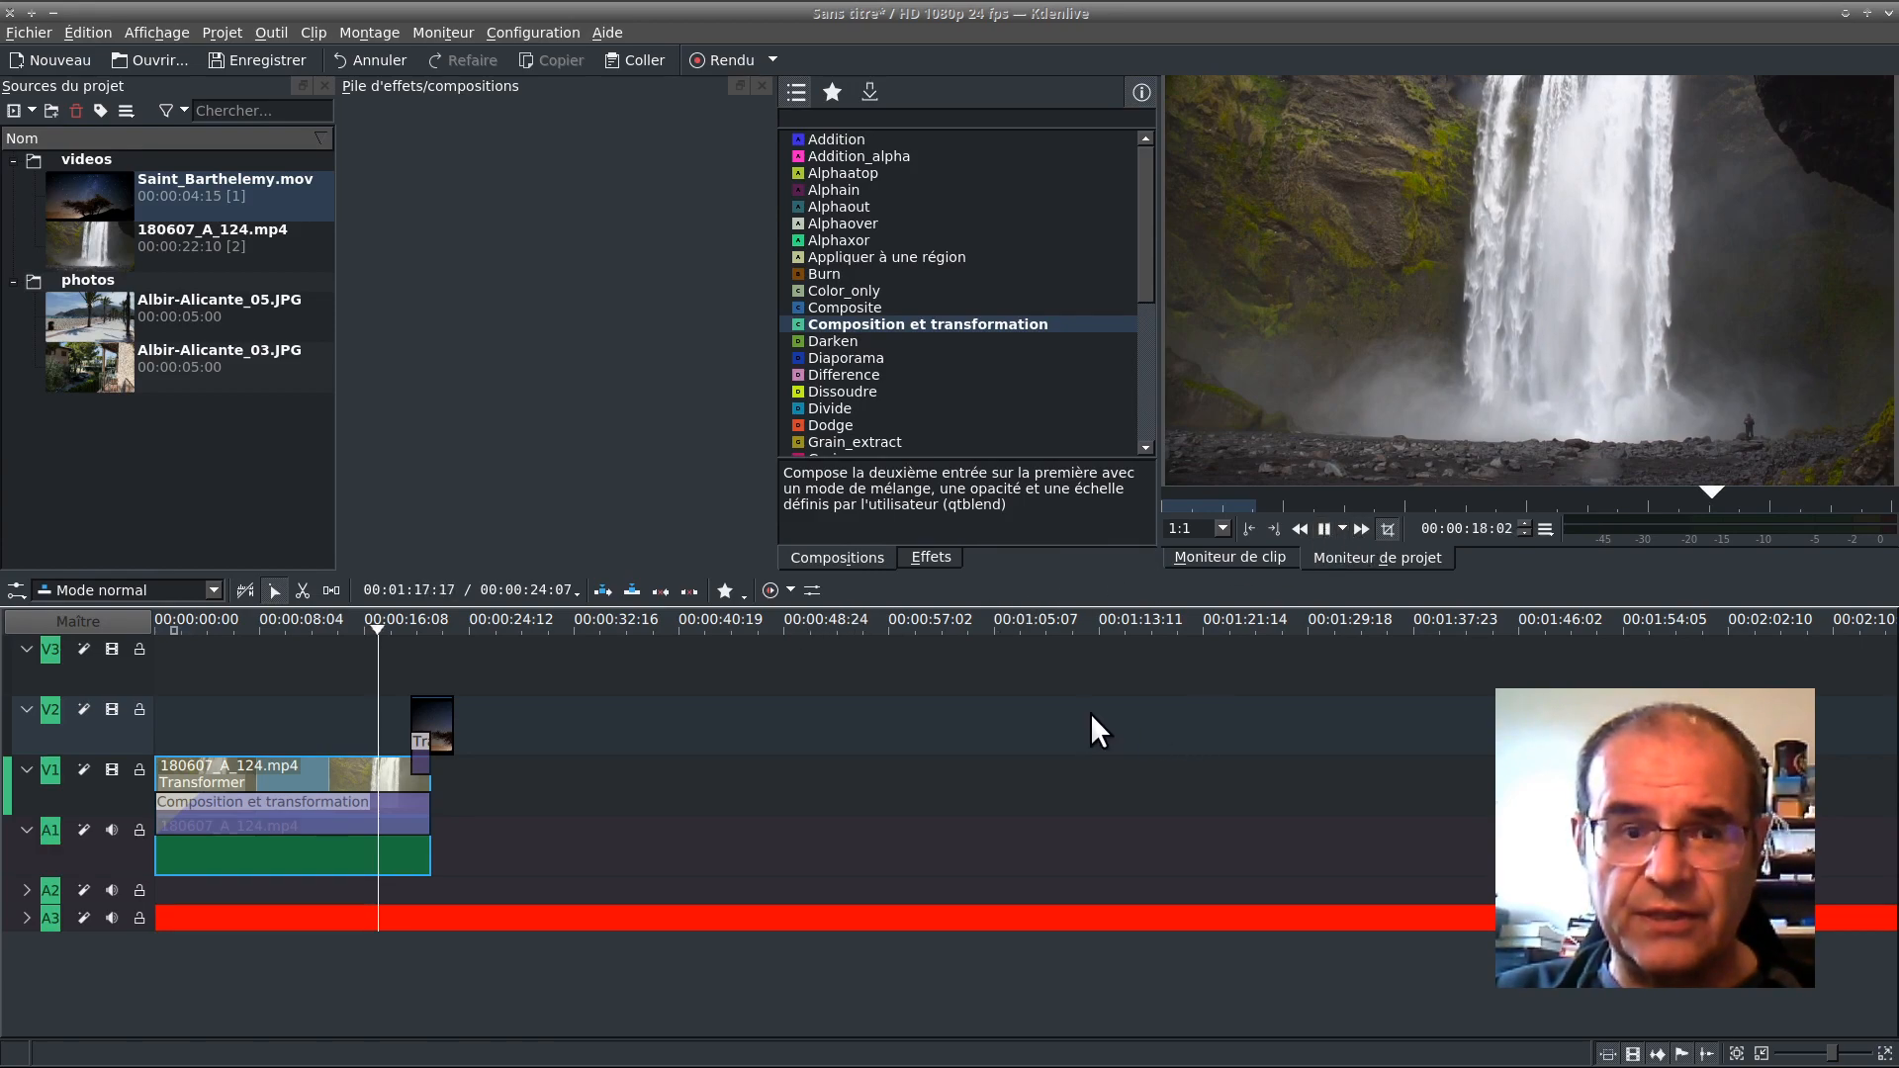